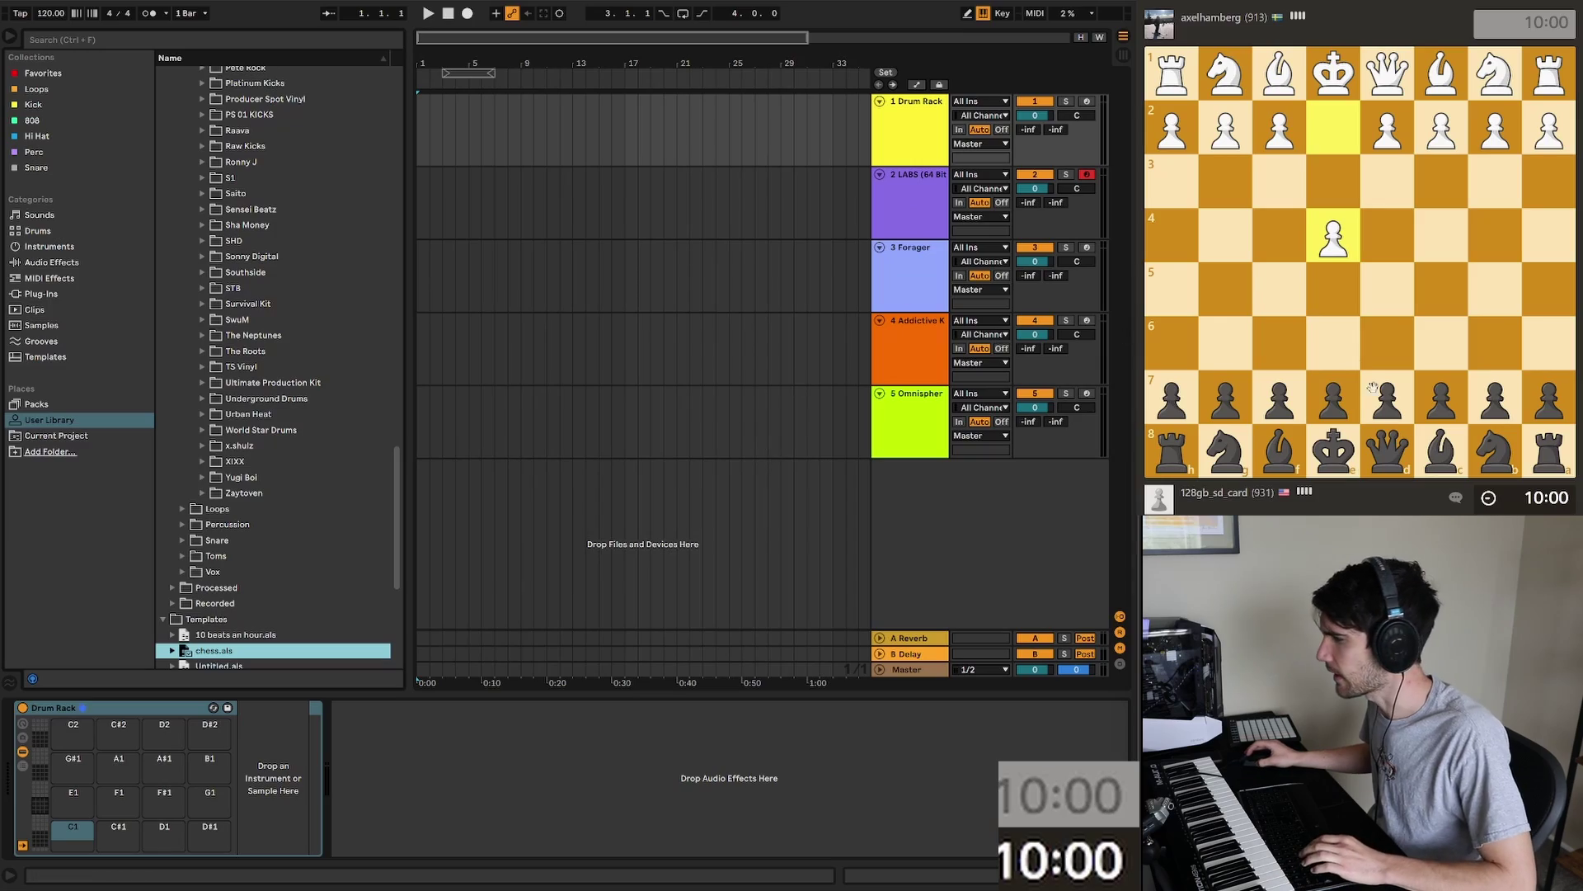
Step: Move the black d-pawn to d5 in the chess game beside the template set
{"action": "left_click_drag", "start_coordinate": [1334, 398], "coordinate": [1334, 291]}
Step: Browse kick and hi-hat samples for the Drum Rack while moving the black bishop
{"action": "left_click", "coordinate": [38, 104]}
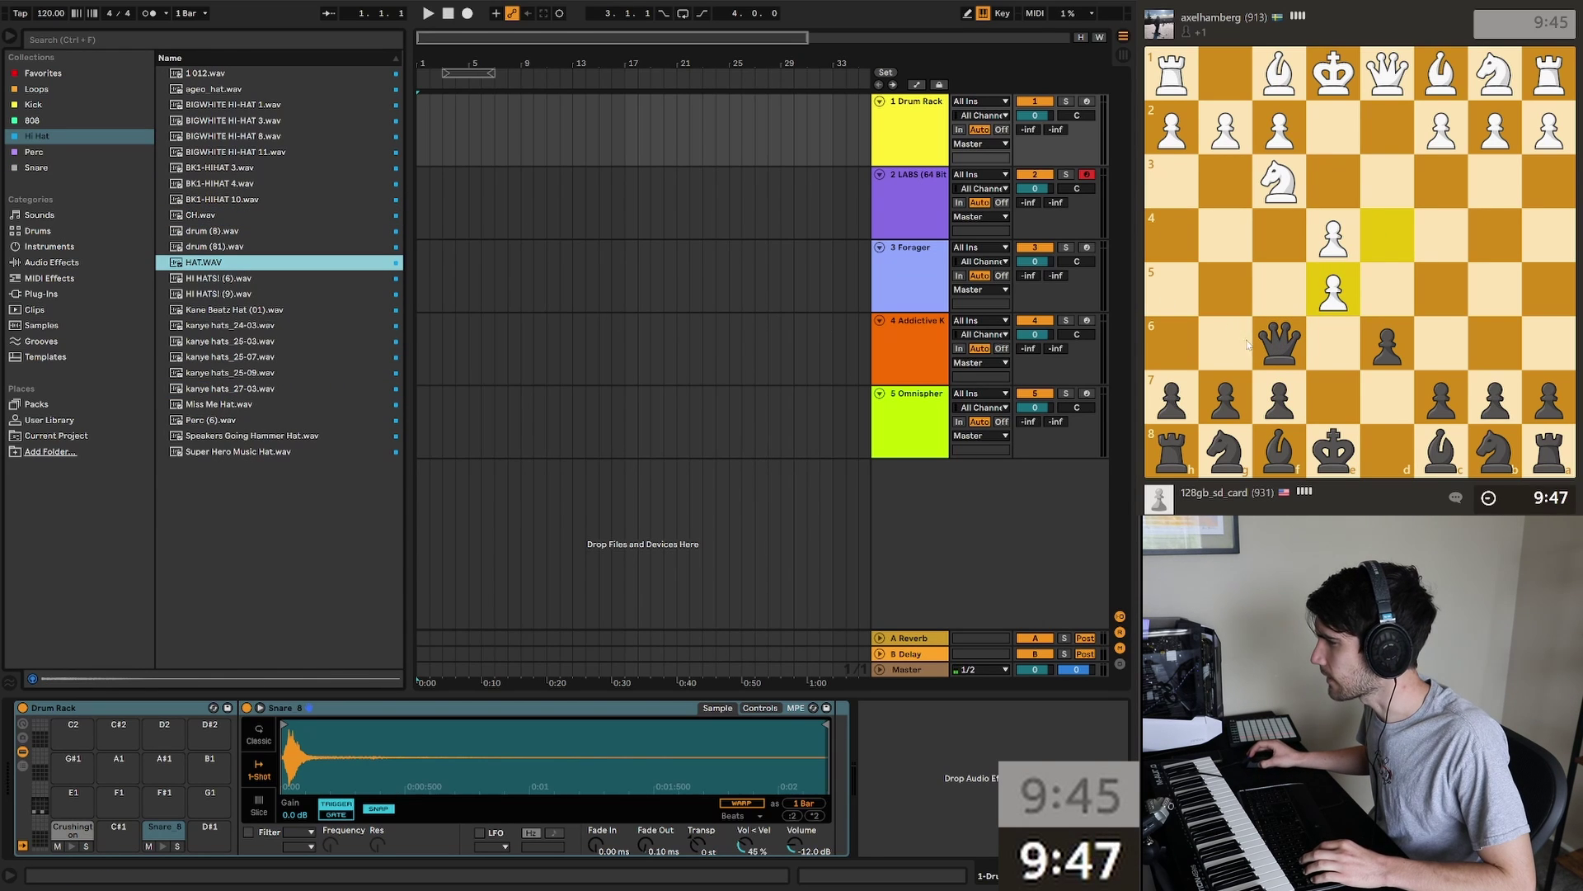
{"action": "left_click", "coordinate": [329, 294]}
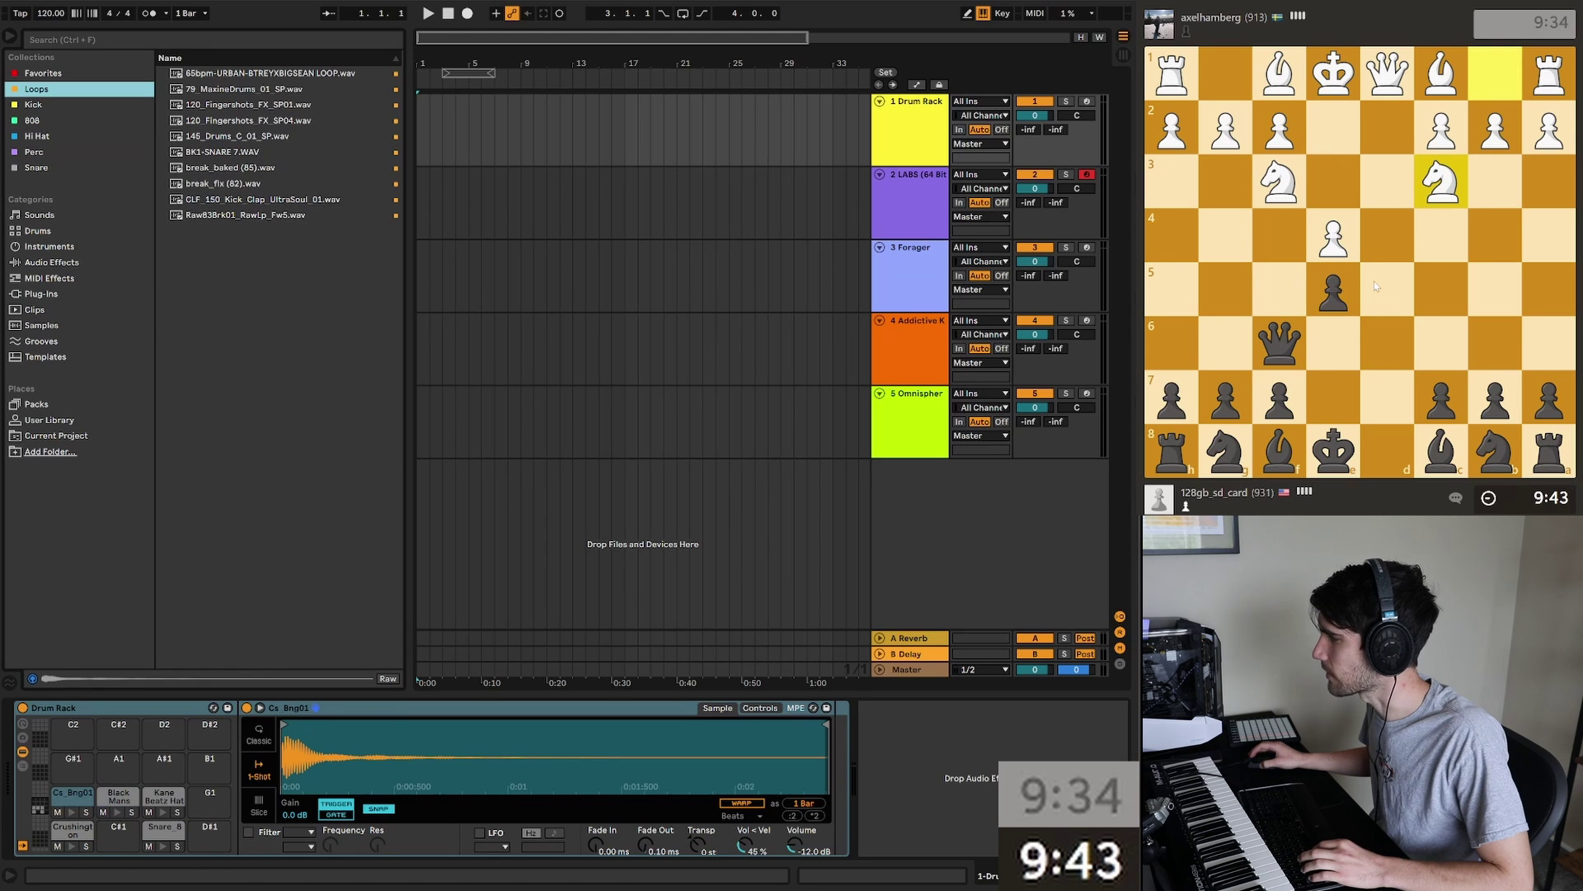
{"action": "left_click_drag", "start_coordinate": [1280, 452], "coordinate": [1423, 338]}
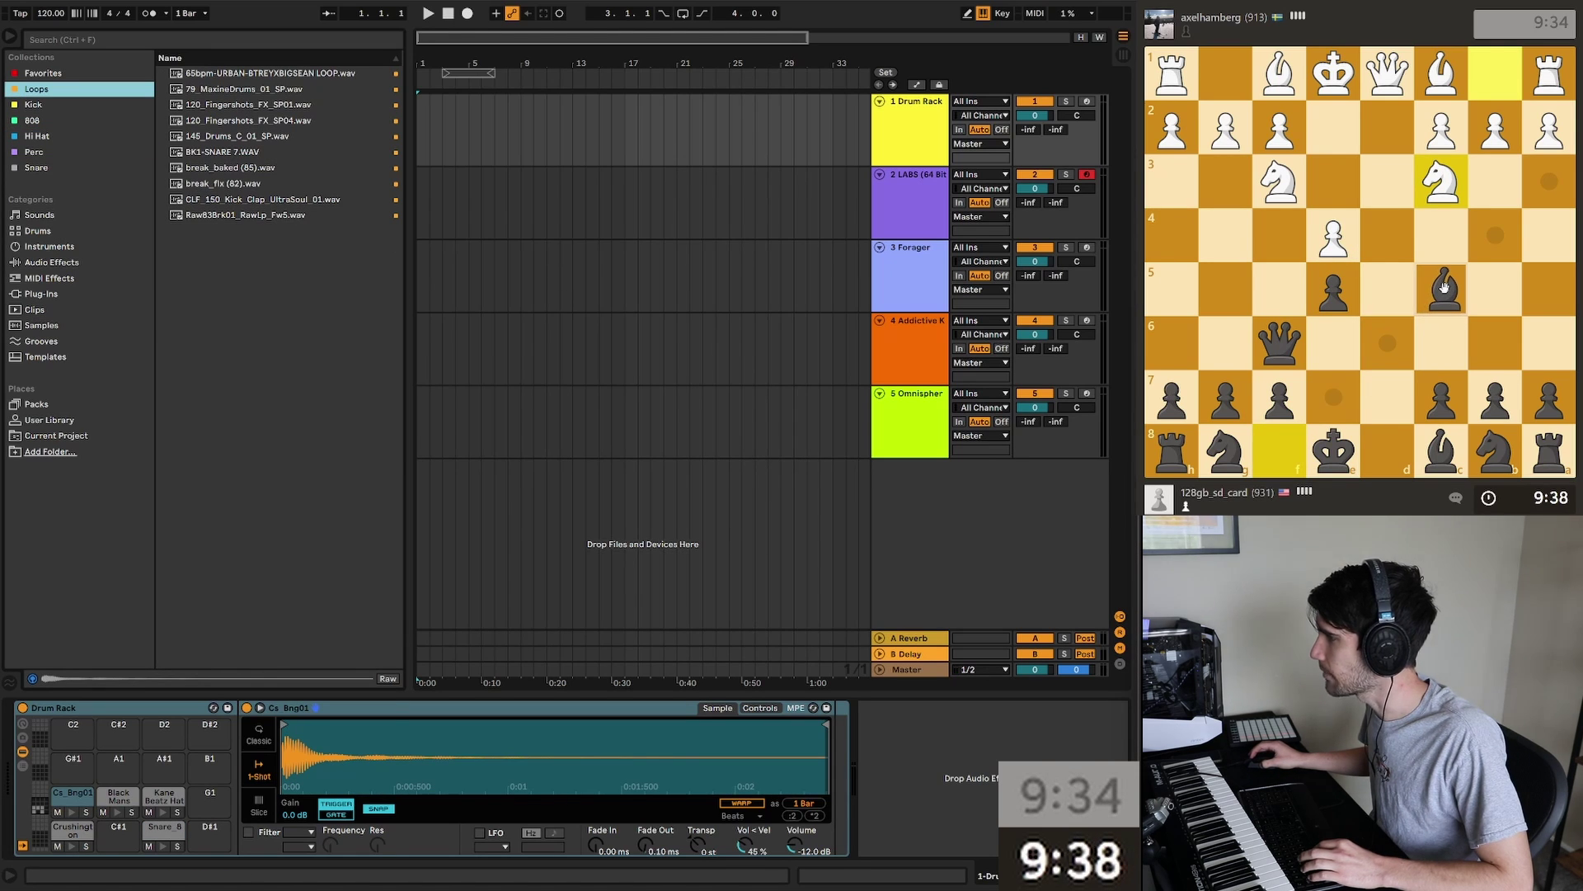
{"action": "left_click_drag", "start_coordinate": [1443, 287], "coordinate": [1443, 304]}
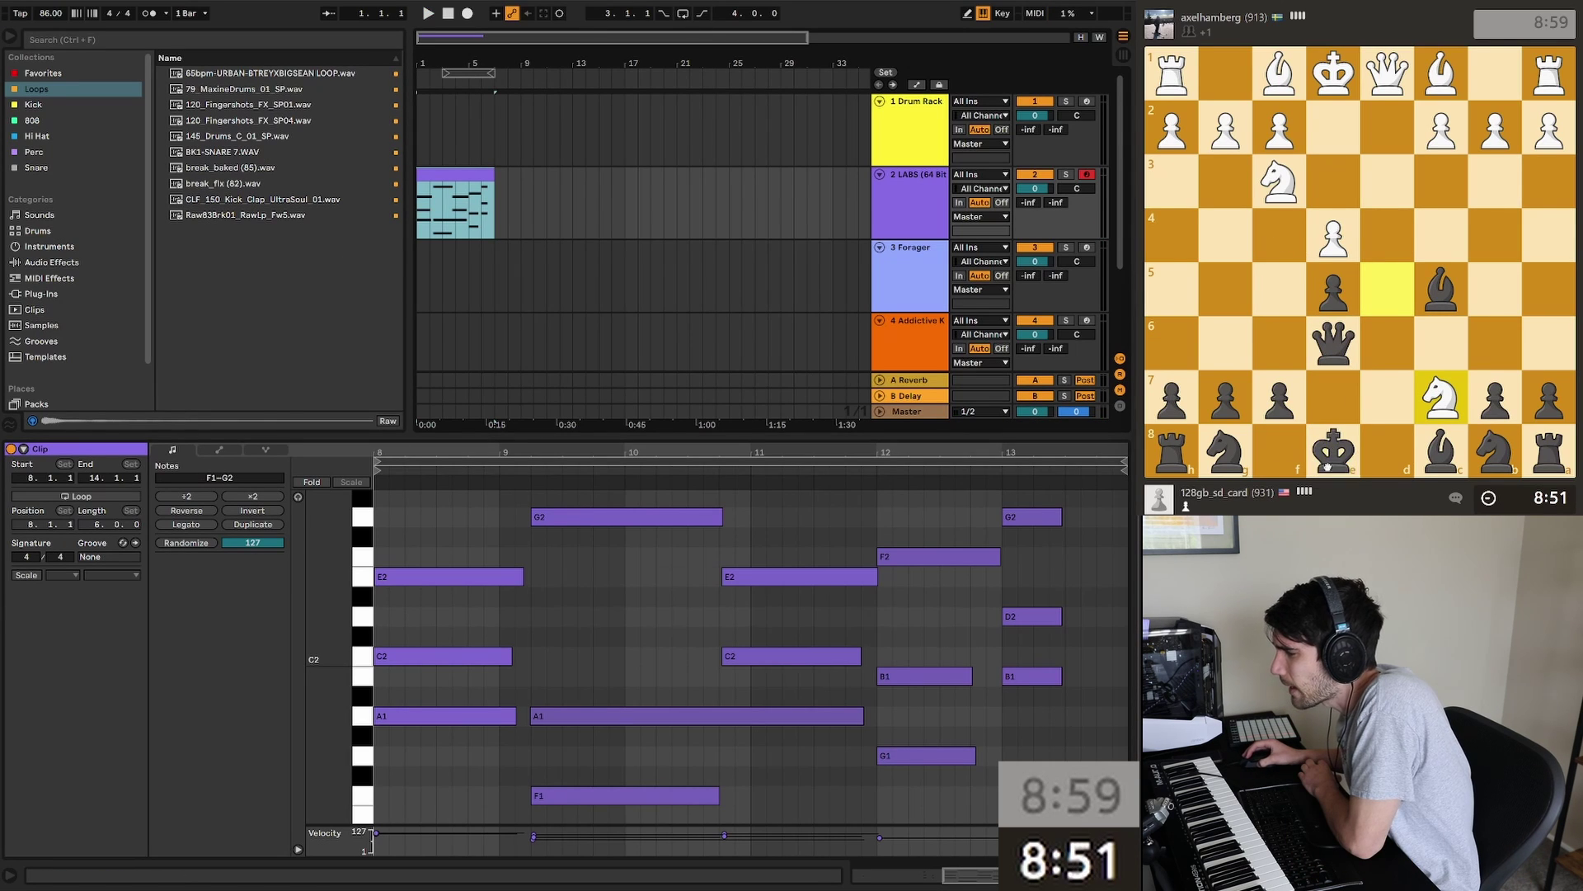
Step: Play the LABS chord clip and shorten its loop to one bar, with two king moves
{"action": "left_click_drag", "start_coordinate": [1334, 449], "coordinate": [1334, 399]}
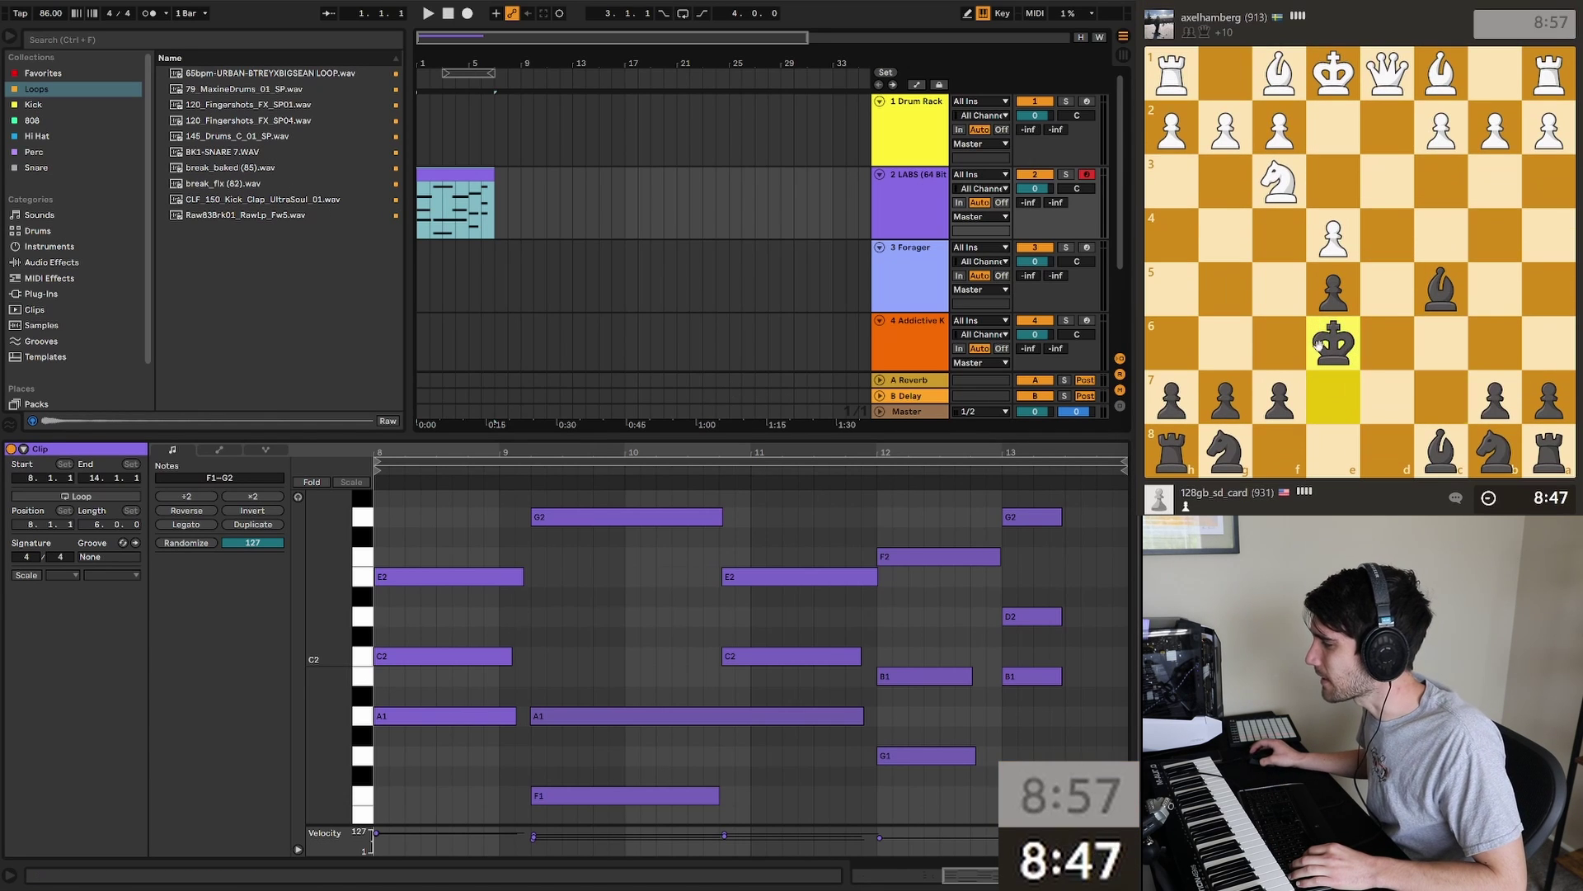
{"action": "left_click", "coordinate": [535, 231]}
{"action": "left_click", "coordinate": [418, 198]}
{"action": "key", "text": "space"}
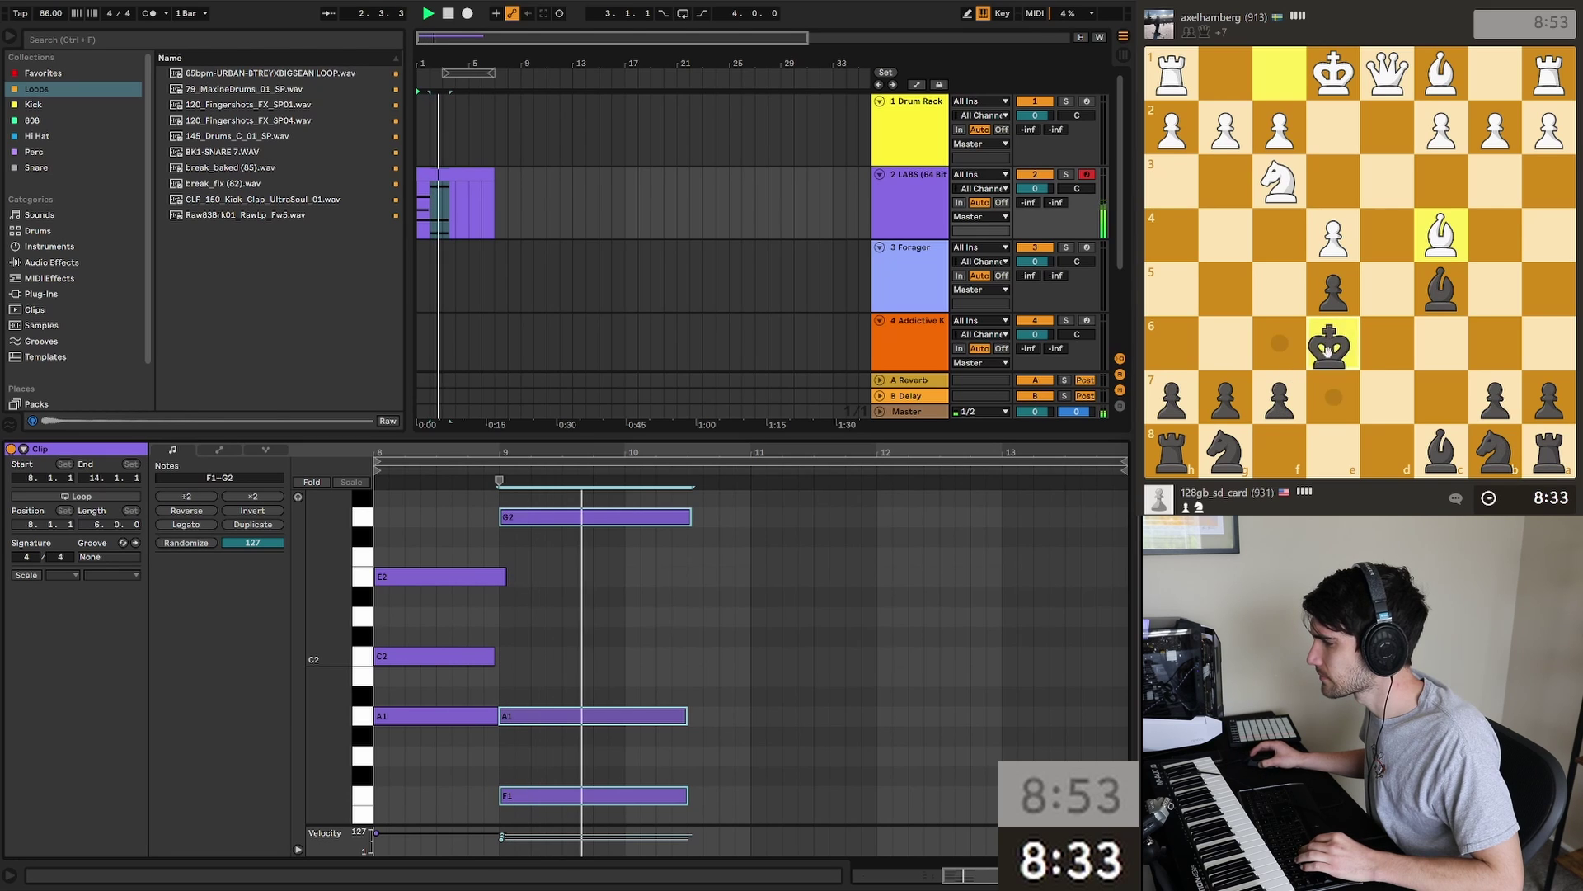
{"action": "left_click_drag", "start_coordinate": [1334, 343], "coordinate": [1280, 343]}
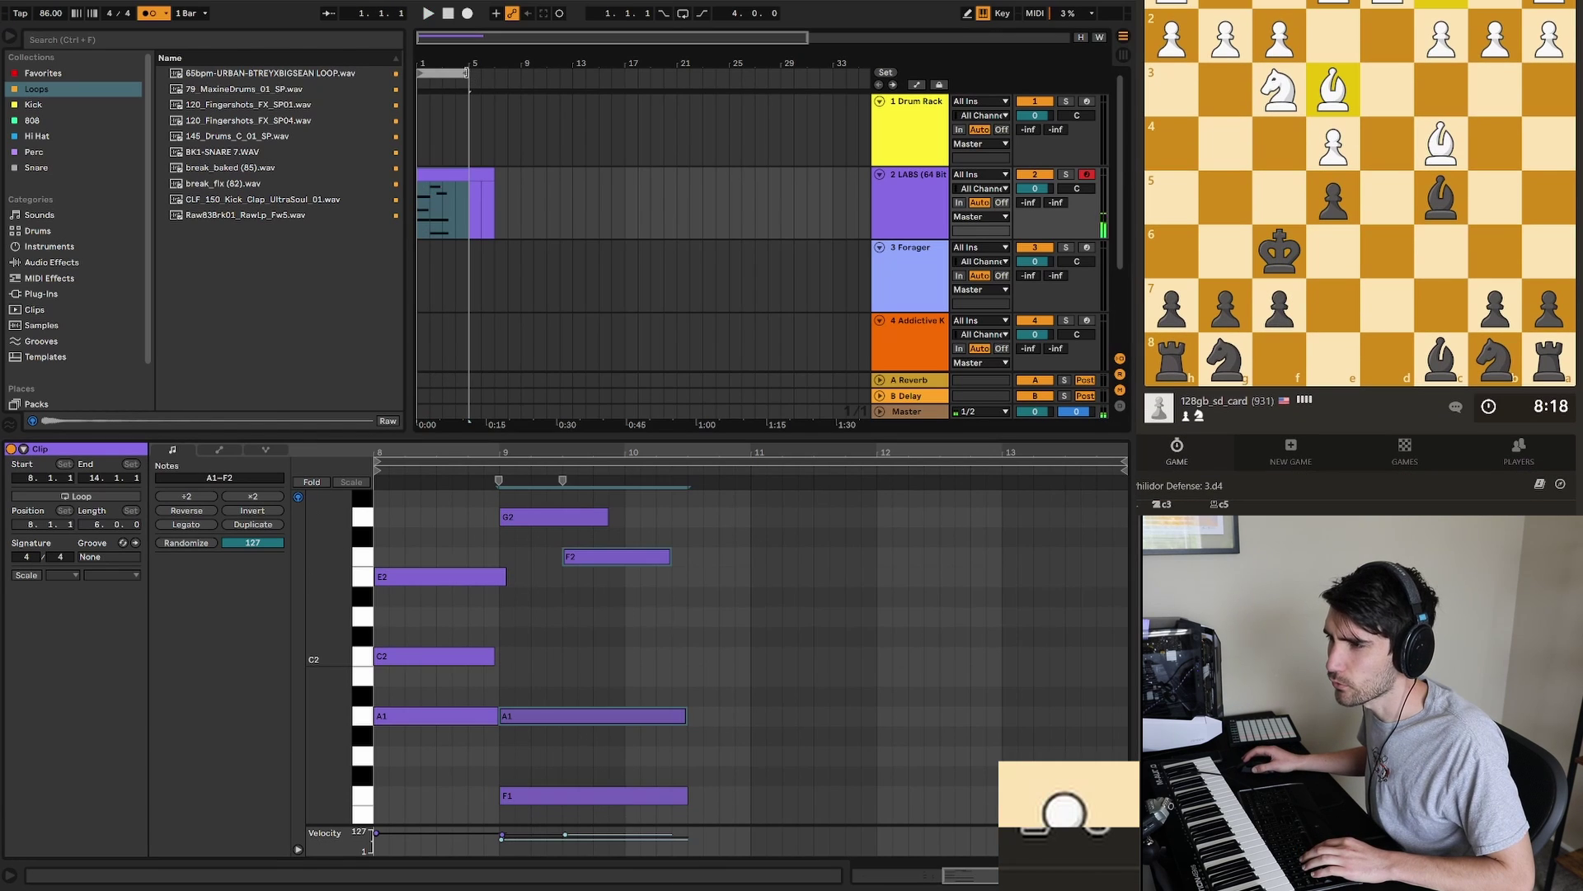
{"action": "left_click_drag", "start_coordinate": [468, 72], "coordinate": [434, 76]}
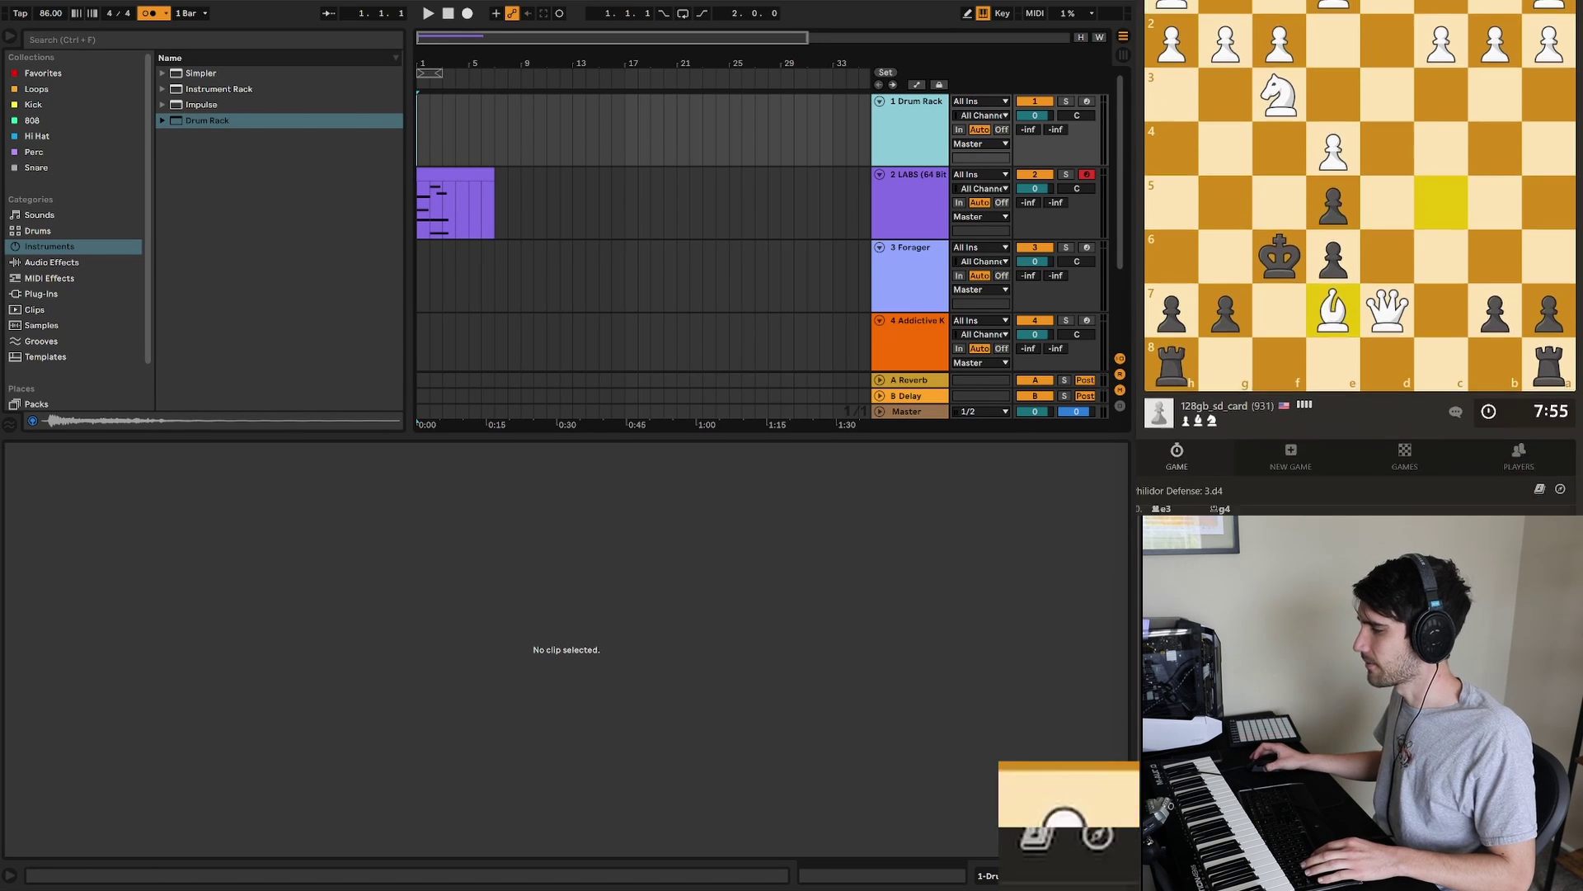
Step: Close the set with Ctrl+N and discard changes to load the template
{"action": "key", "text": "ctrl+n"}
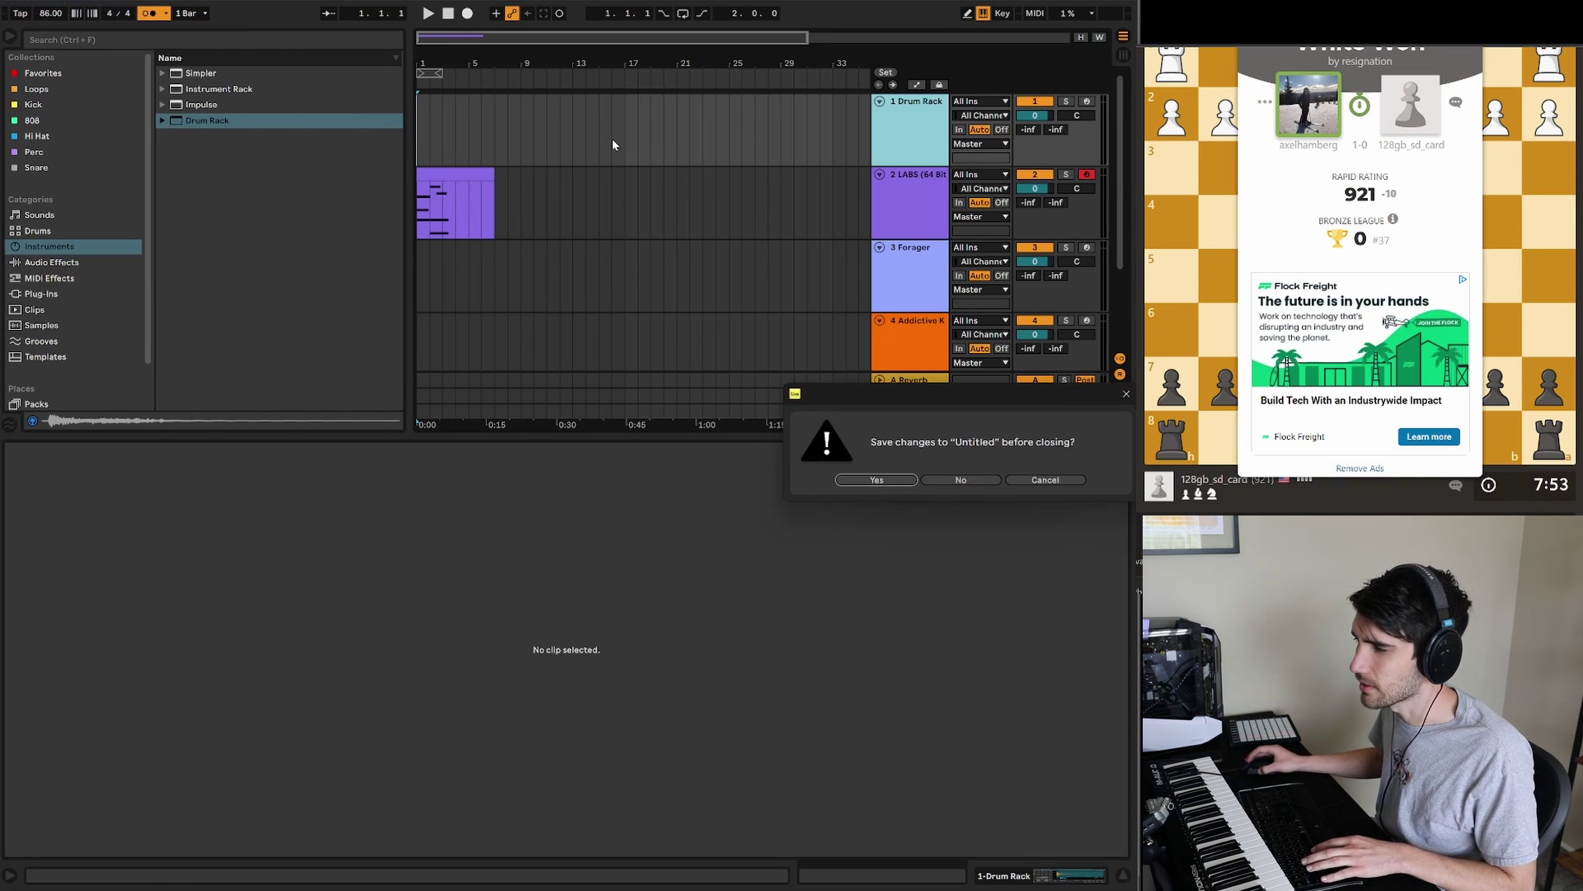
{"action": "left_click", "coordinate": [958, 481]}
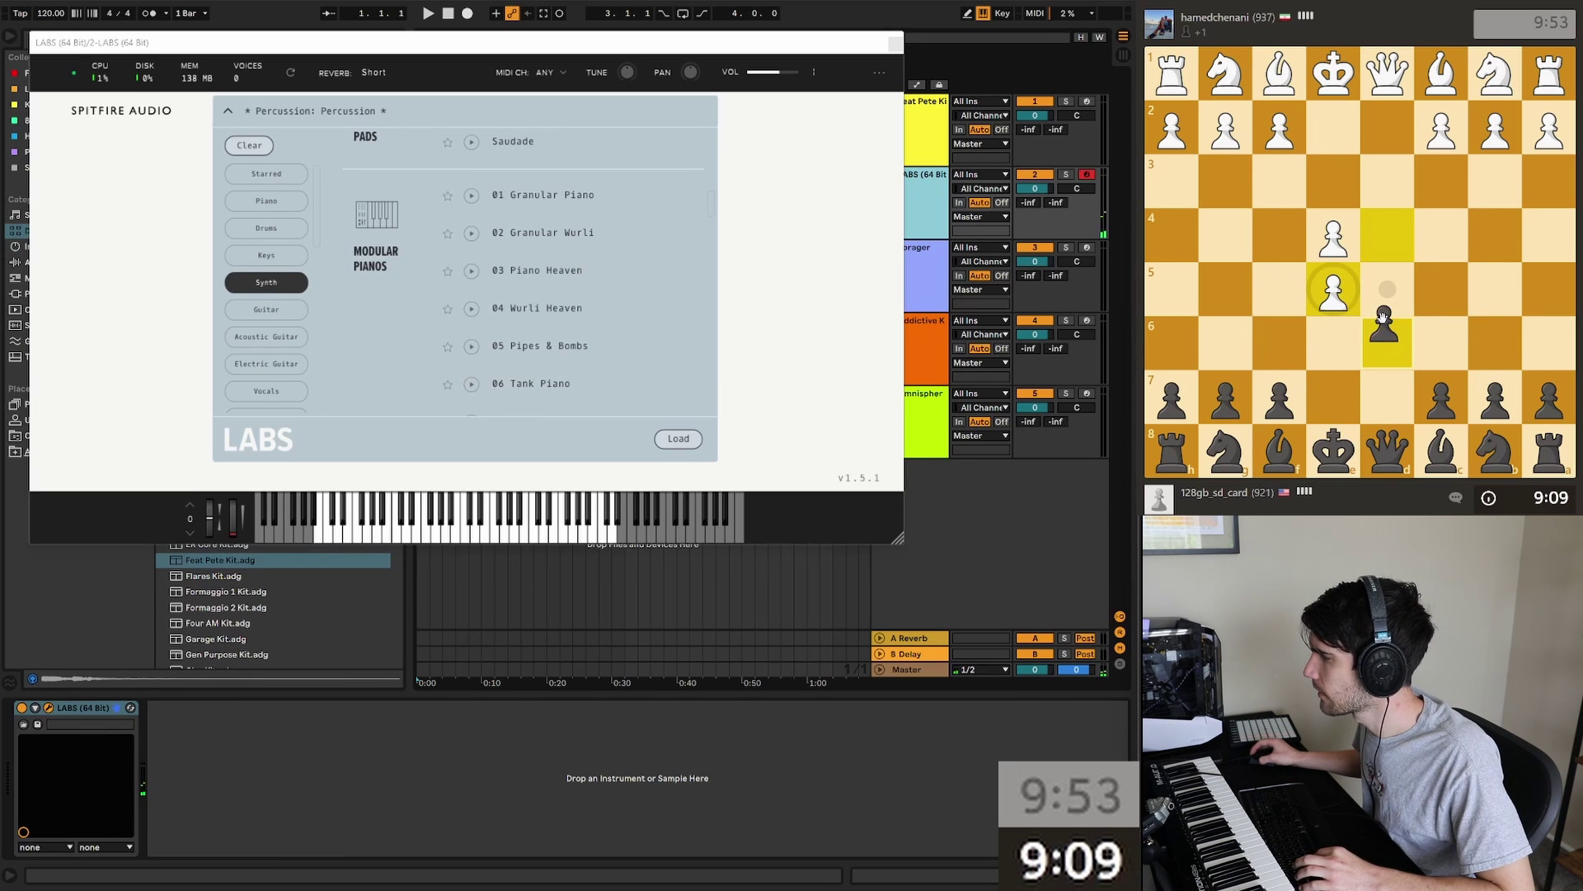
Step: Load the Chiff Piano preset in LABS while capturing on d5 and advancing f6
{"action": "left_click_drag", "start_coordinate": [1389, 345], "coordinate": [1335, 291]}
{"action": "left_click_drag", "start_coordinate": [1333, 452], "coordinate": [1388, 451]}
{"action": "scroll", "coordinate": [693, 310], "scroll_direction": "down", "scroll_amount": 2}
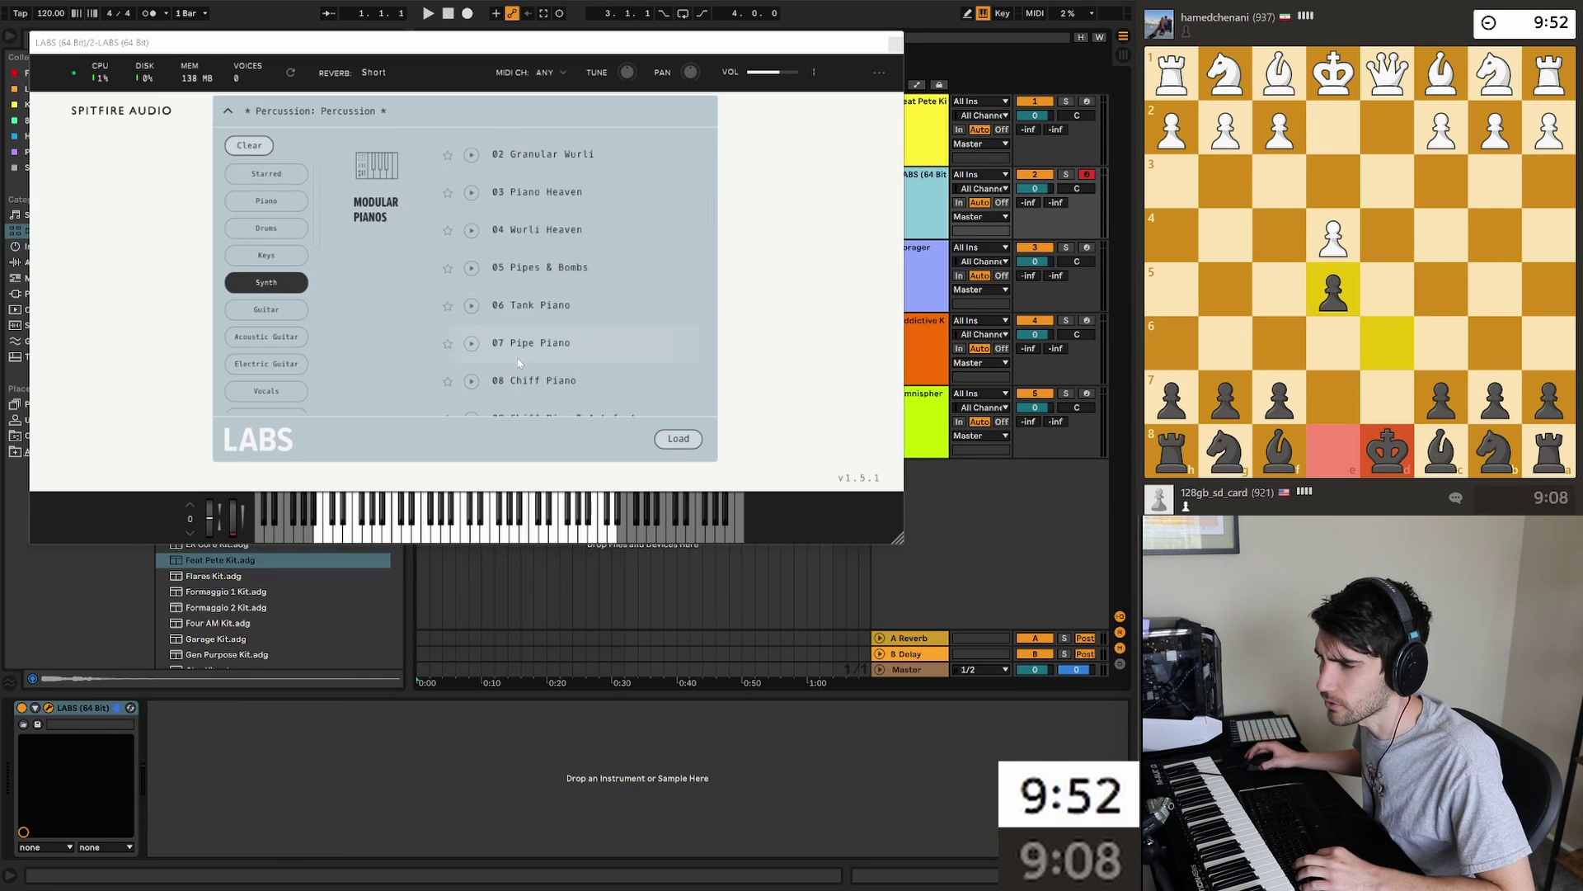
{"action": "scroll", "coordinate": [693, 309], "scroll_direction": "down", "scroll_amount": 2}
{"action": "left_click", "coordinate": [693, 337]}
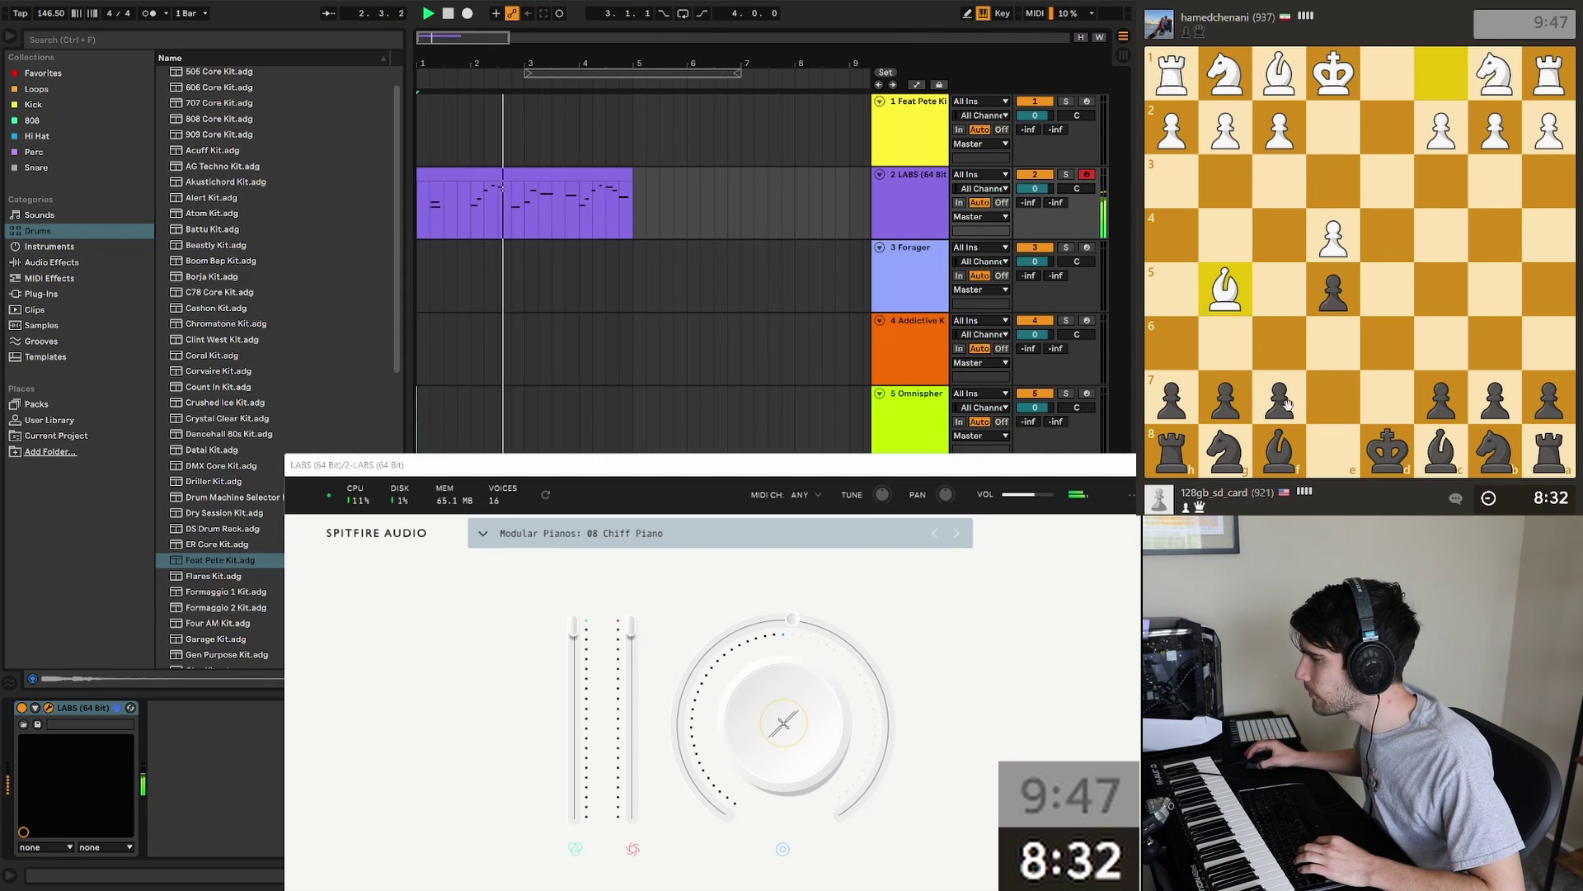
{"action": "left_click_drag", "start_coordinate": [1284, 386], "coordinate": [1280, 343]}
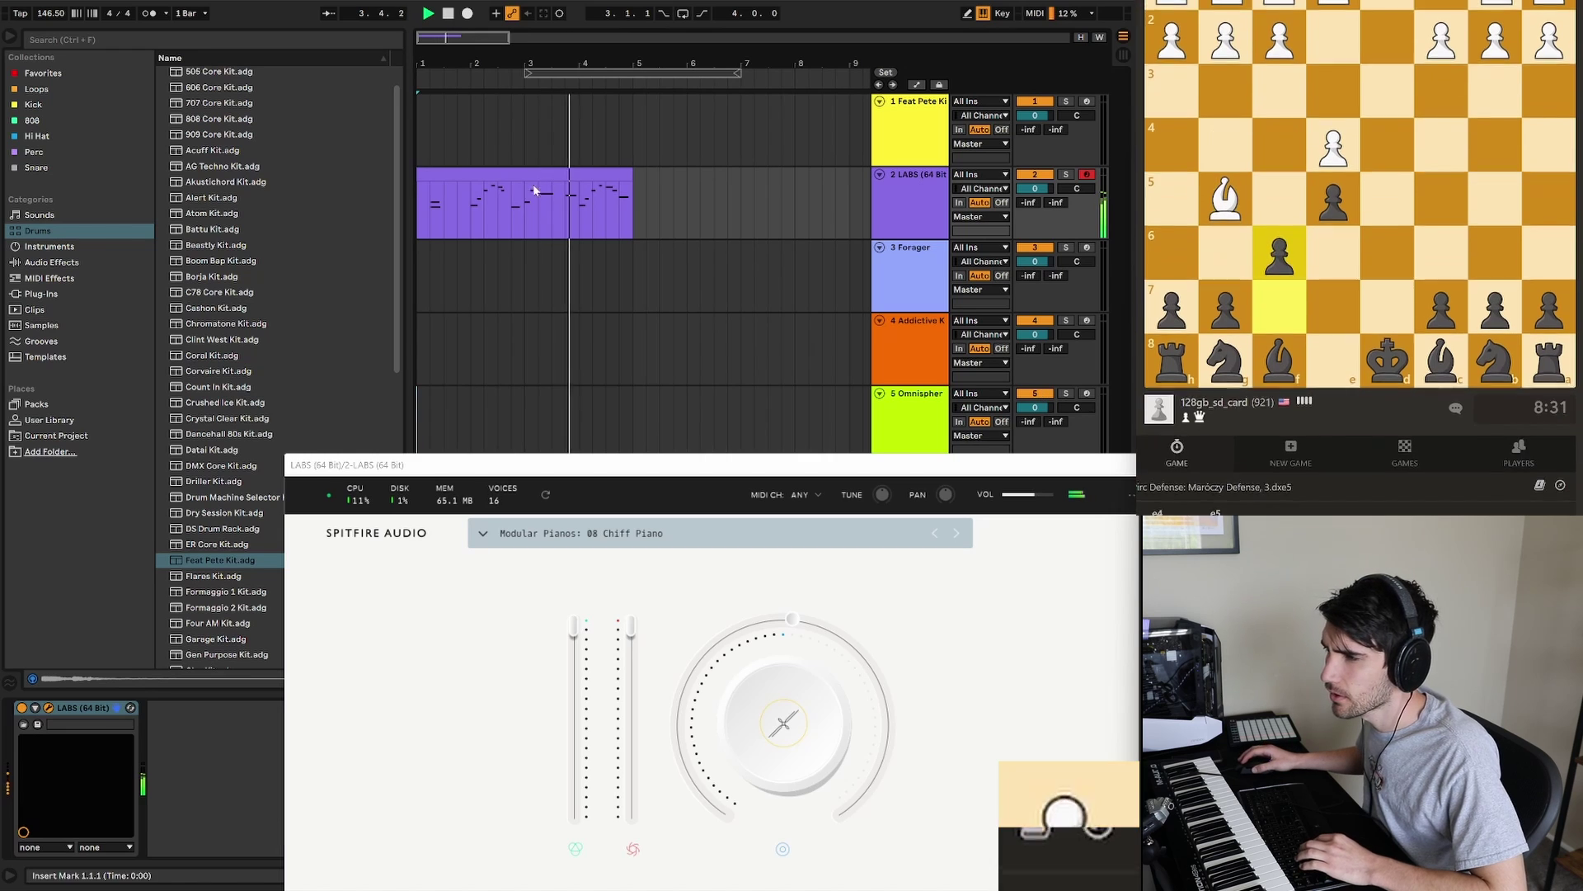
{"action": "mouse_move", "coordinate": [1495, 451]}
{"action": "left_mouse_down"}
{"action": "mouse_move", "coordinate": [1412, 353]}
{"action": "mouse_move", "coordinate": [1439, 347]}
{"action": "left_mouse_up"}
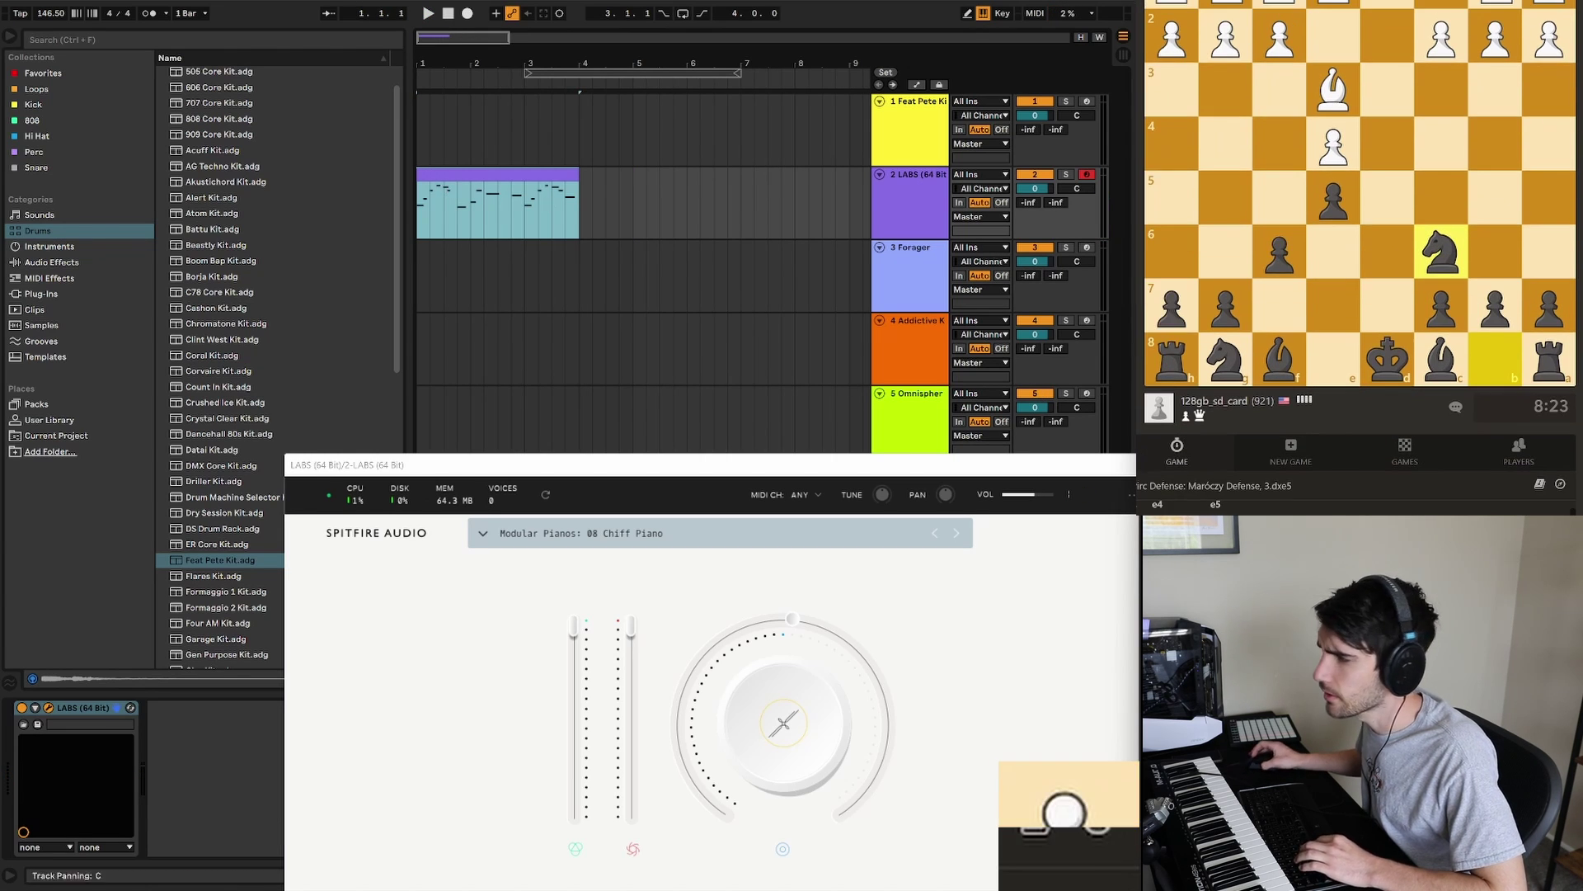
Step: Open the melody clip's notes, move the plugin window aside and audition the loop
{"action": "left_click", "coordinate": [646, 204]}
{"action": "left_click", "coordinate": [431, 176]}
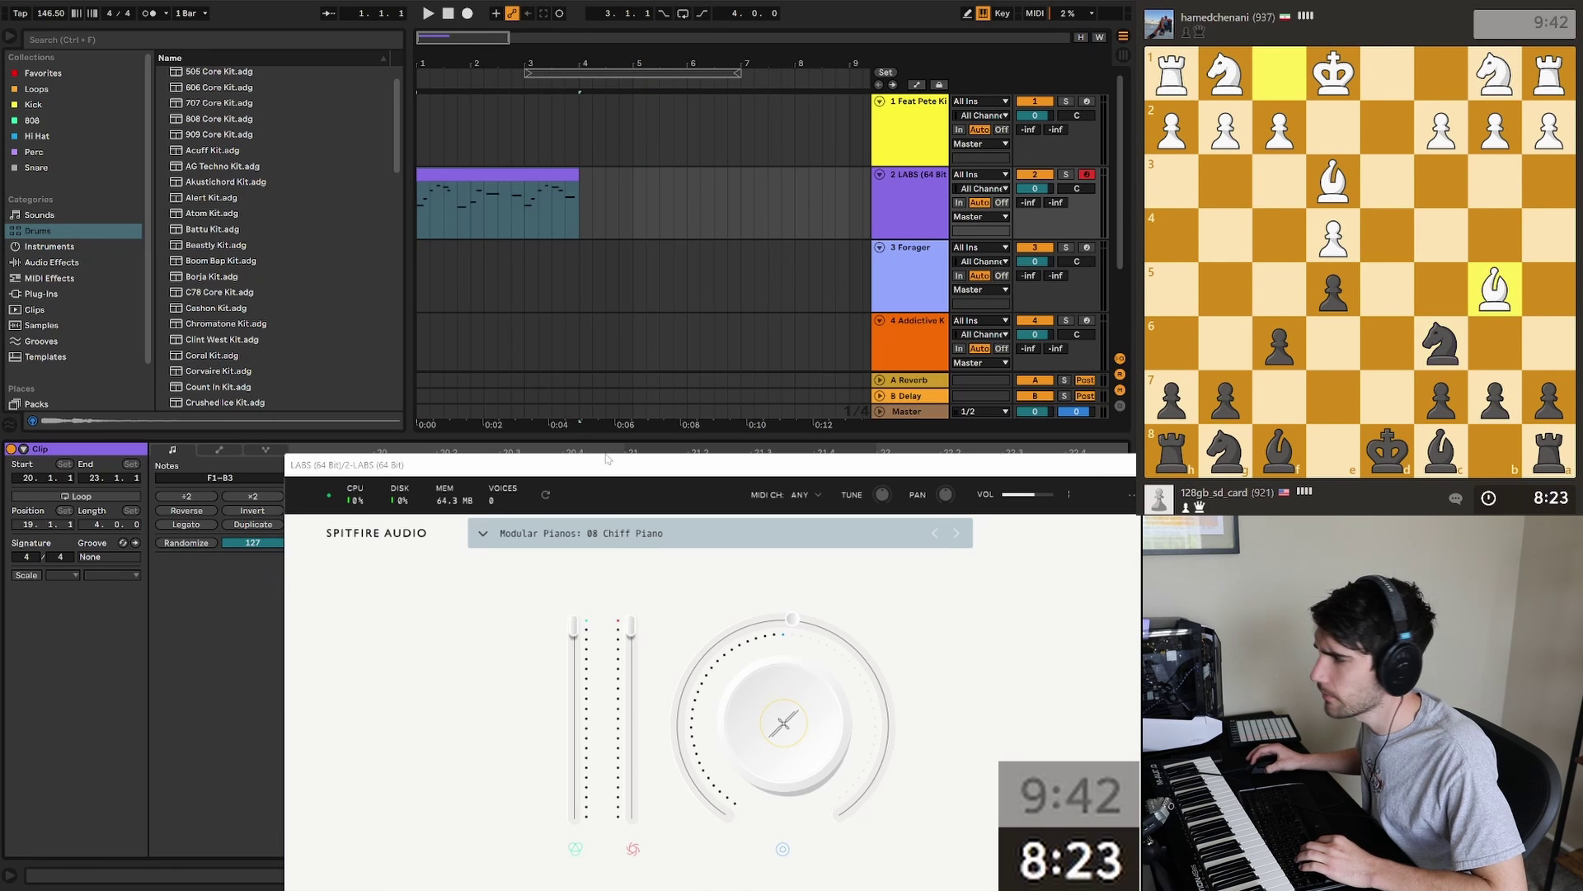
{"action": "left_click_drag", "start_coordinate": [607, 459], "coordinate": [374, 157]}
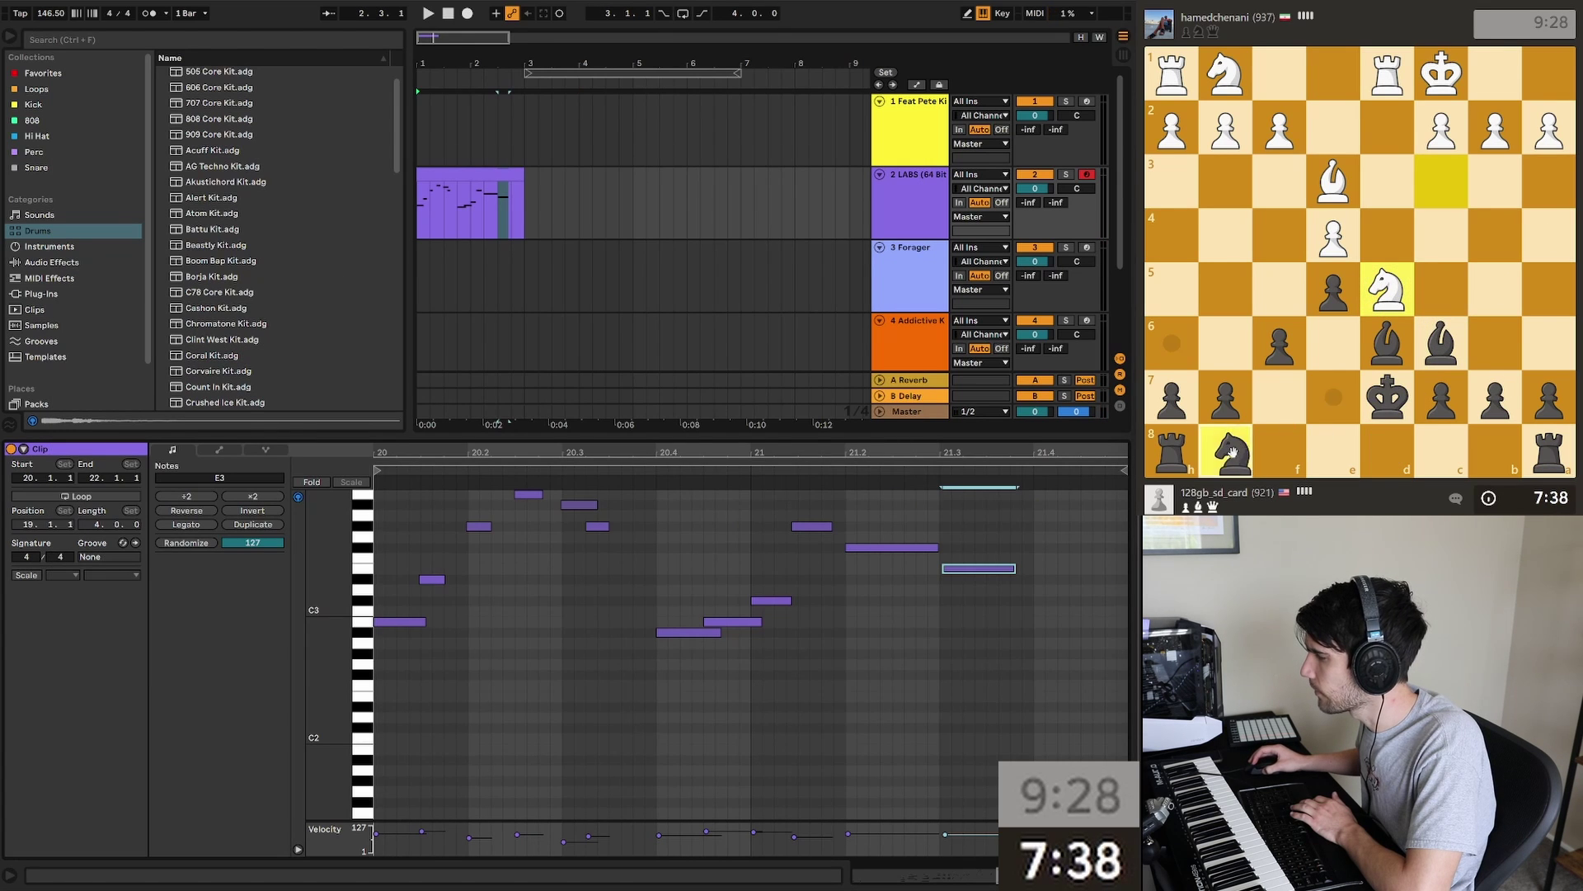
{"action": "left_click_drag", "start_coordinate": [1547, 452], "coordinate": [1495, 451]}
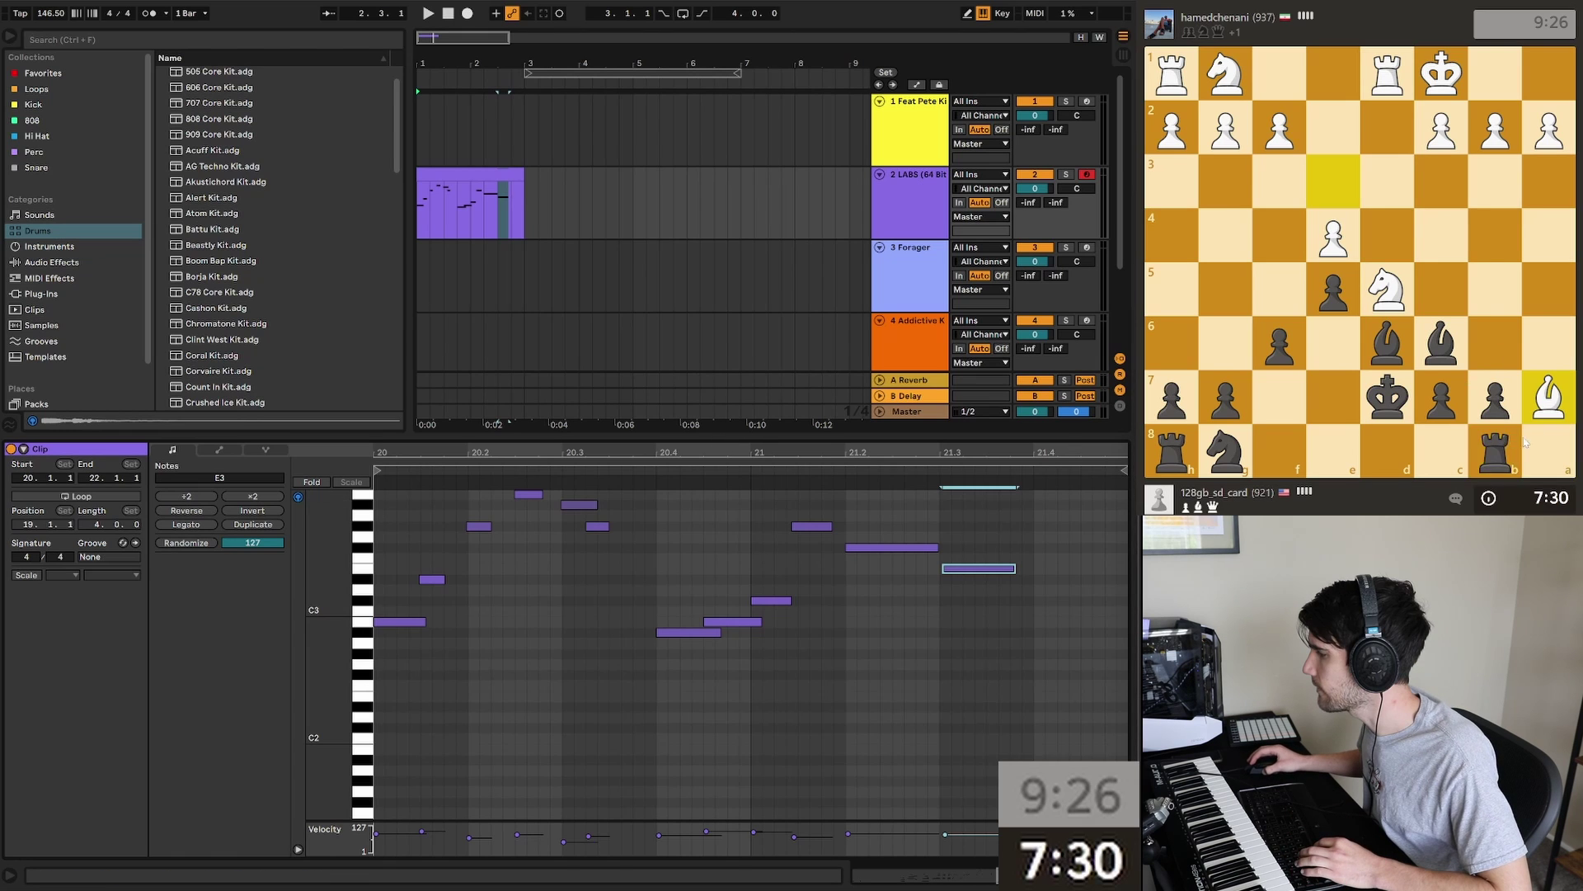
{"action": "left_click_drag", "start_coordinate": [1494, 451], "coordinate": [1549, 452]}
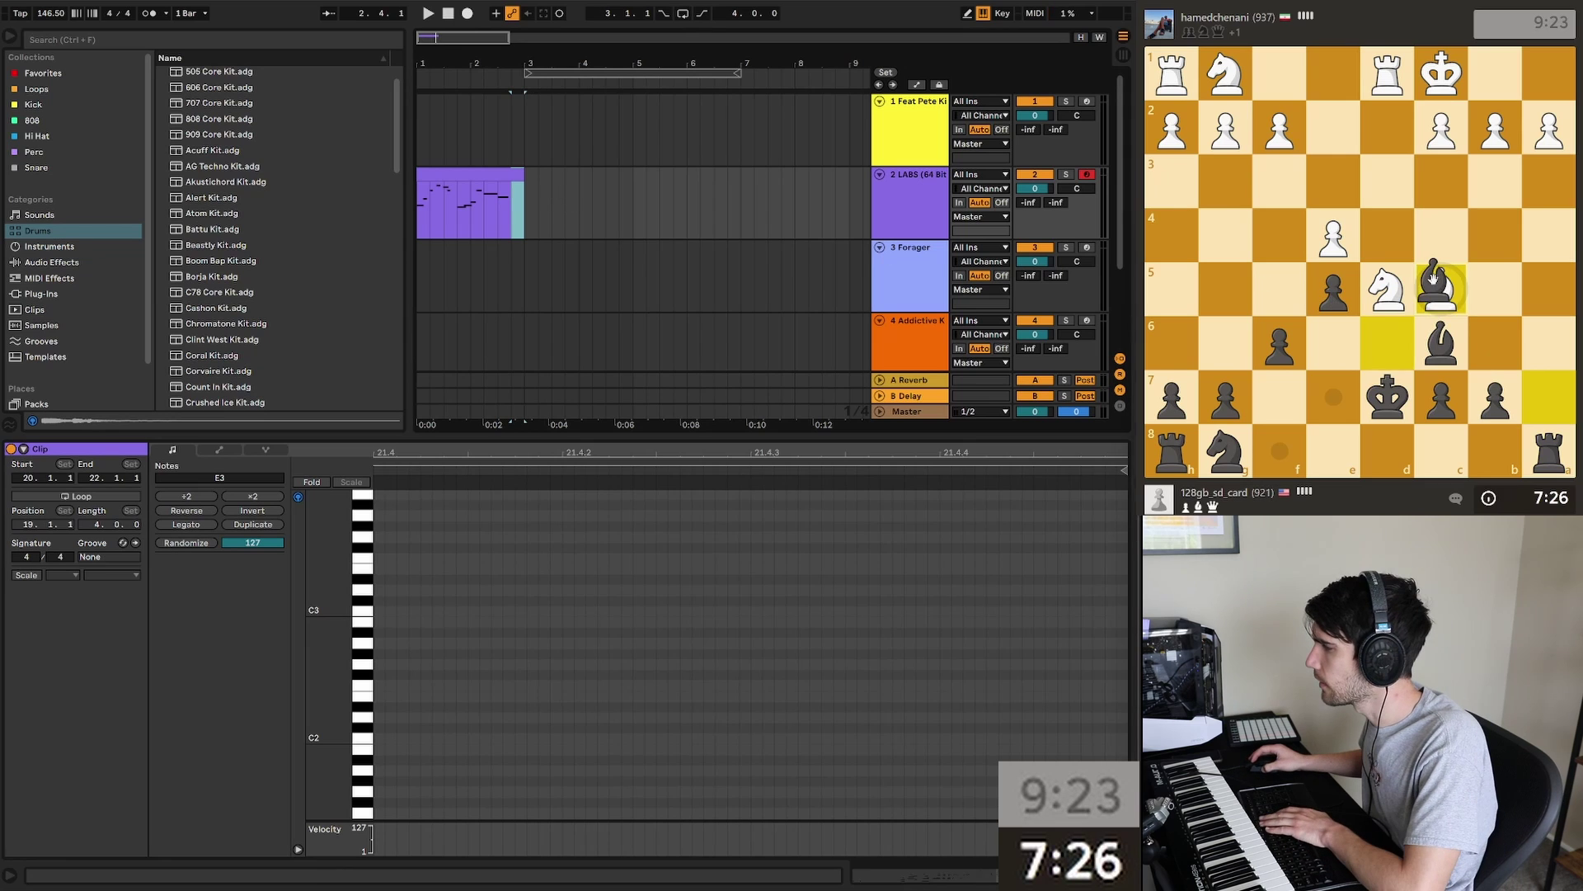
{"action": "left_click_drag", "start_coordinate": [1441, 287], "coordinate": [1442, 288]}
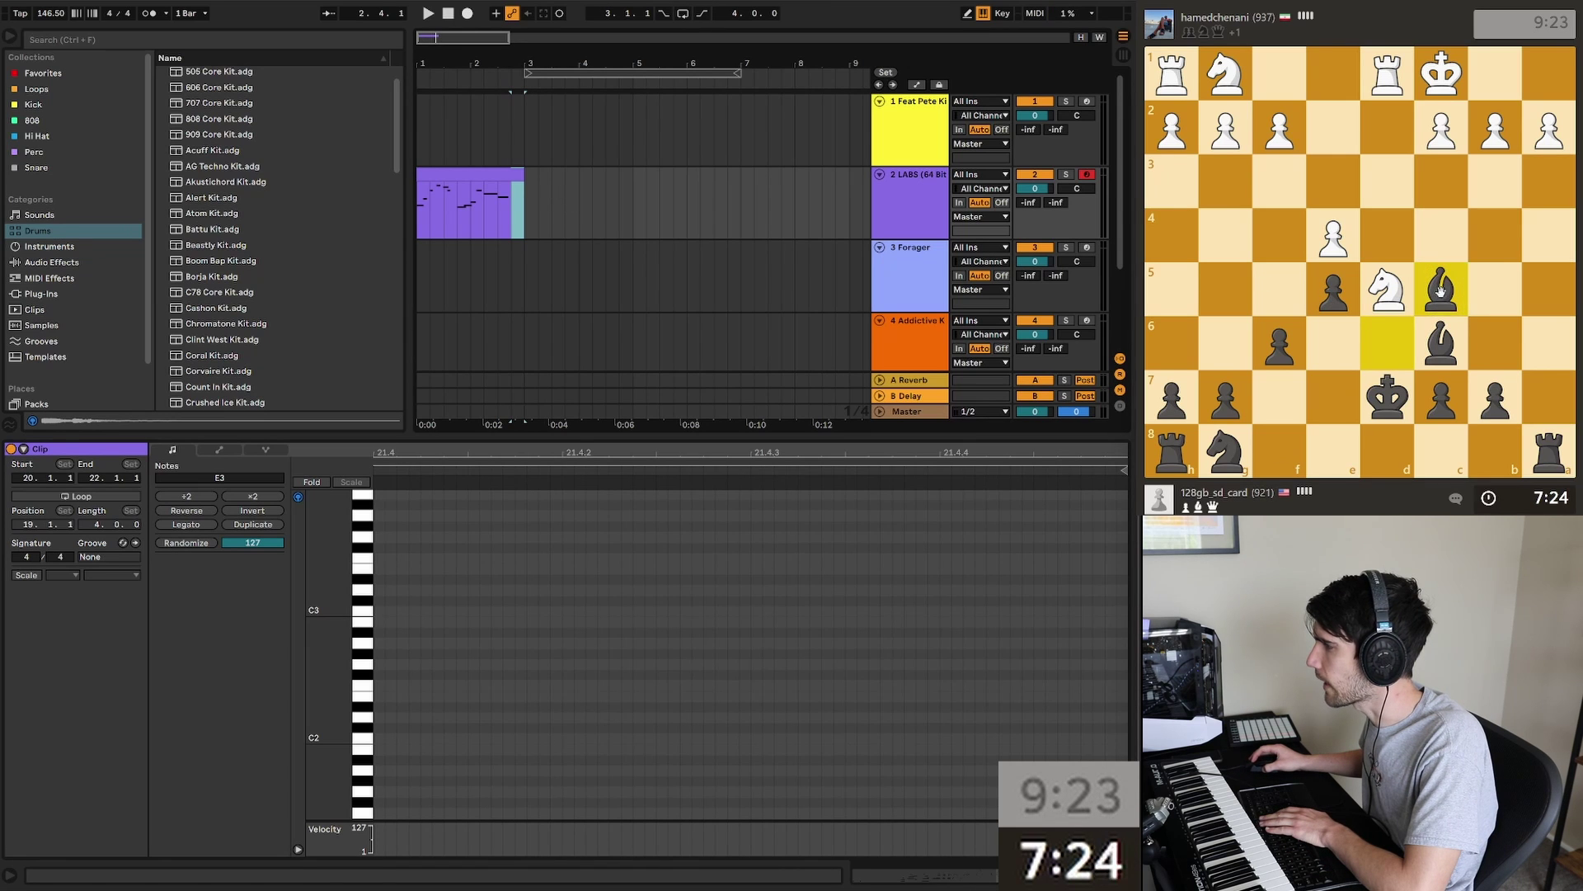
{"action": "key", "text": "space"}
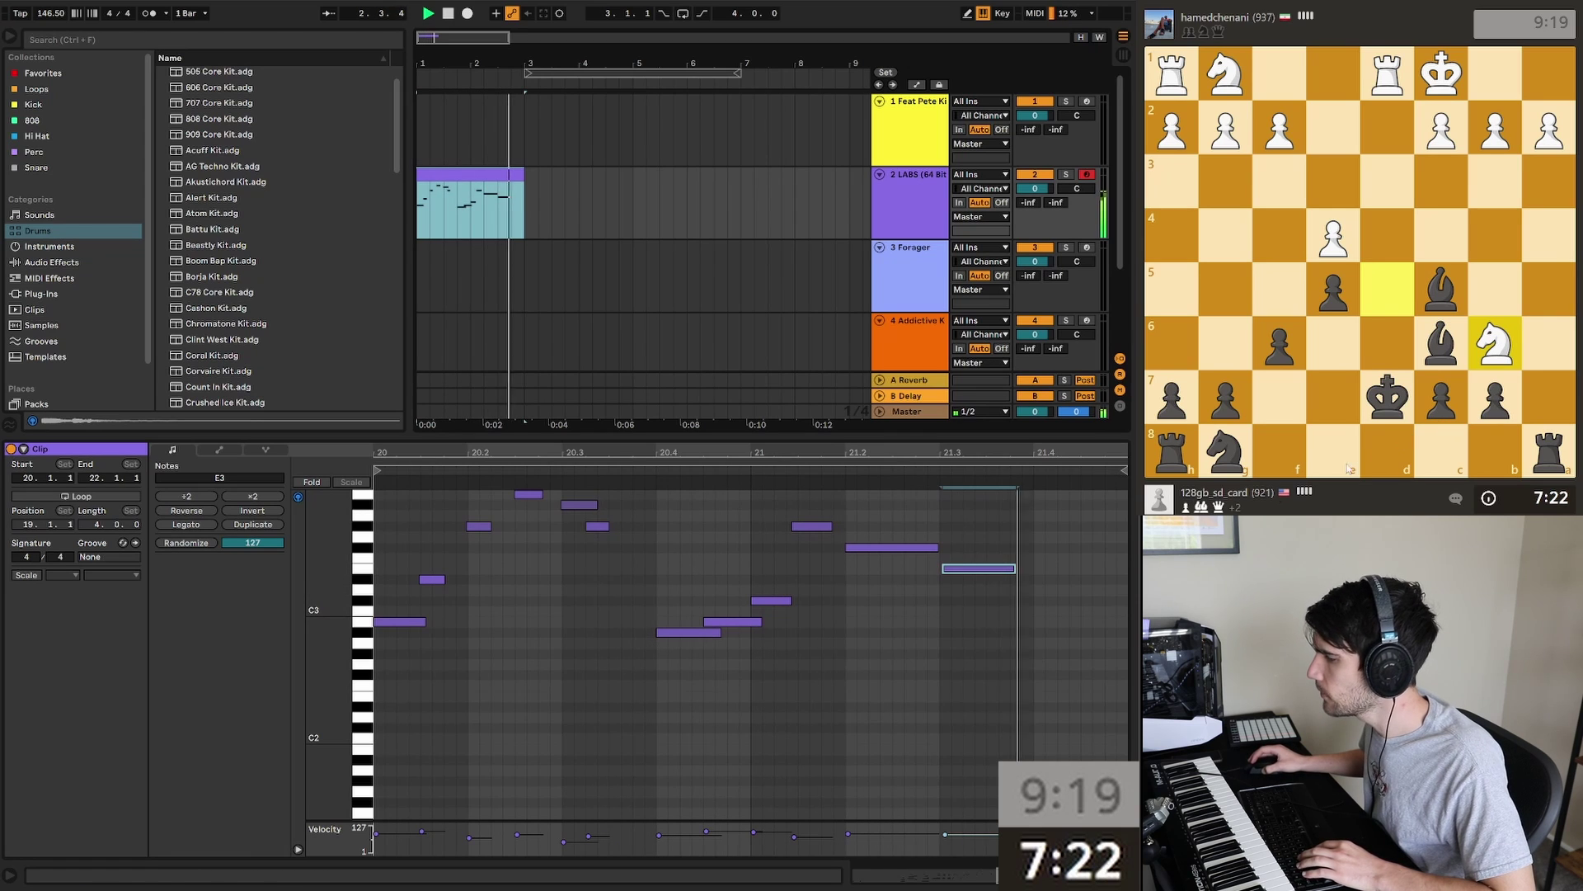
{"action": "key", "text": "space"}
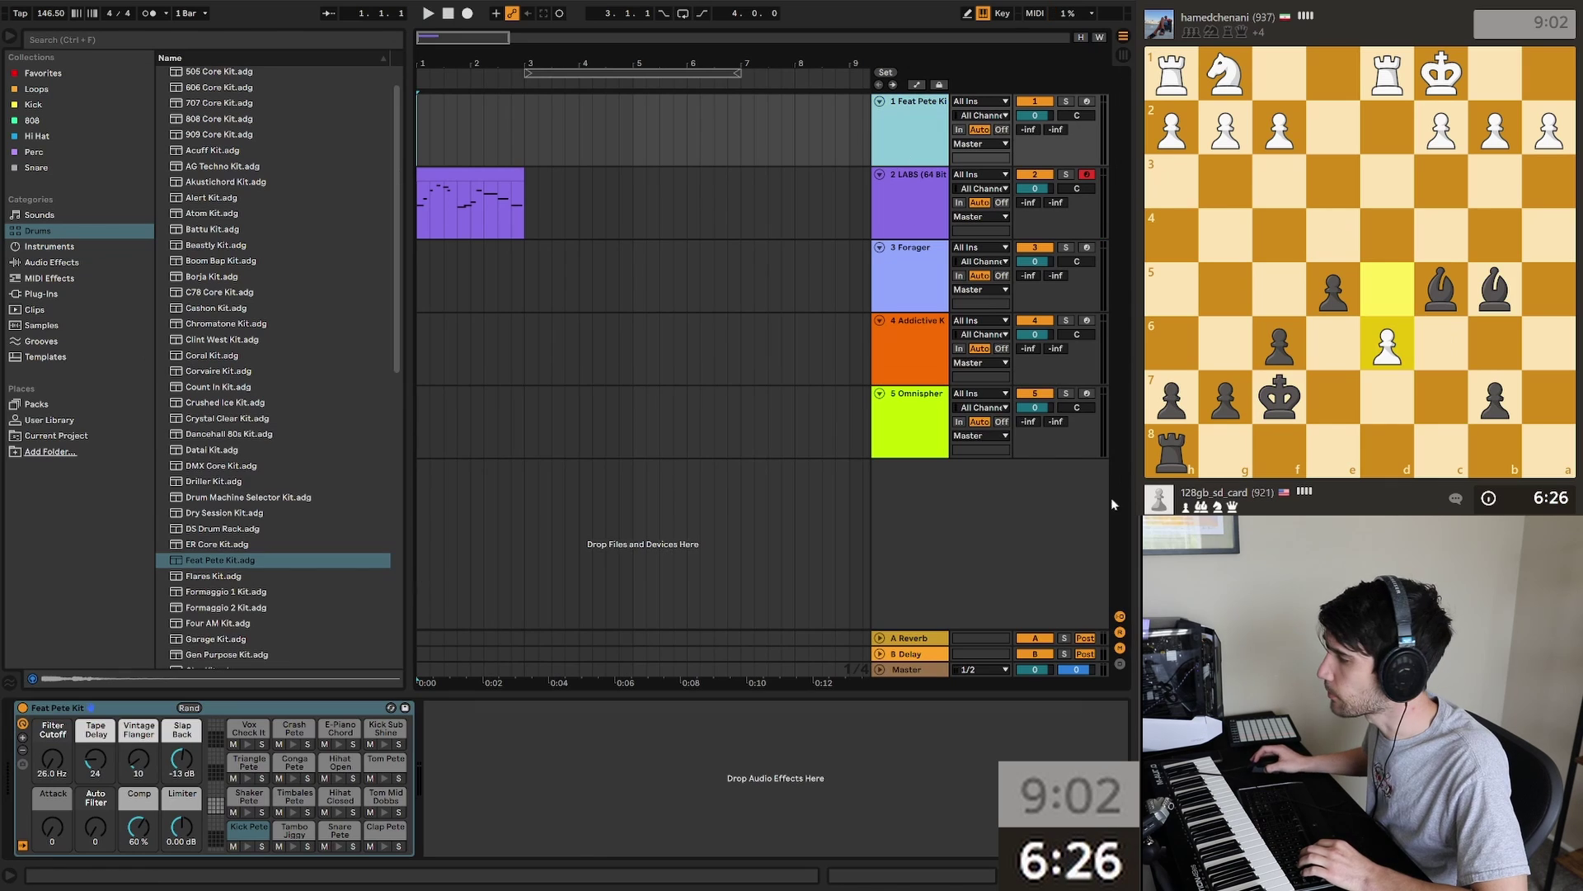
Step: Record a drum pattern on the kit track with F9 and open its notes
{"action": "key", "text": "F9"}
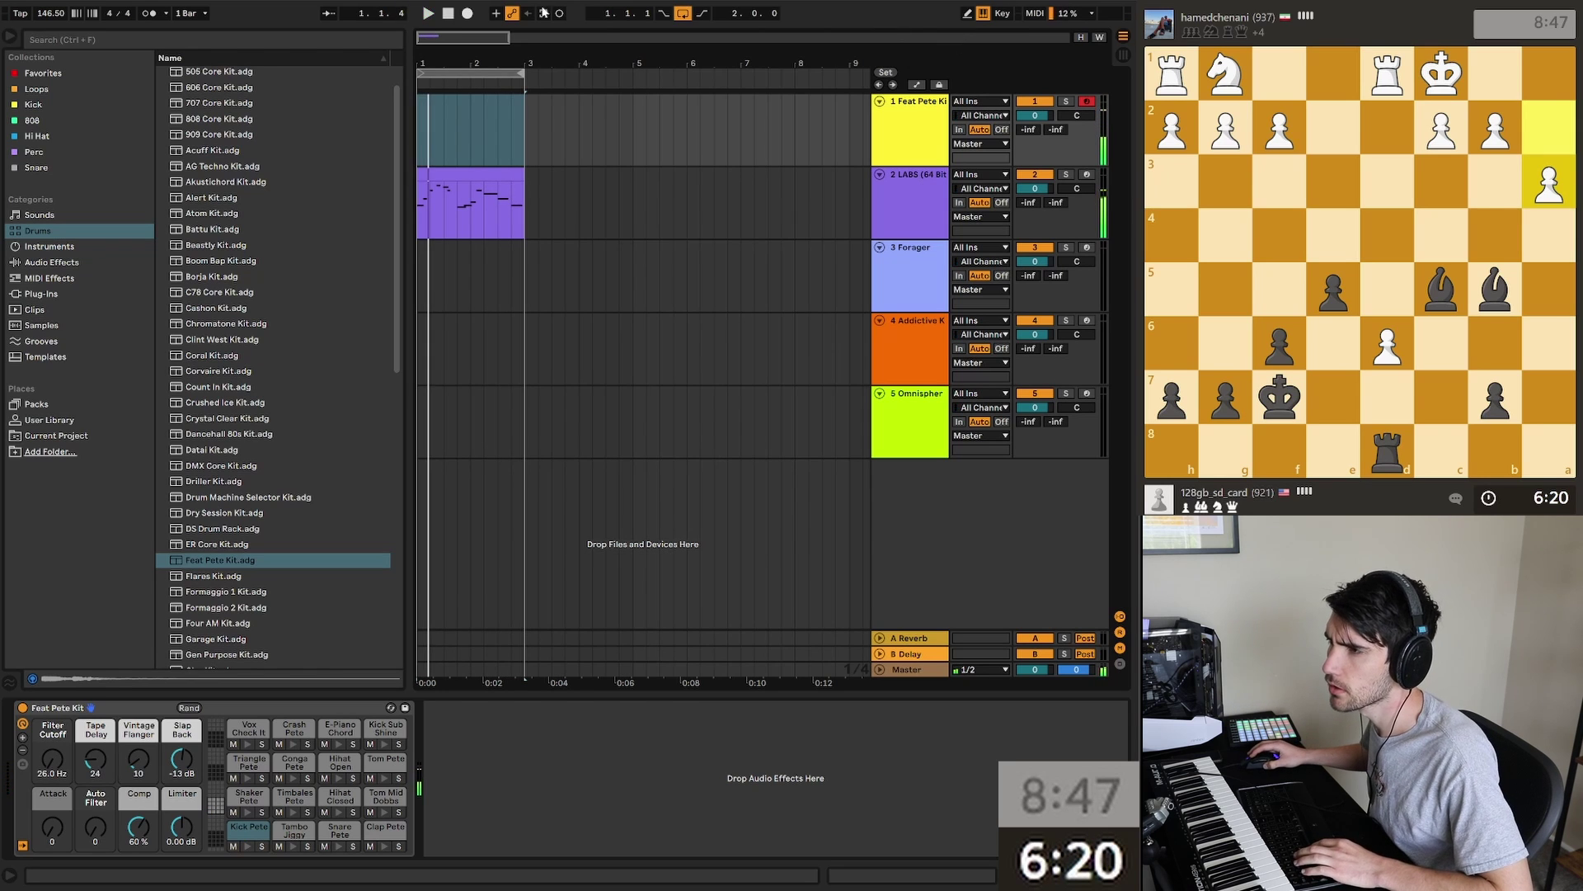
{"action": "key", "text": "F9"}
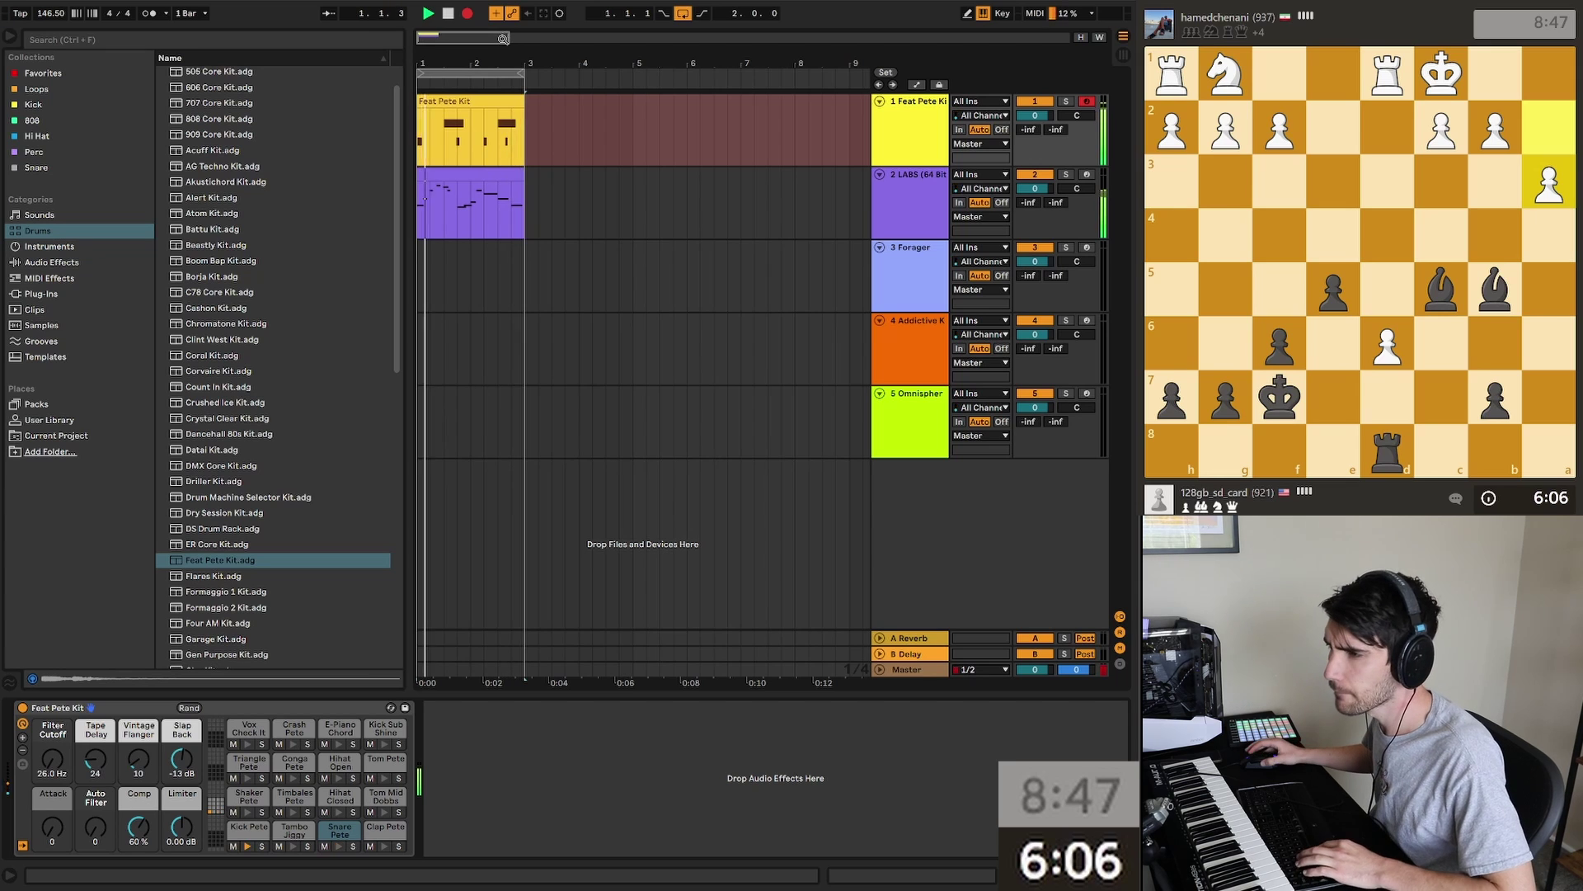
{"action": "key", "text": "space"}
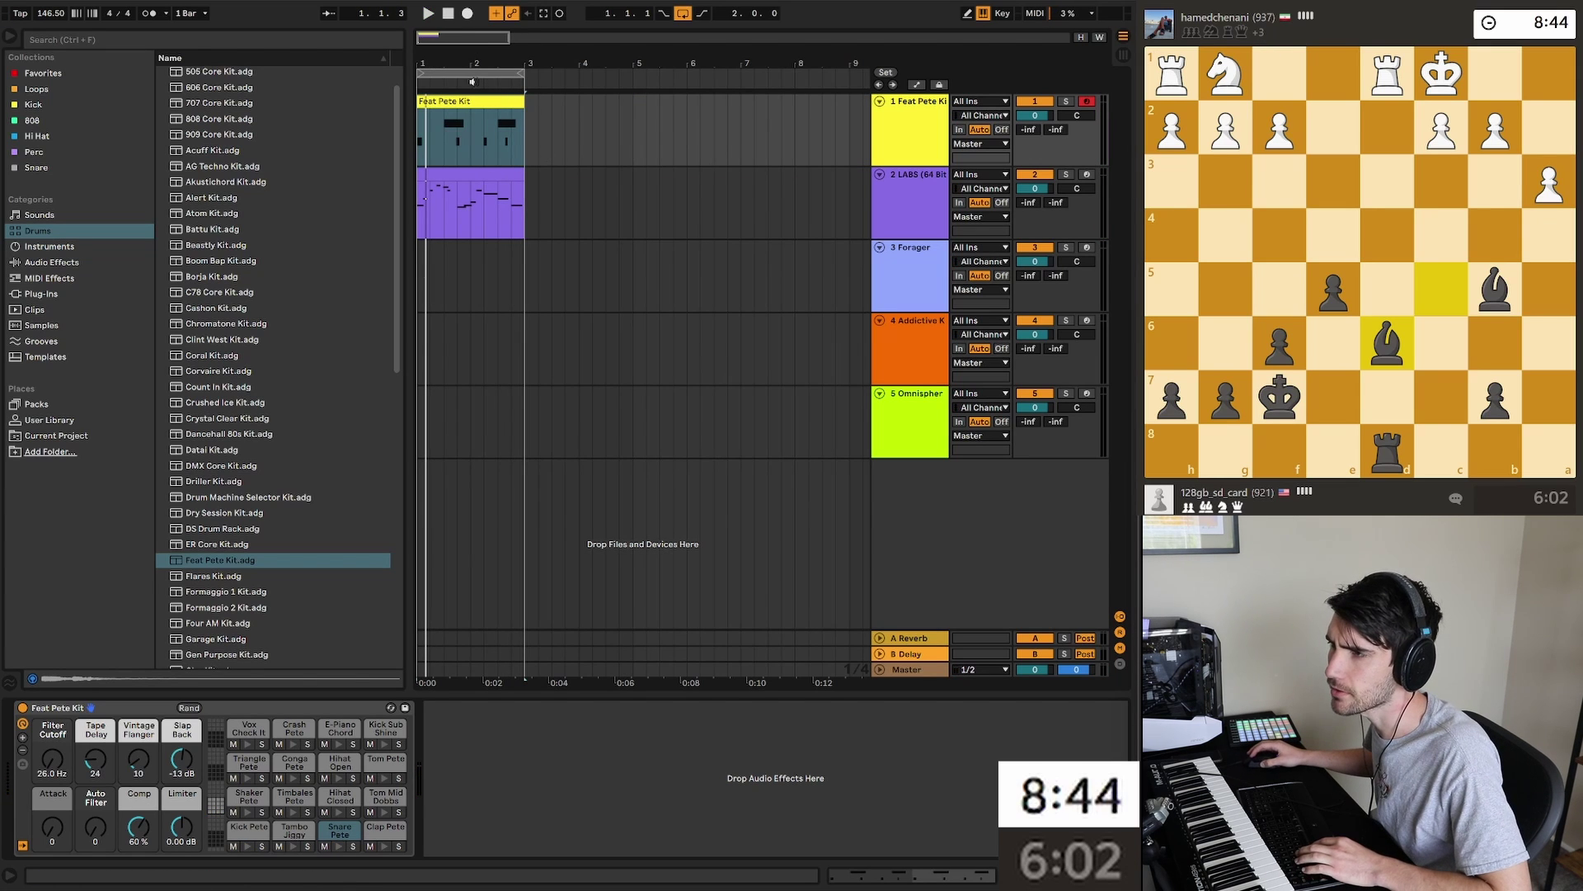
{"action": "double_click", "coordinate": [471, 136]}
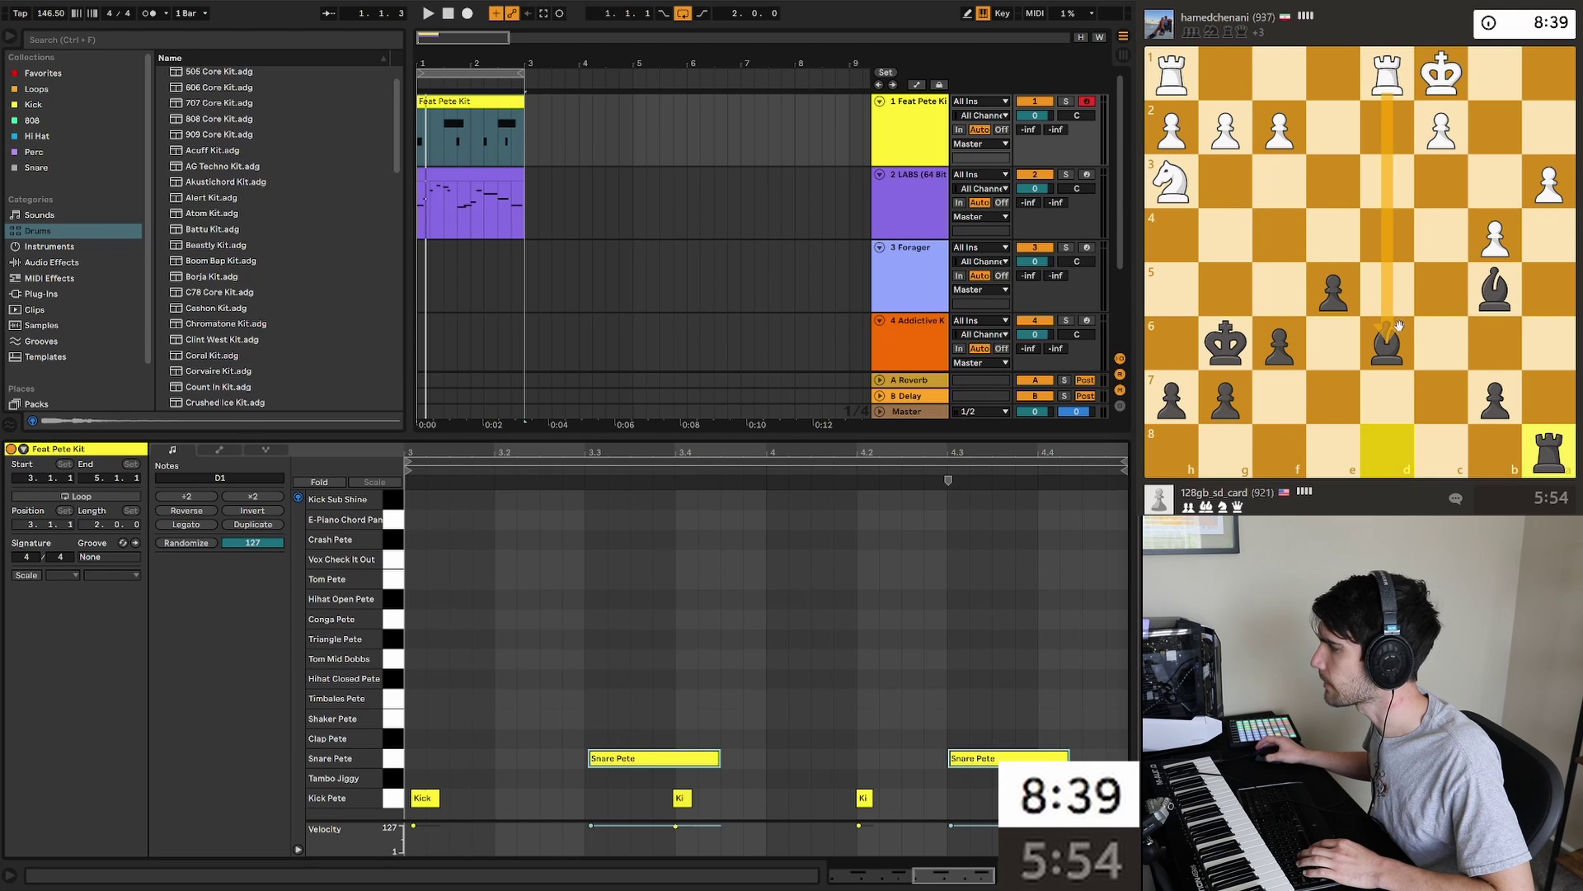
Step: Move the black bishops to e7 and a6 in the chess game
{"action": "left_click_drag", "start_coordinate": [1388, 345], "coordinate": [1407, 356]}
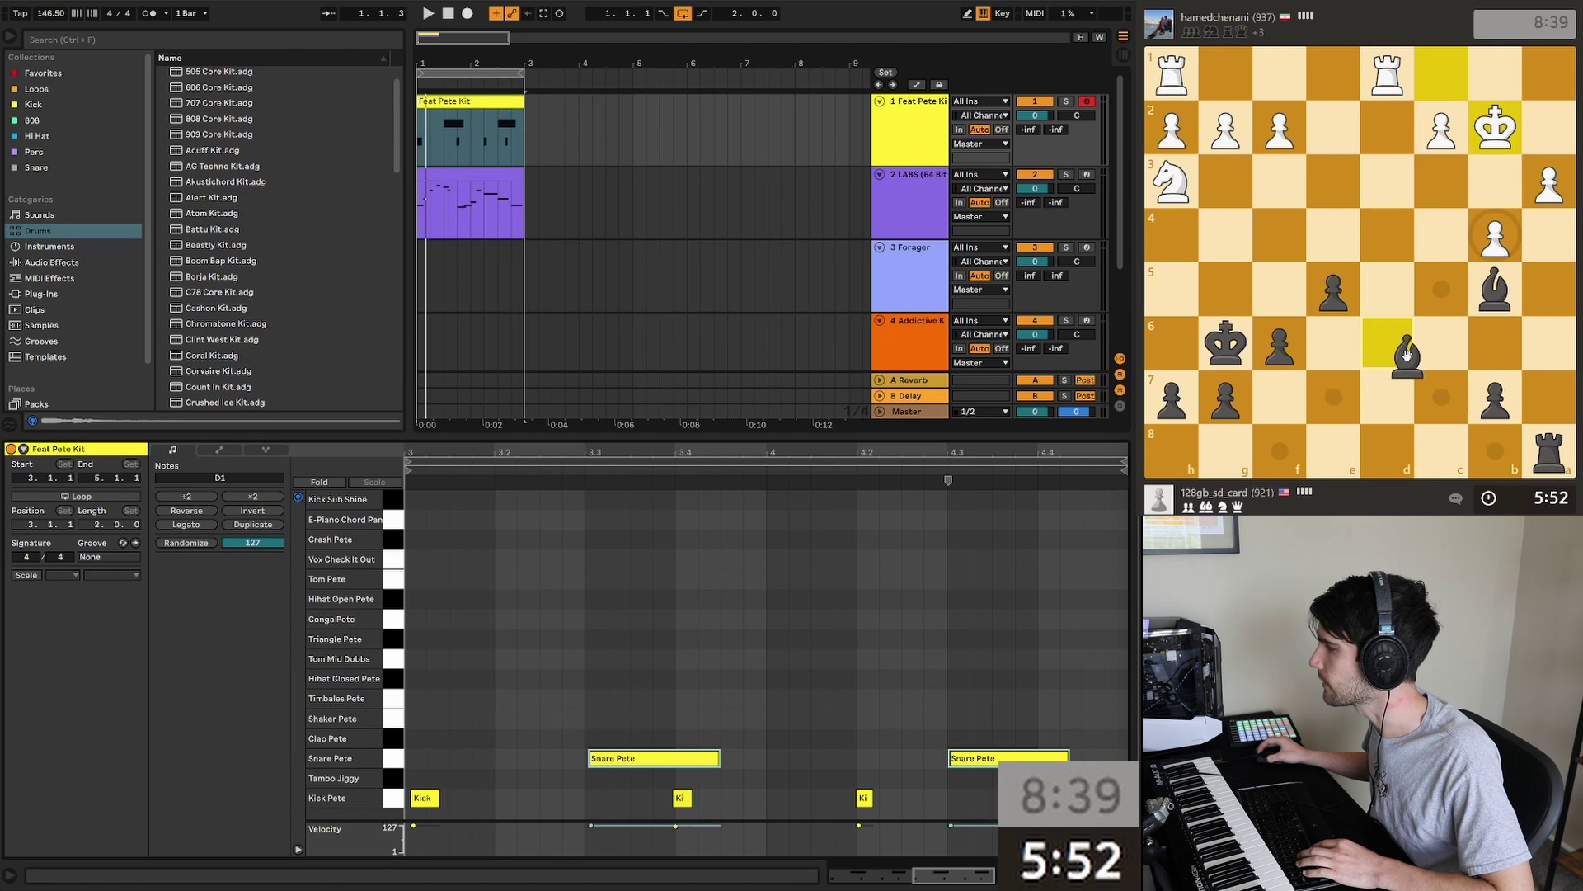
{"action": "left_click_drag", "start_coordinate": [1407, 355], "coordinate": [1336, 385]}
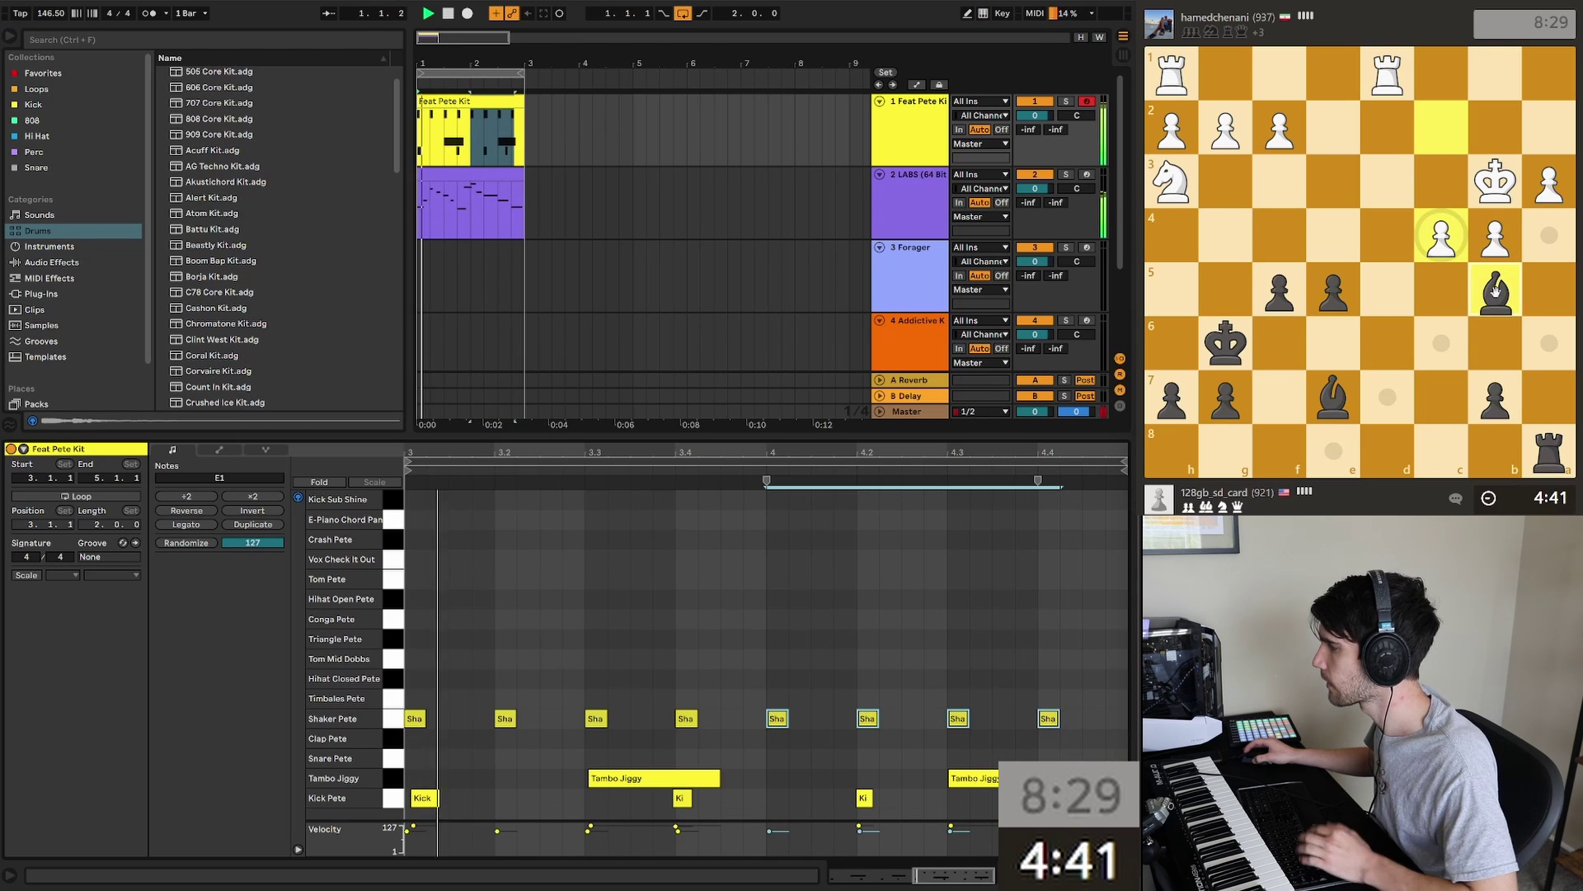
{"action": "left_click_drag", "start_coordinate": [1495, 289], "coordinate": [1527, 353]}
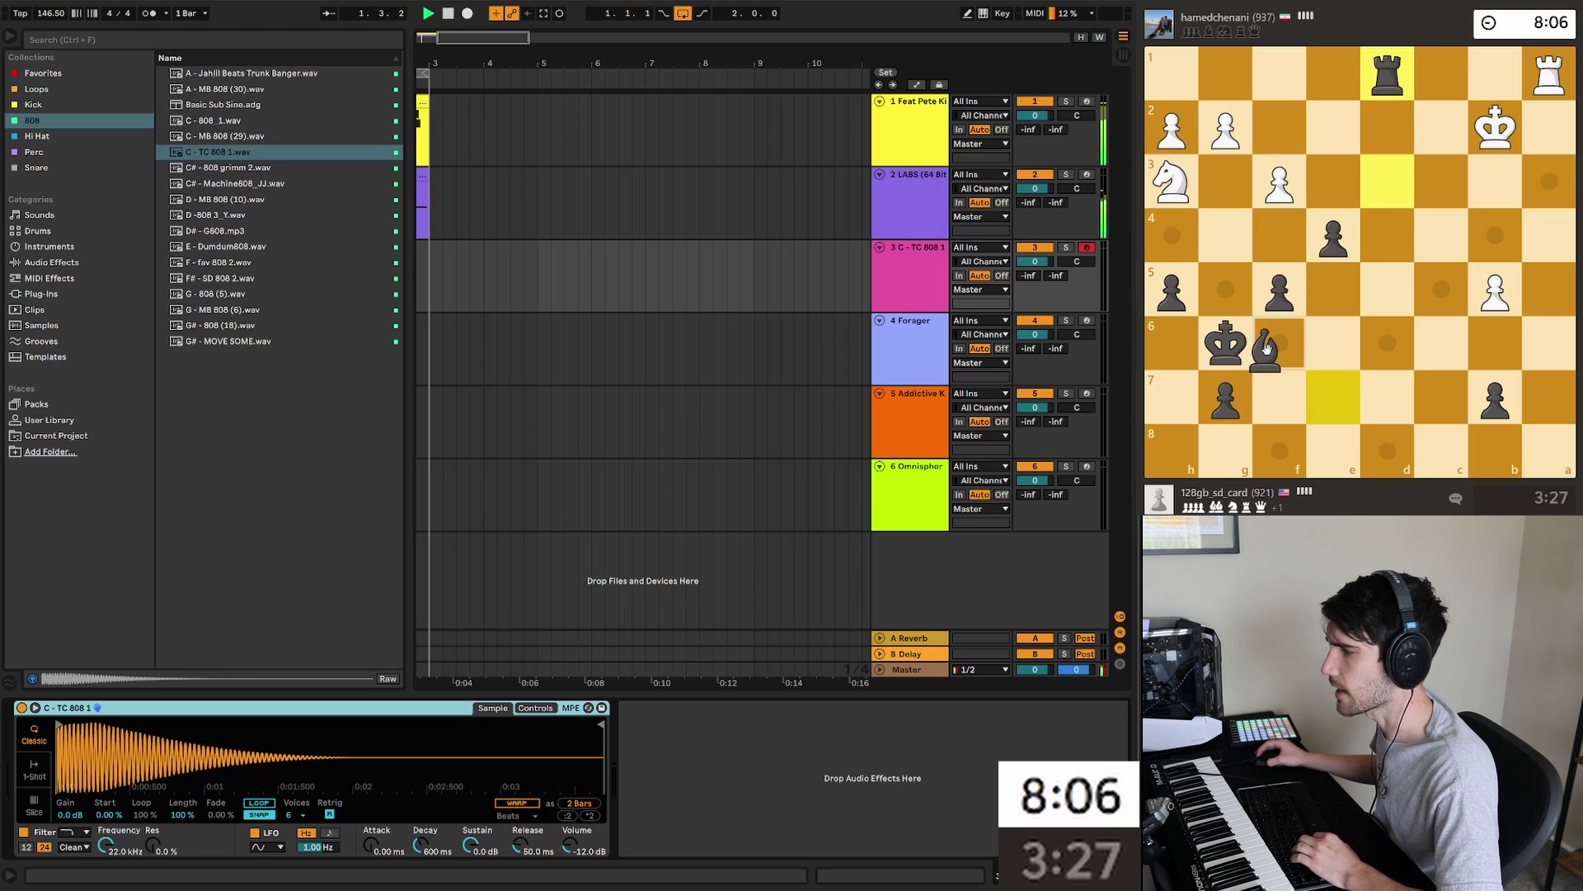
Step: Try to move a bishop on the chess board
{"action": "left_click_drag", "start_coordinate": [1268, 349], "coordinate": [1078, 345]}
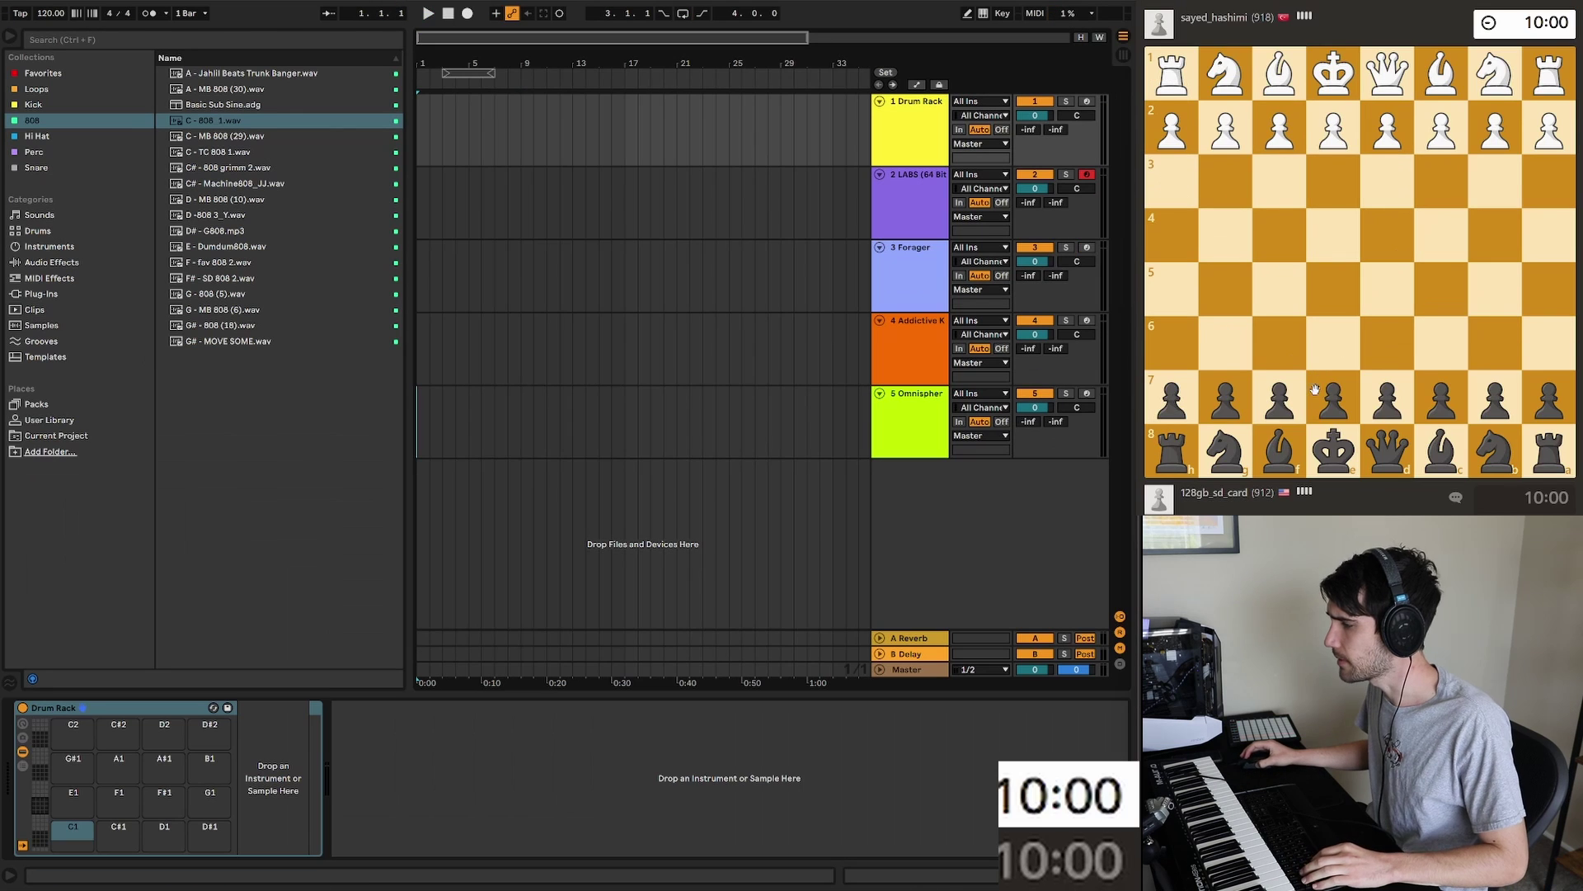
Step: Stop the drum clip and add a Rim Clean Thin Res hit at 1.2.2
{"action": "left_click_drag", "start_coordinate": [1315, 391], "coordinate": [1322, 282]}
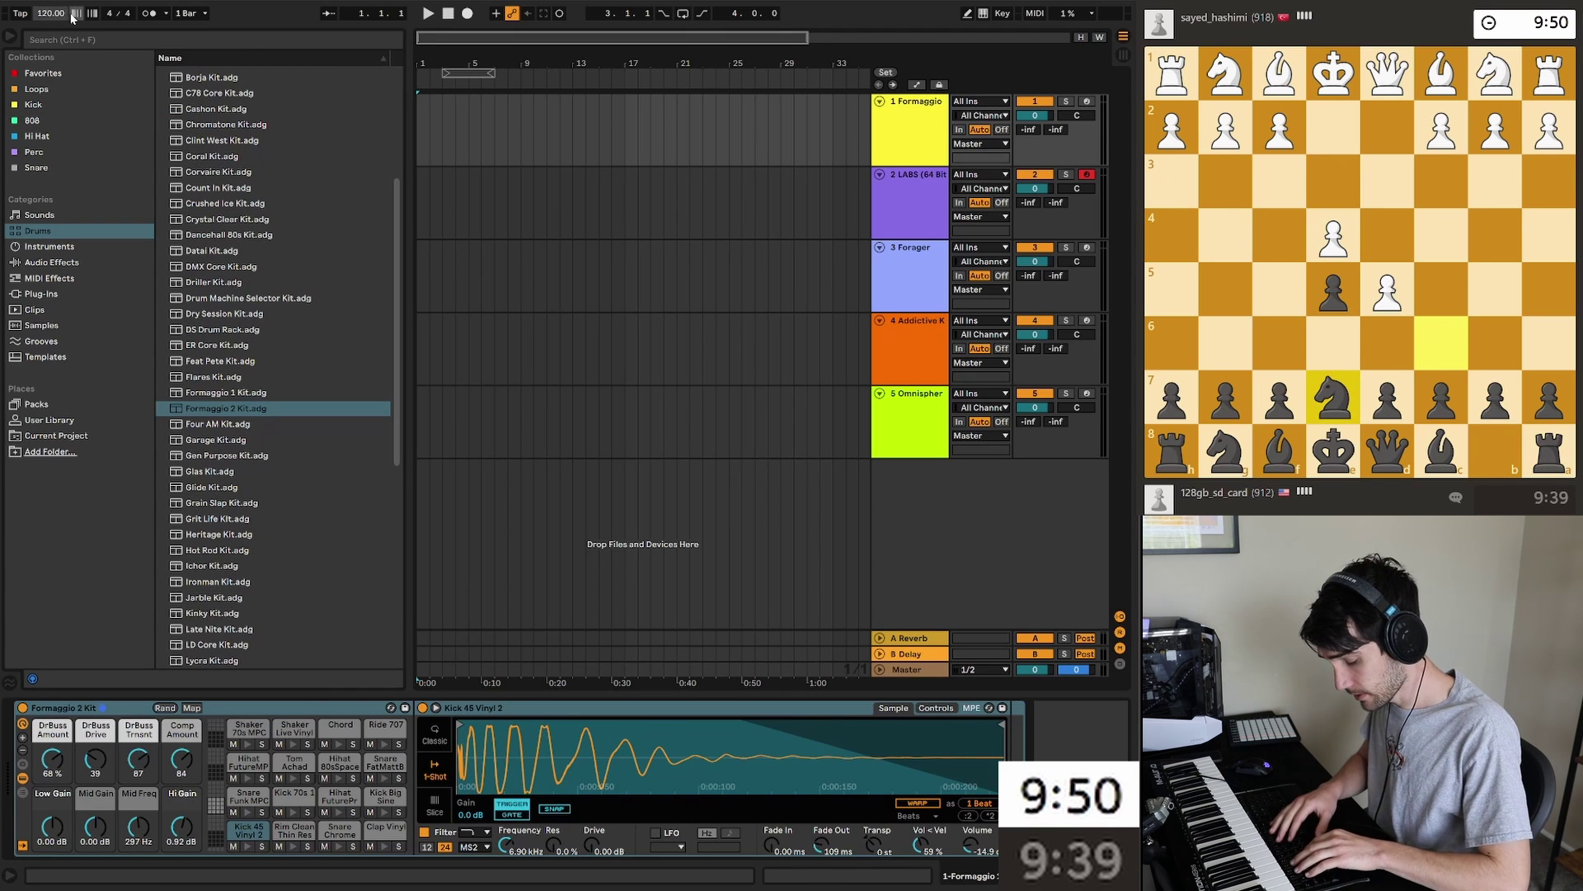
{"action": "type", "text": "145"}
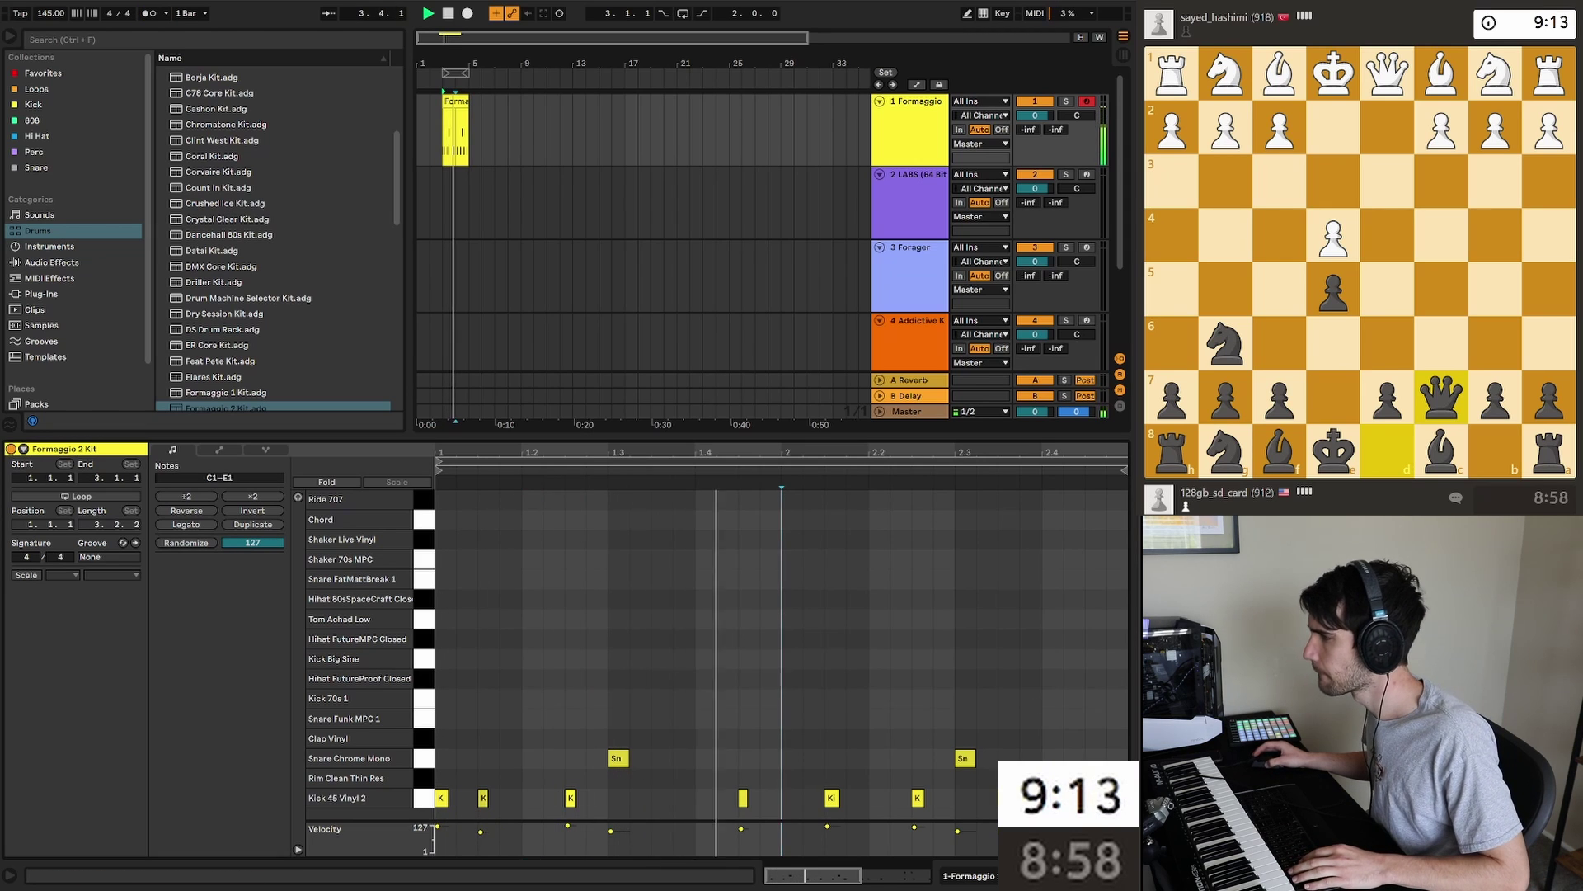
{"action": "key", "text": "space"}
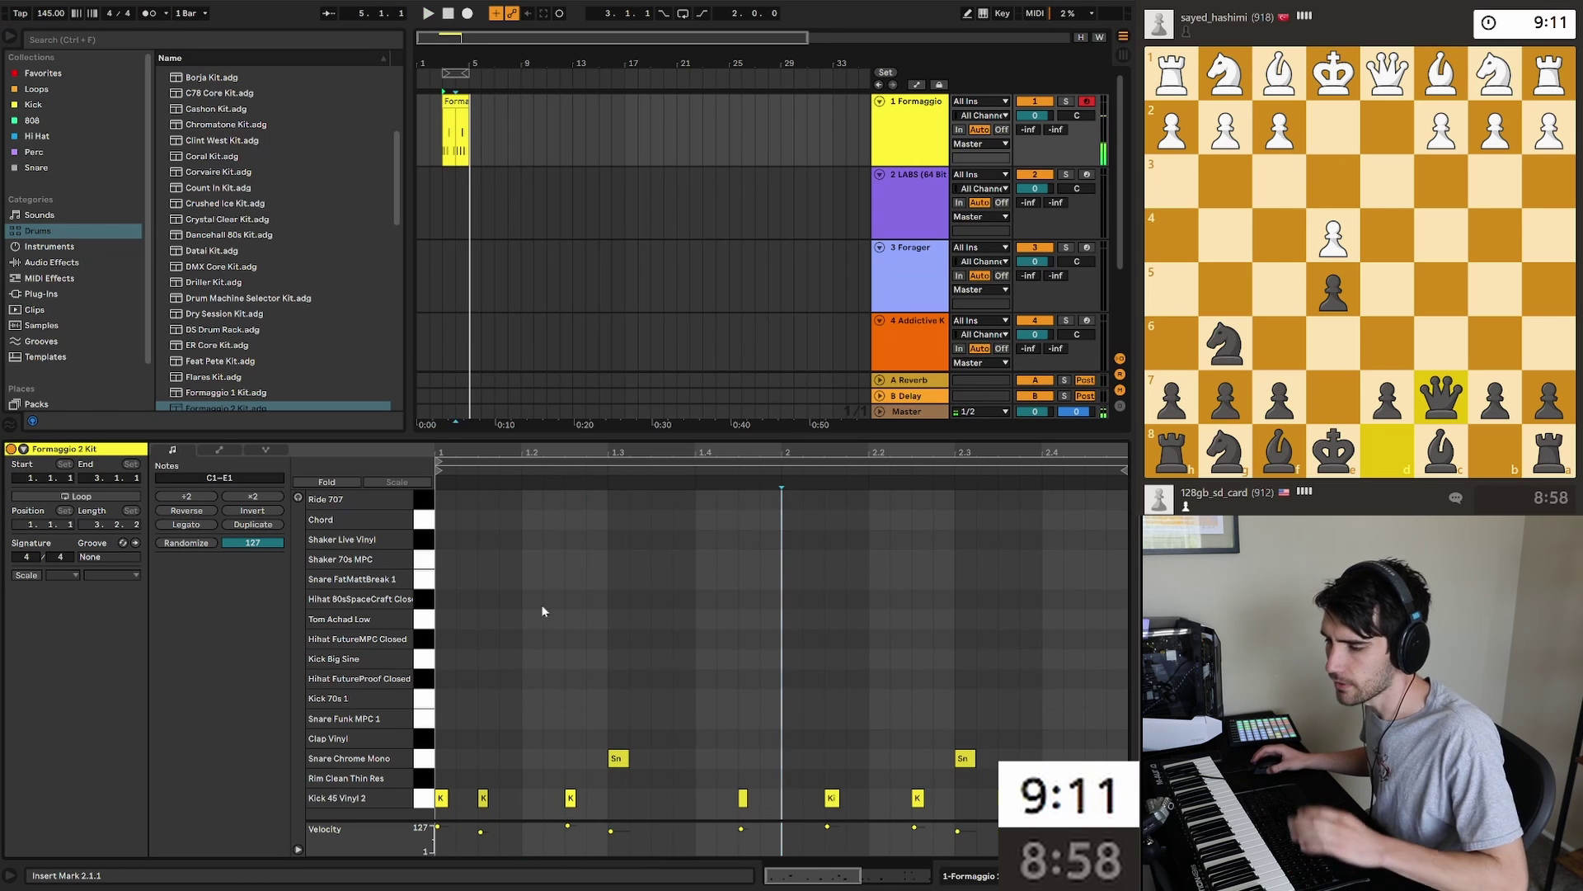
{"action": "left_click", "coordinate": [535, 784]}
{"action": "double_click", "coordinate": [533, 782]}
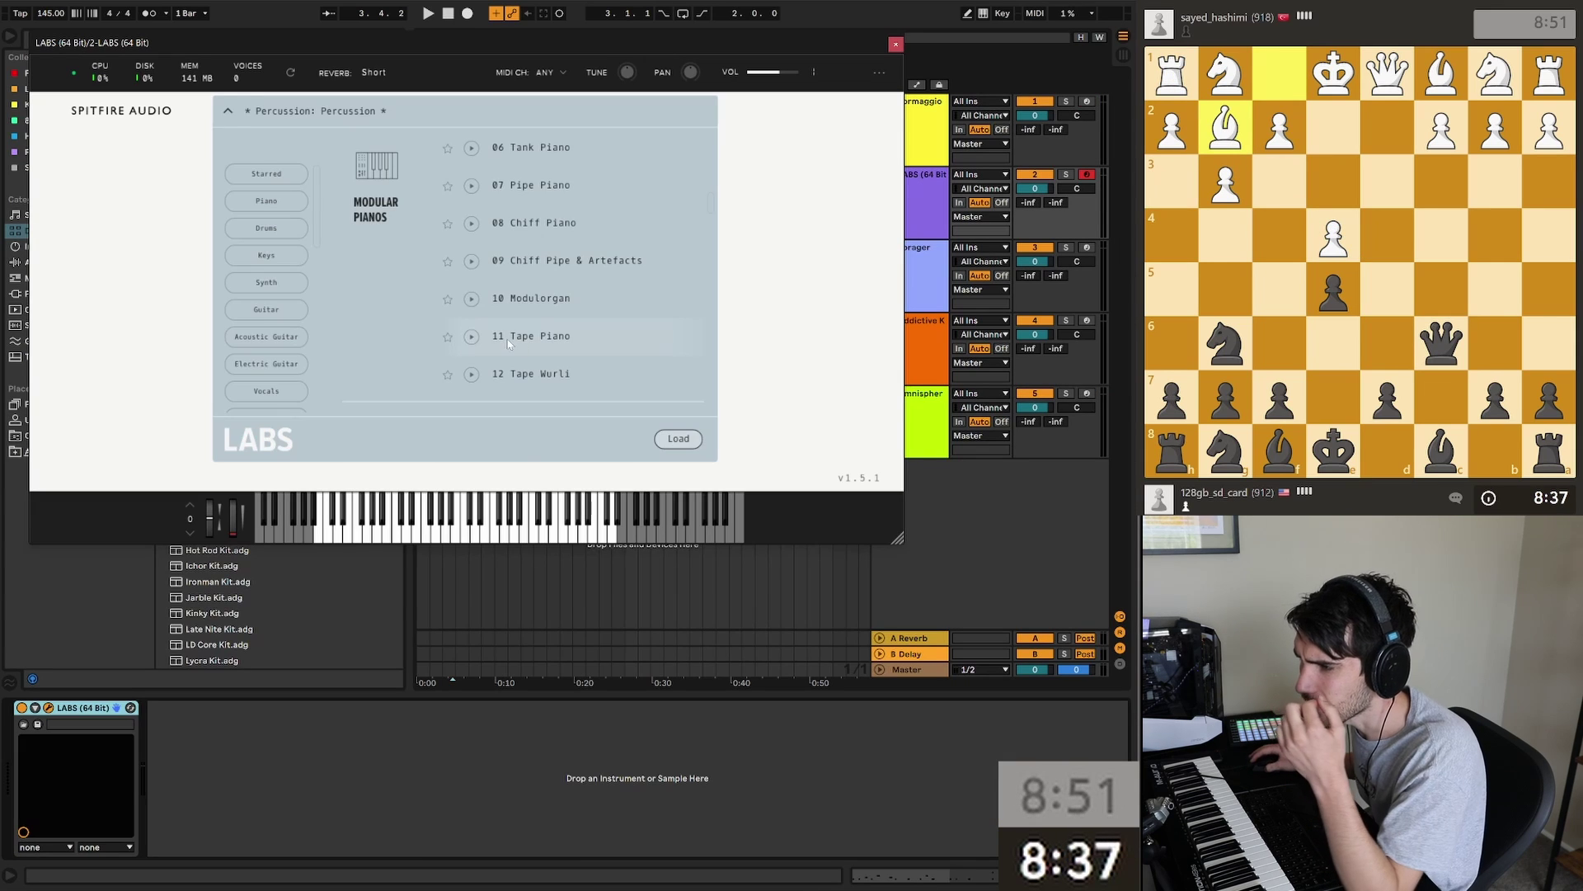
Step: Load 11 Tape Piano, turn the drum track down and nudge the piano clip earlier
{"action": "left_click", "coordinate": [508, 344]}
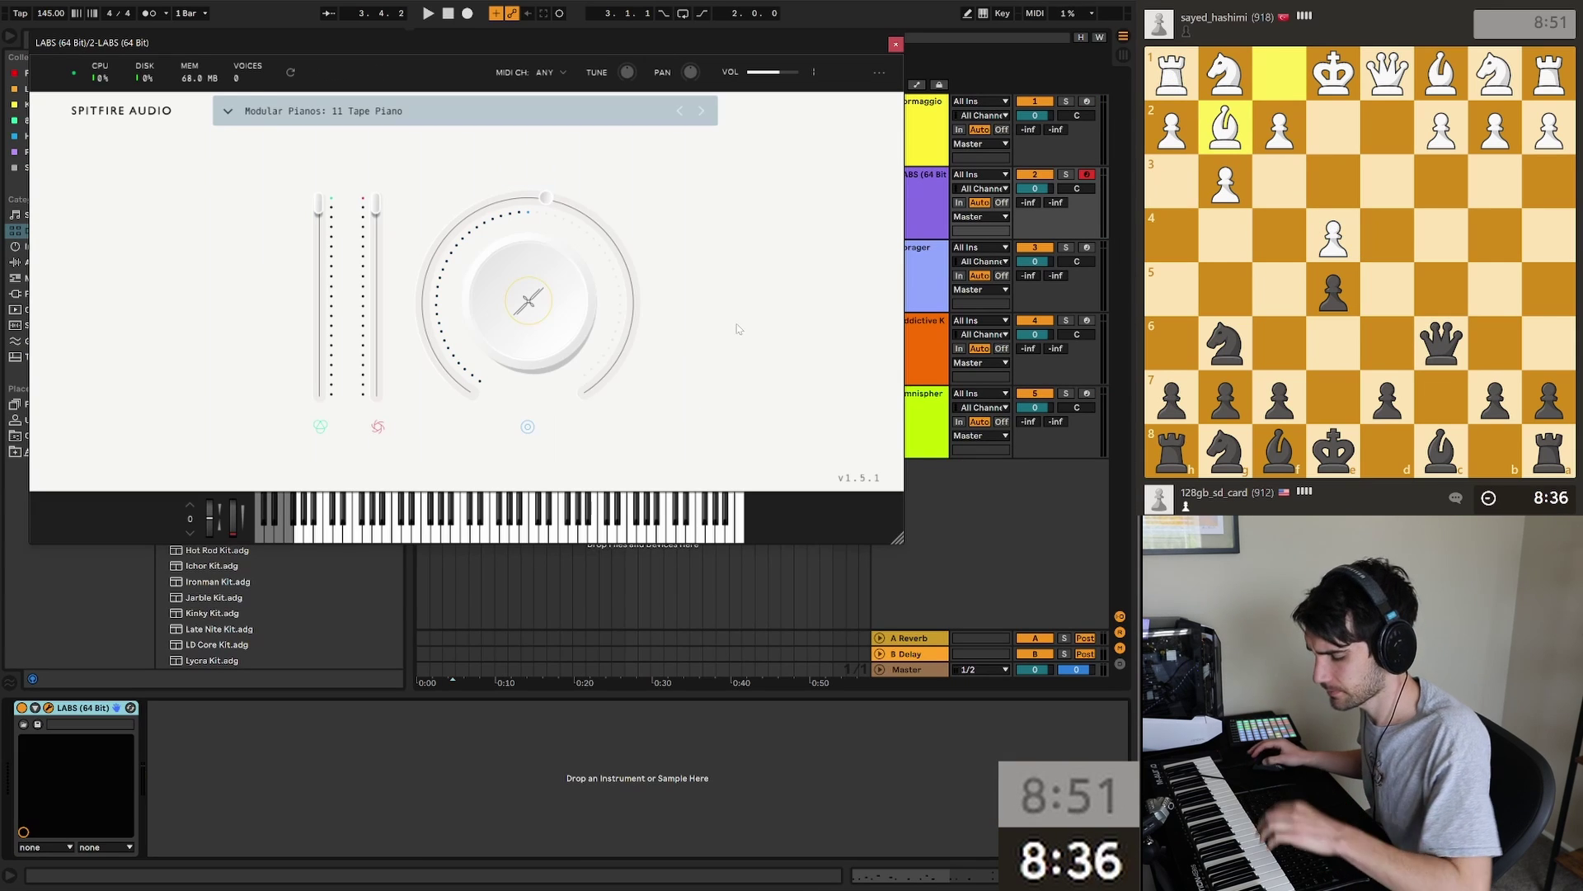
{"action": "left_click_drag", "start_coordinate": [1040, 115], "coordinate": [1039, 137]}
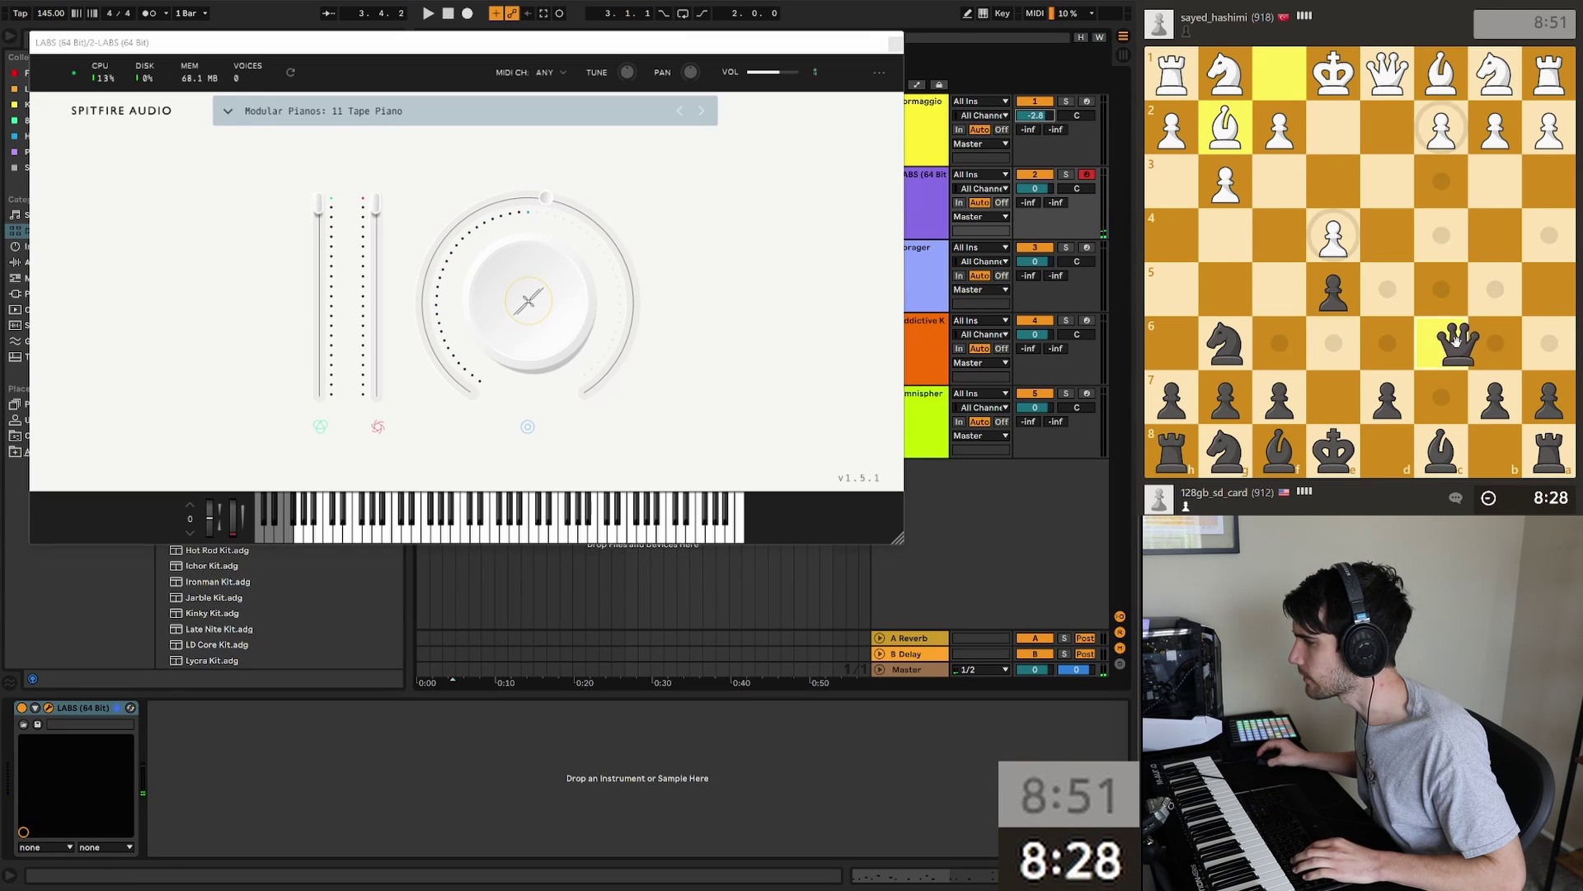
{"action": "left_click_drag", "start_coordinate": [1277, 353], "coordinate": [1278, 346]}
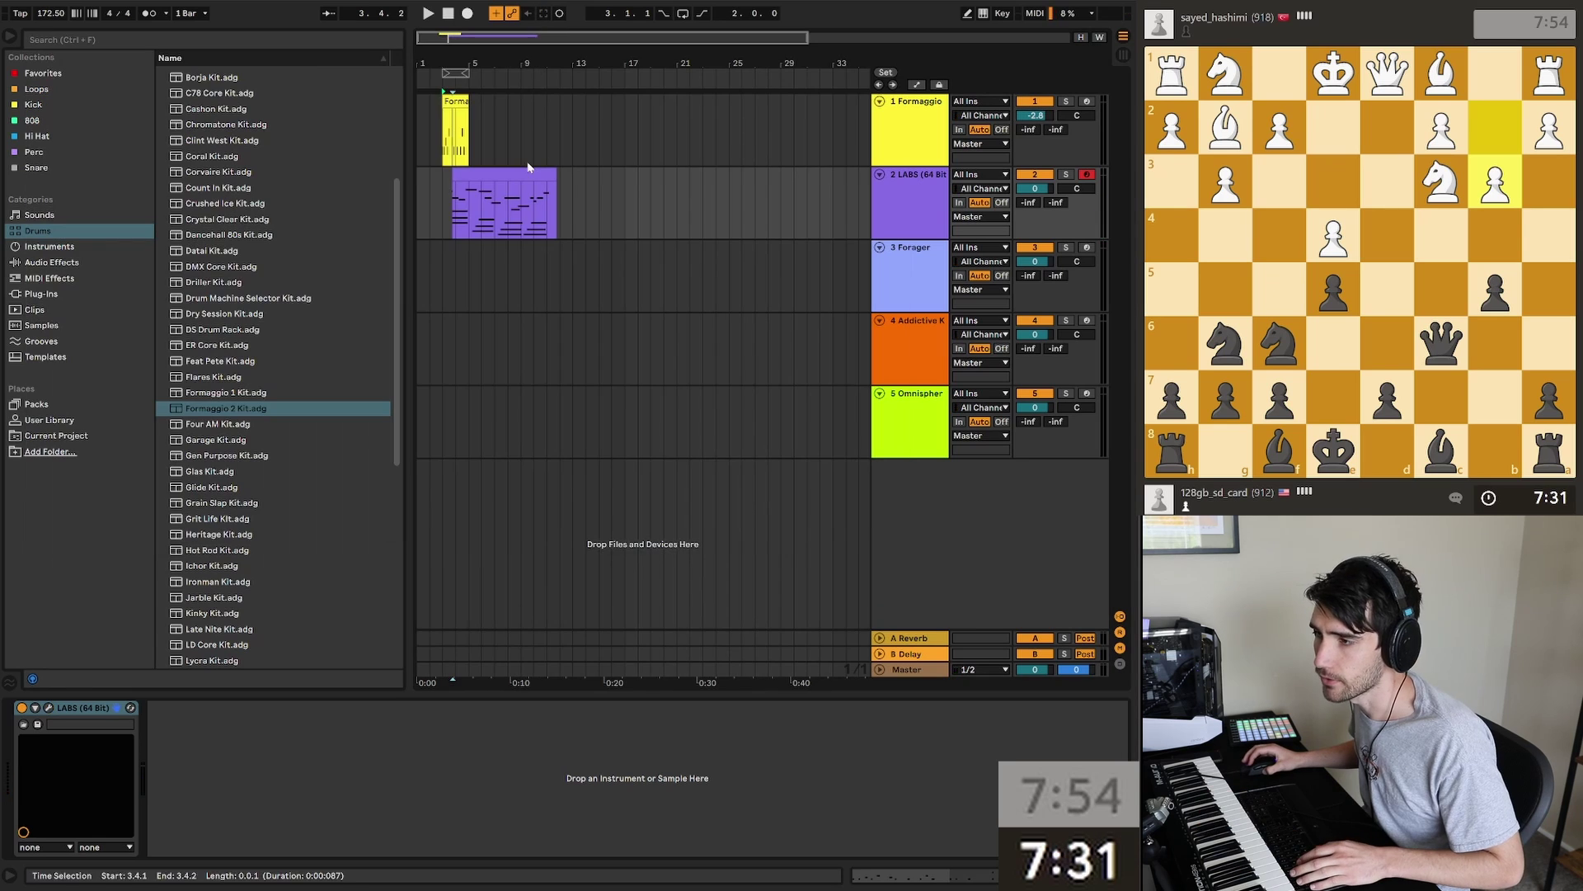
{"action": "left_click_drag", "start_coordinate": [529, 166], "coordinate": [516, 168]}
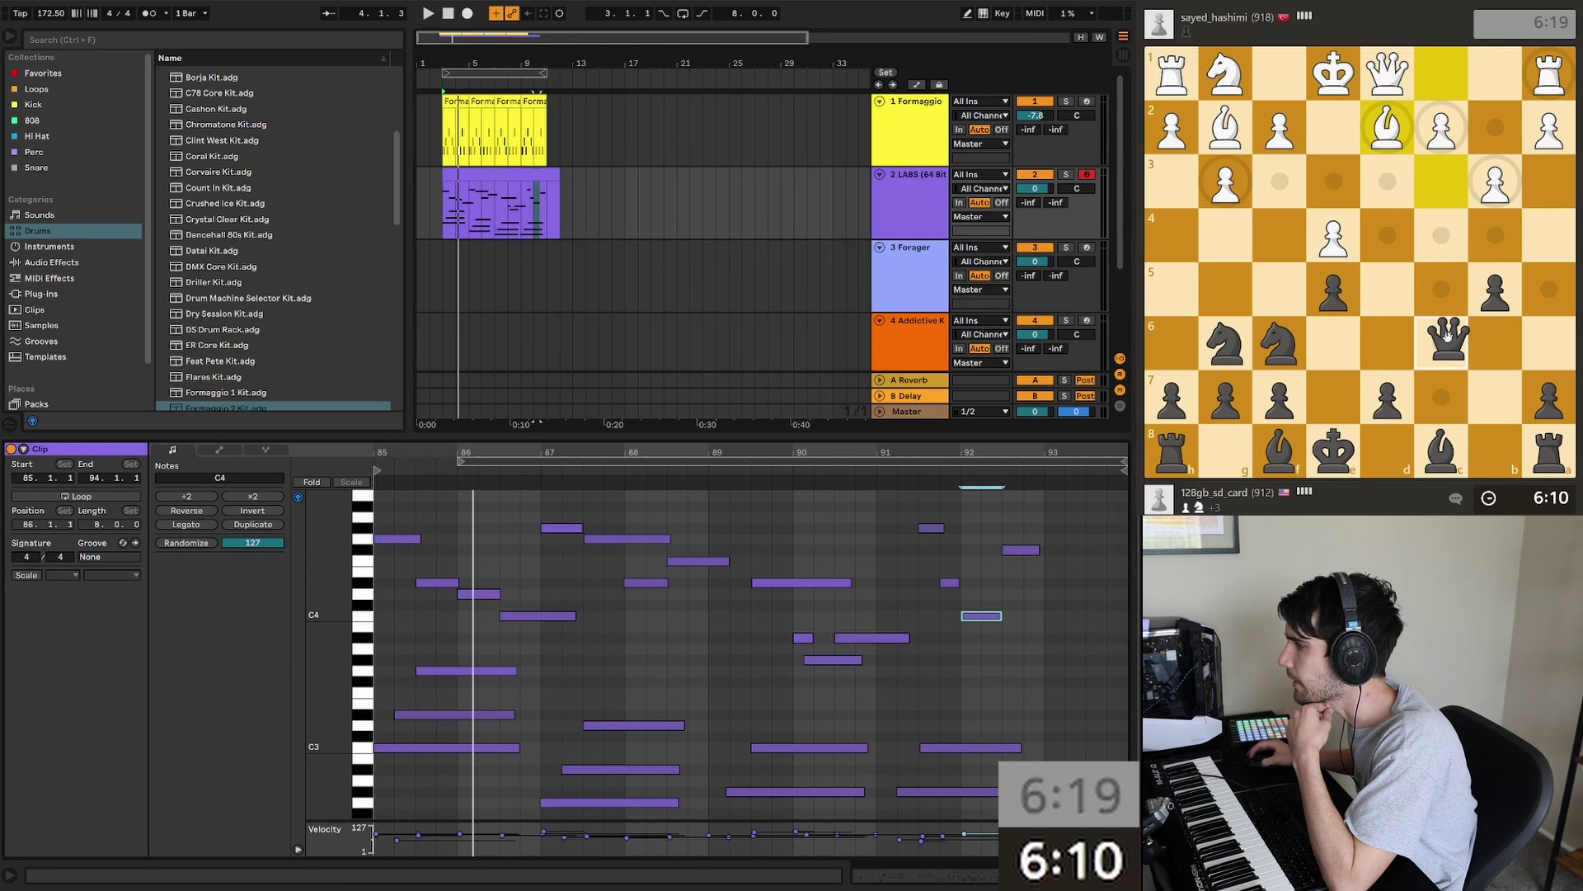
Step: Play the arrangement and delete the Forager track
{"action": "left_click_drag", "start_coordinate": [1448, 334], "coordinate": [1441, 343]}
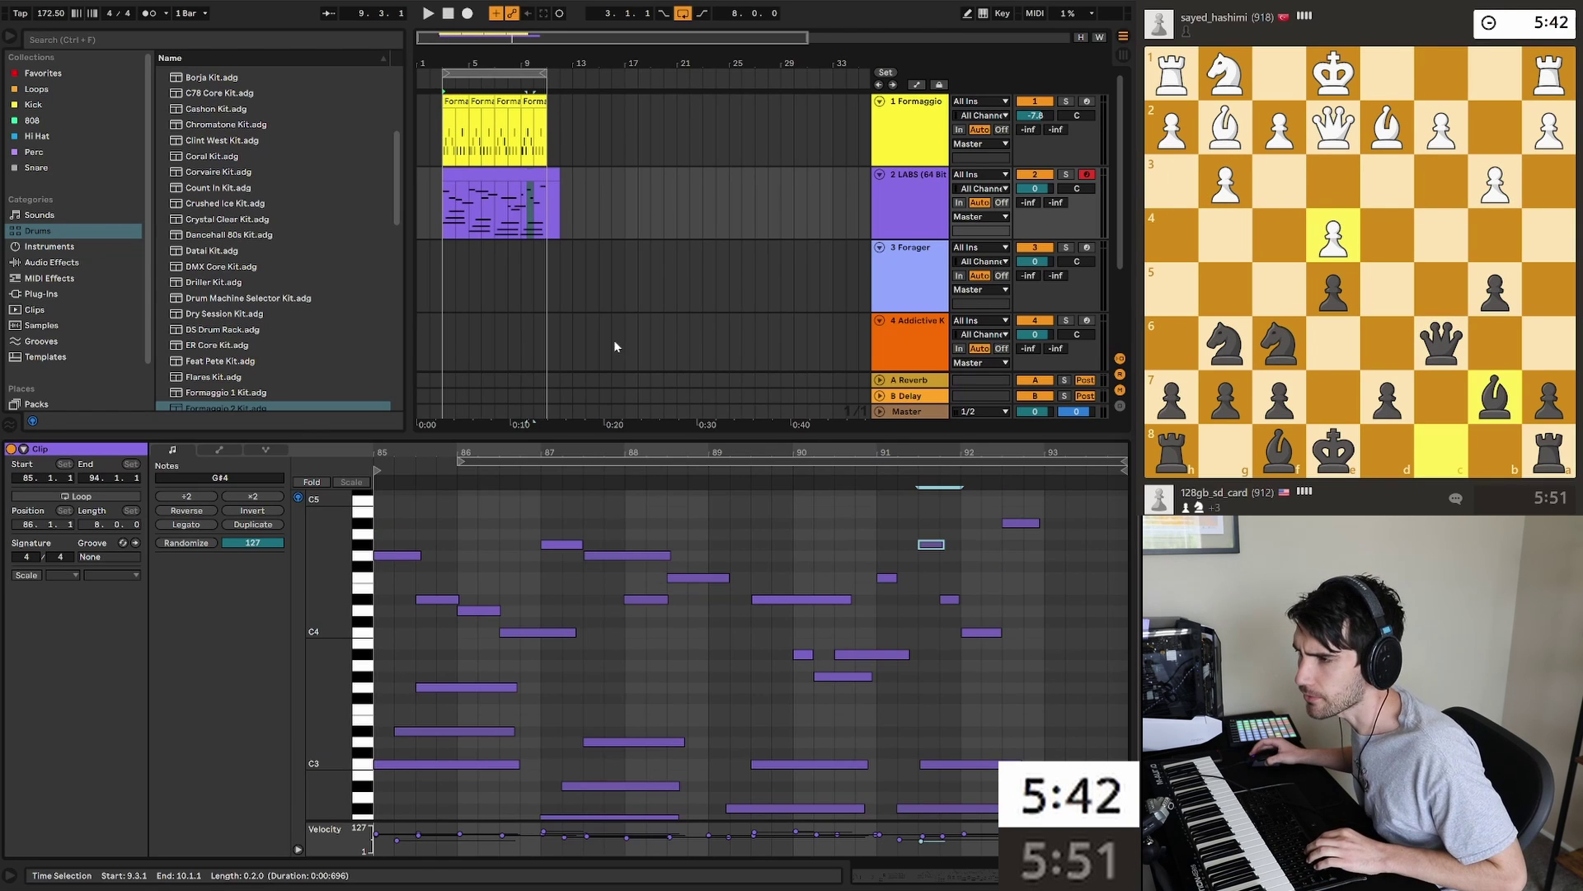
{"action": "left_click", "coordinate": [576, 194]}
{"action": "key", "text": "space"}
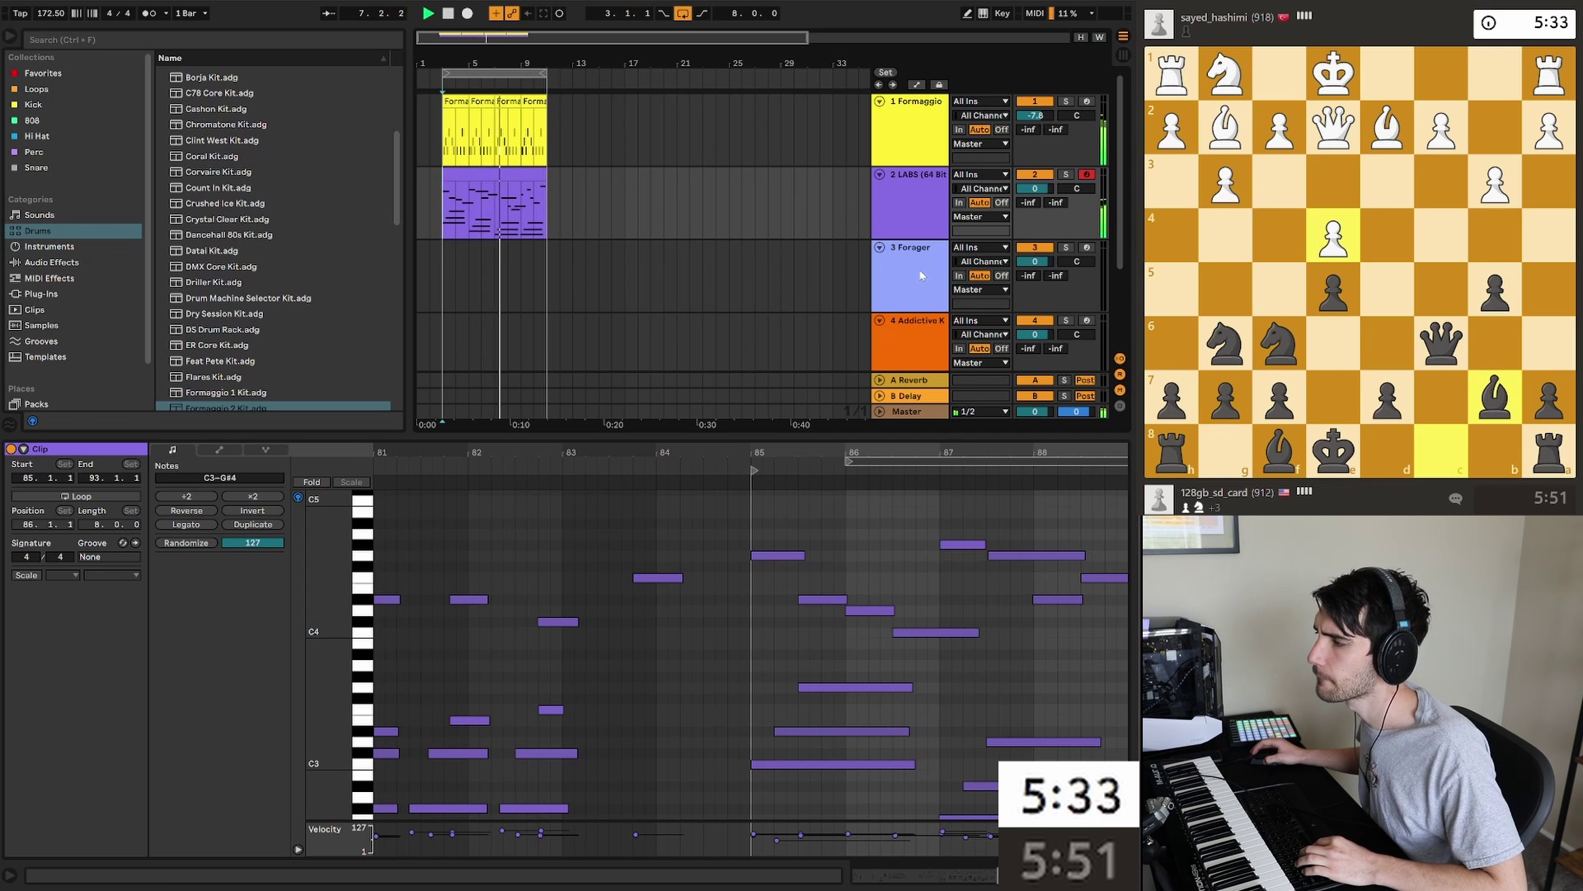
{"action": "left_click", "coordinate": [893, 251]}
{"action": "key", "text": "Delete"}
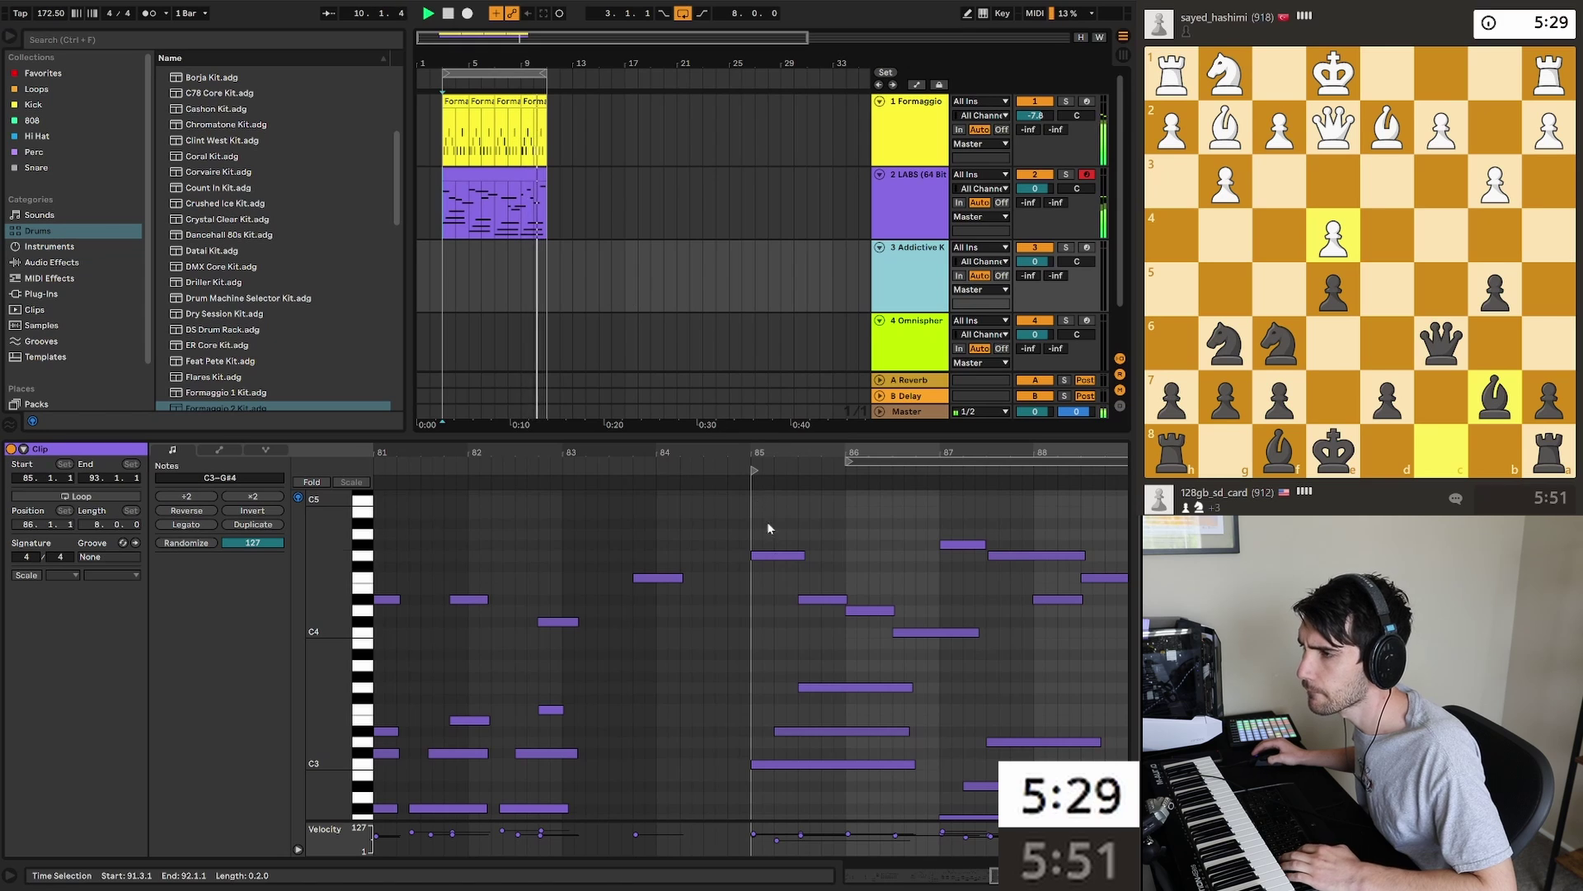
Step: Stop playback and duplicate the LABS track with Ctrl+D
{"action": "key", "text": "space"}
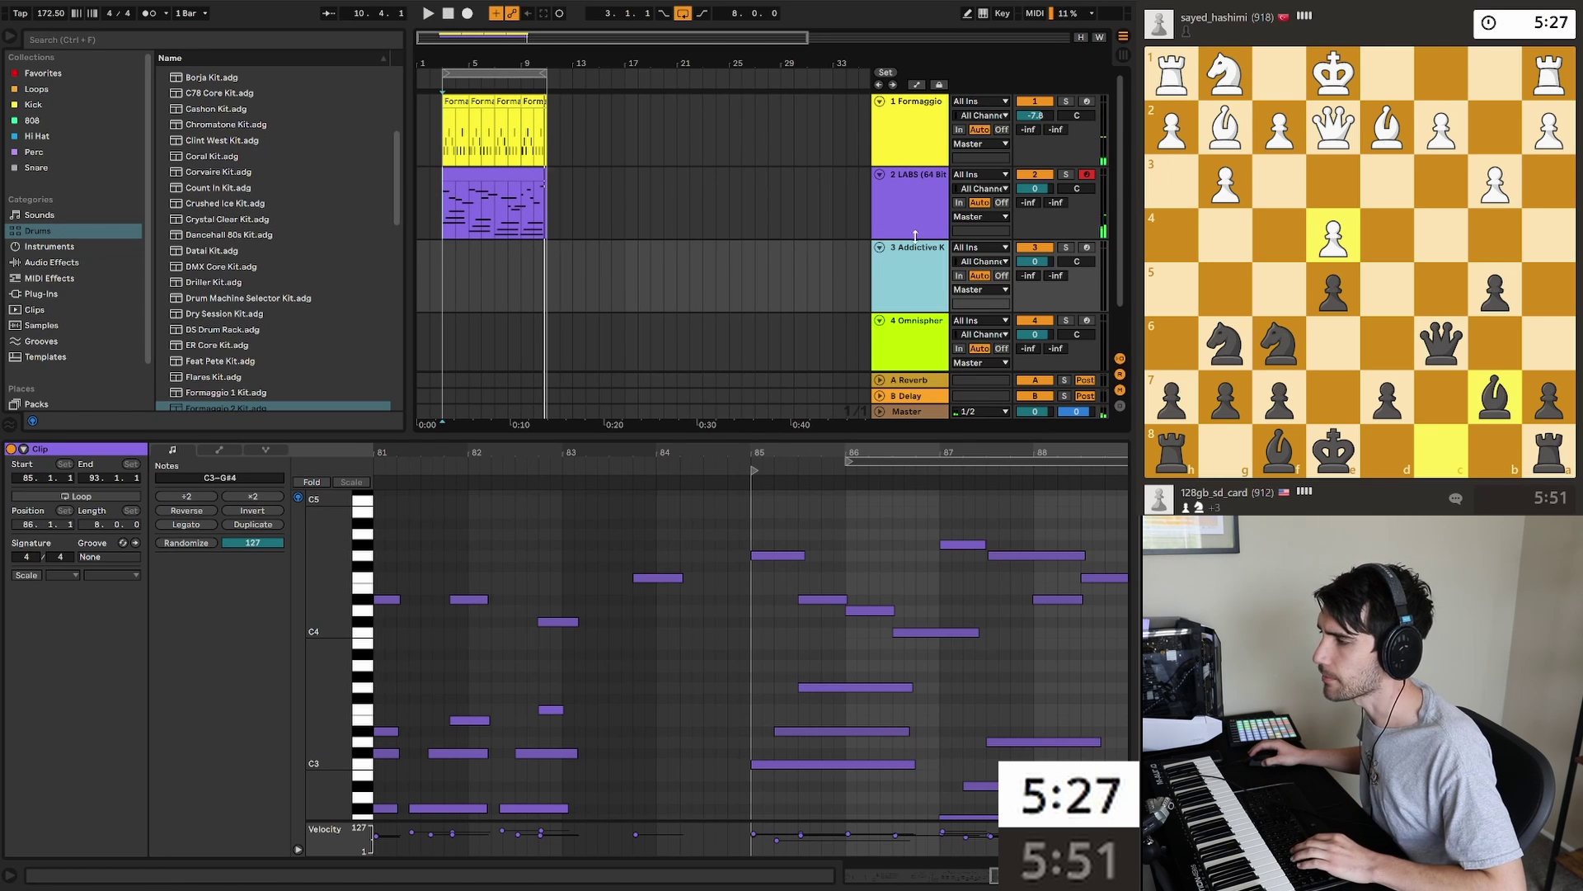
{"action": "left_click", "coordinate": [914, 214]}
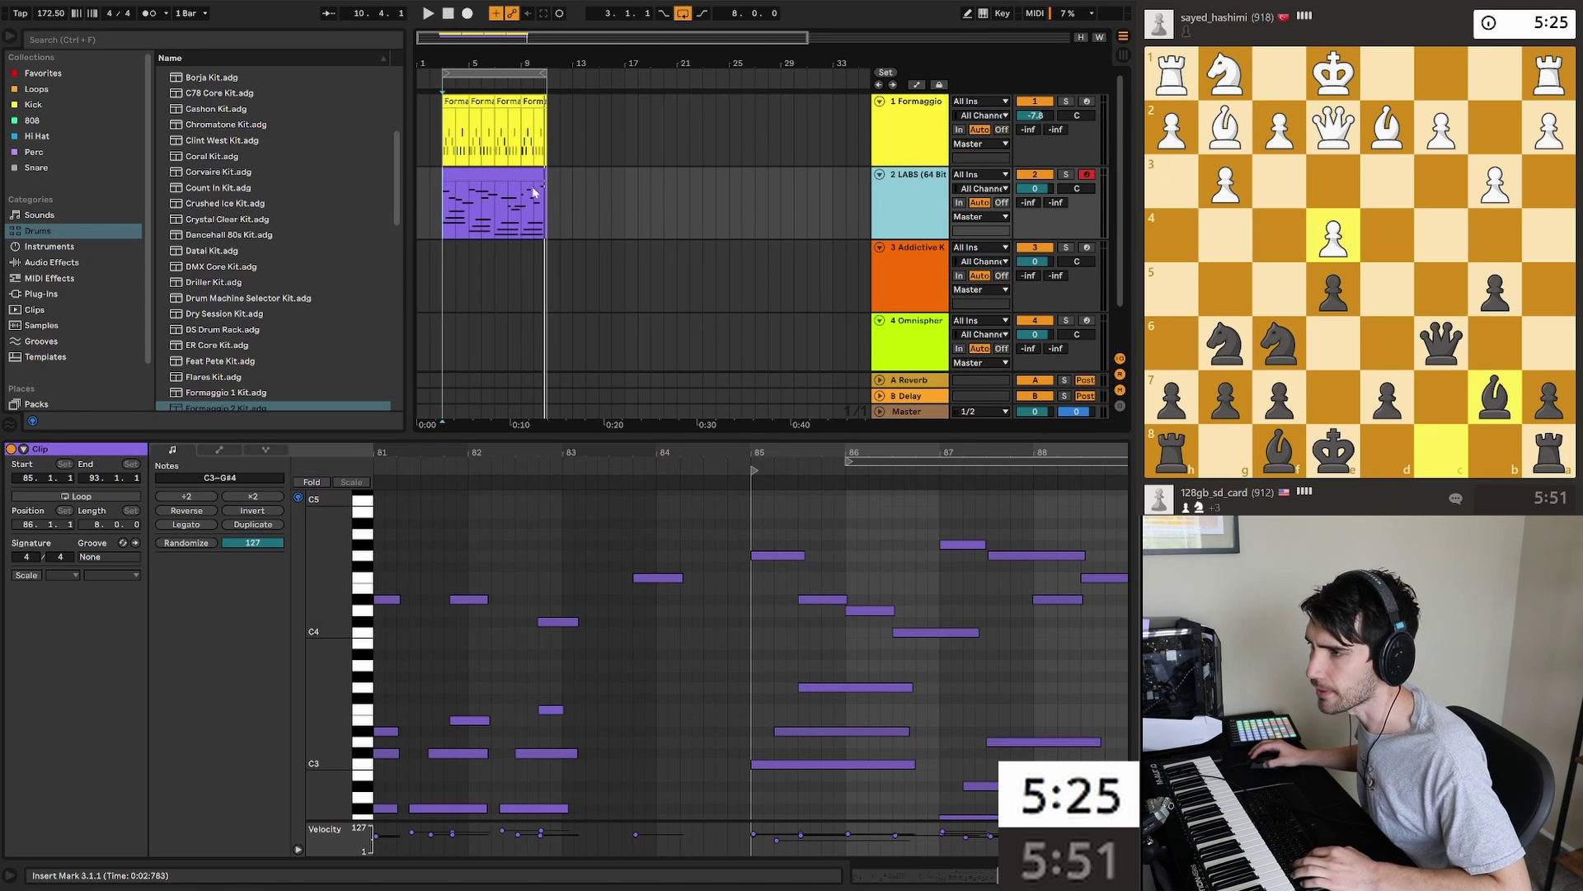
{"action": "key", "text": "ctrl+d"}
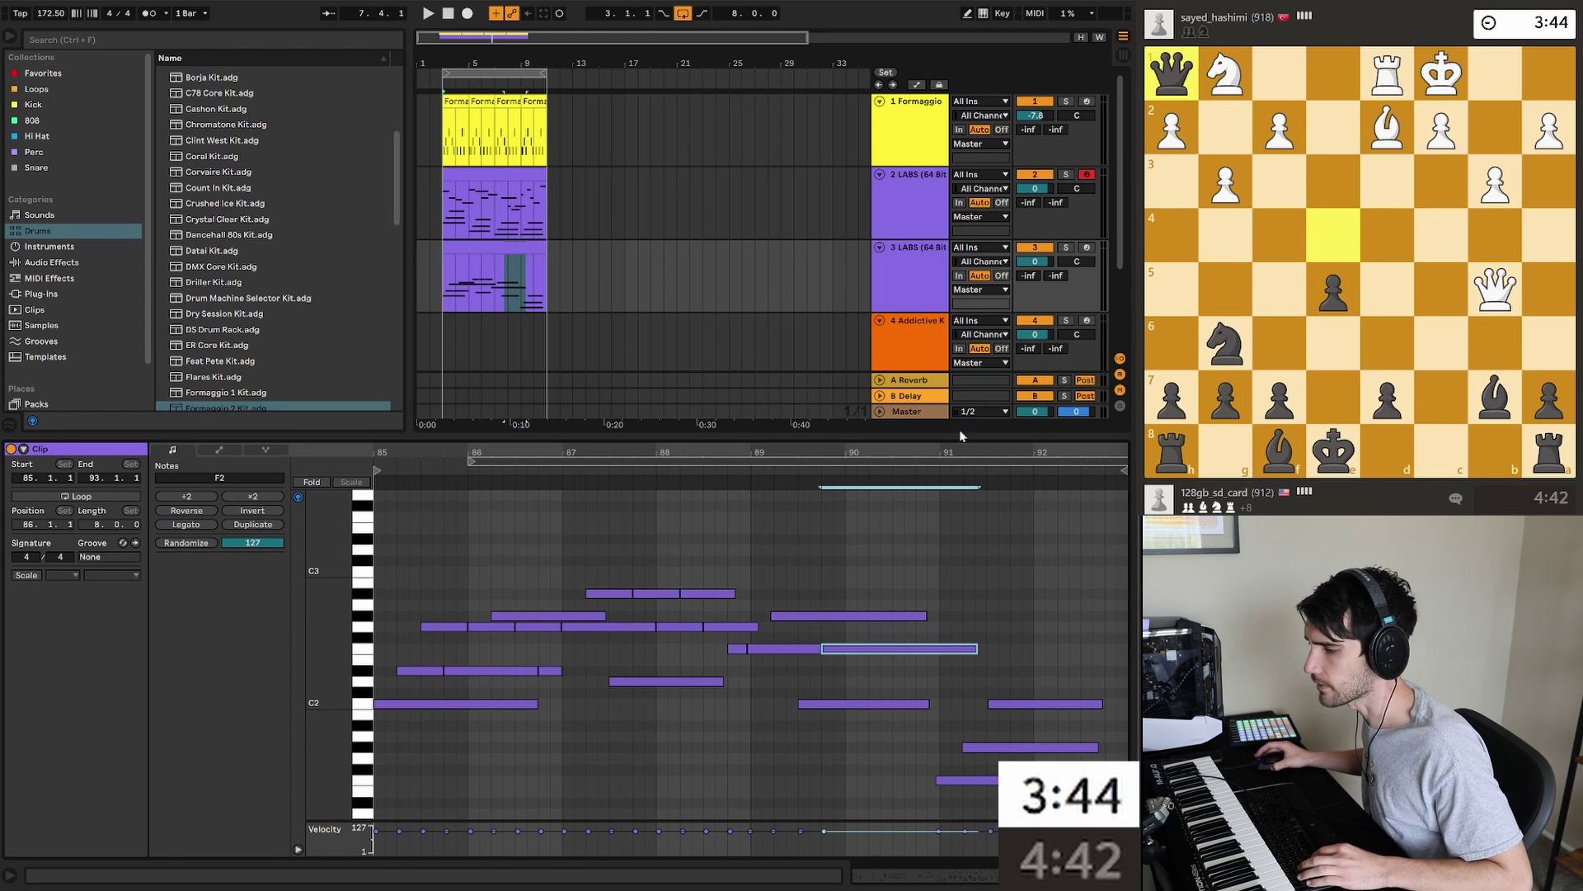
Step: Near bar 90, raise a note to G#2, delete the short G#2 and lengthen the remaining one to close the gap
{"action": "left_click_drag", "start_coordinate": [867, 648], "coordinate": [869, 616]}
{"action": "key", "text": "Delete"}
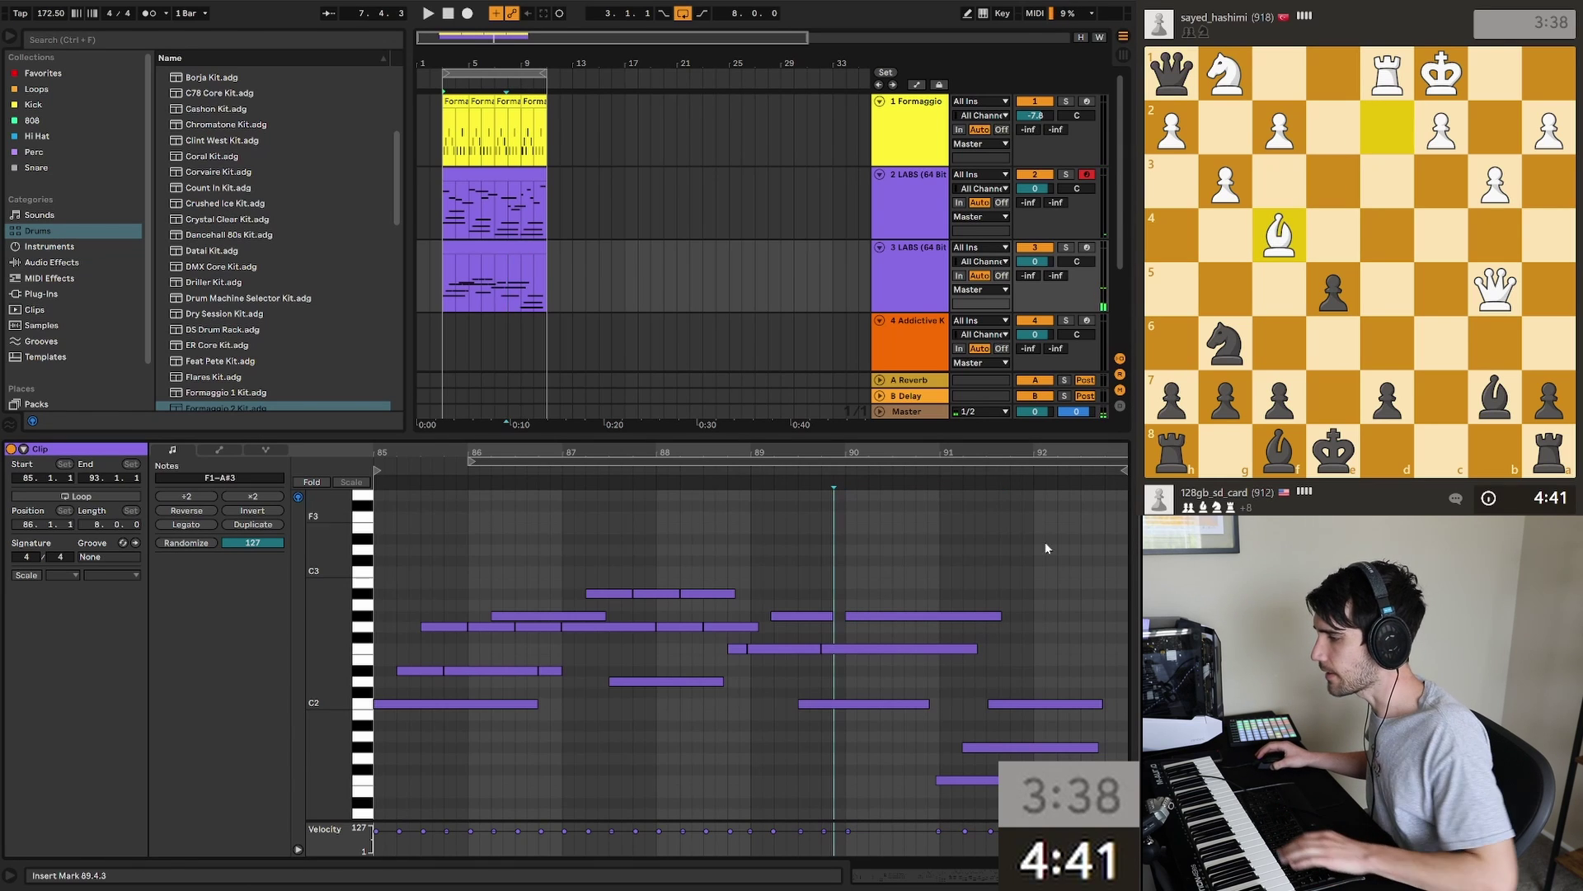
{"action": "left_click_drag", "start_coordinate": [837, 622], "coordinate": [940, 571]}
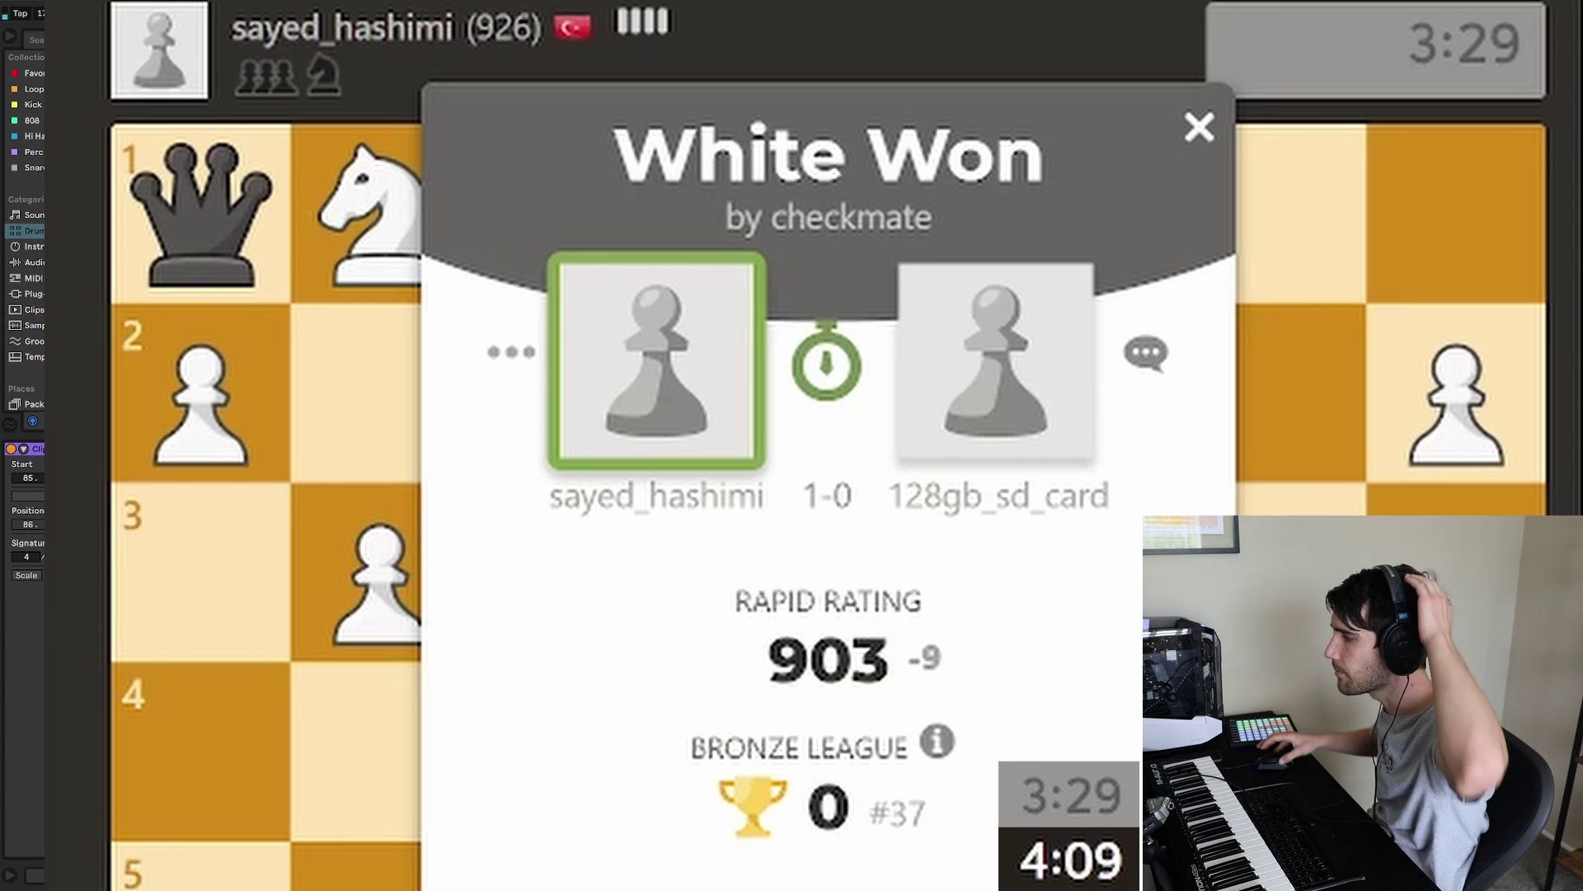
Step: Dismiss the chess result popup and start a New Live Set, discarding the current beat
{"action": "left_click", "coordinate": [1201, 131]}
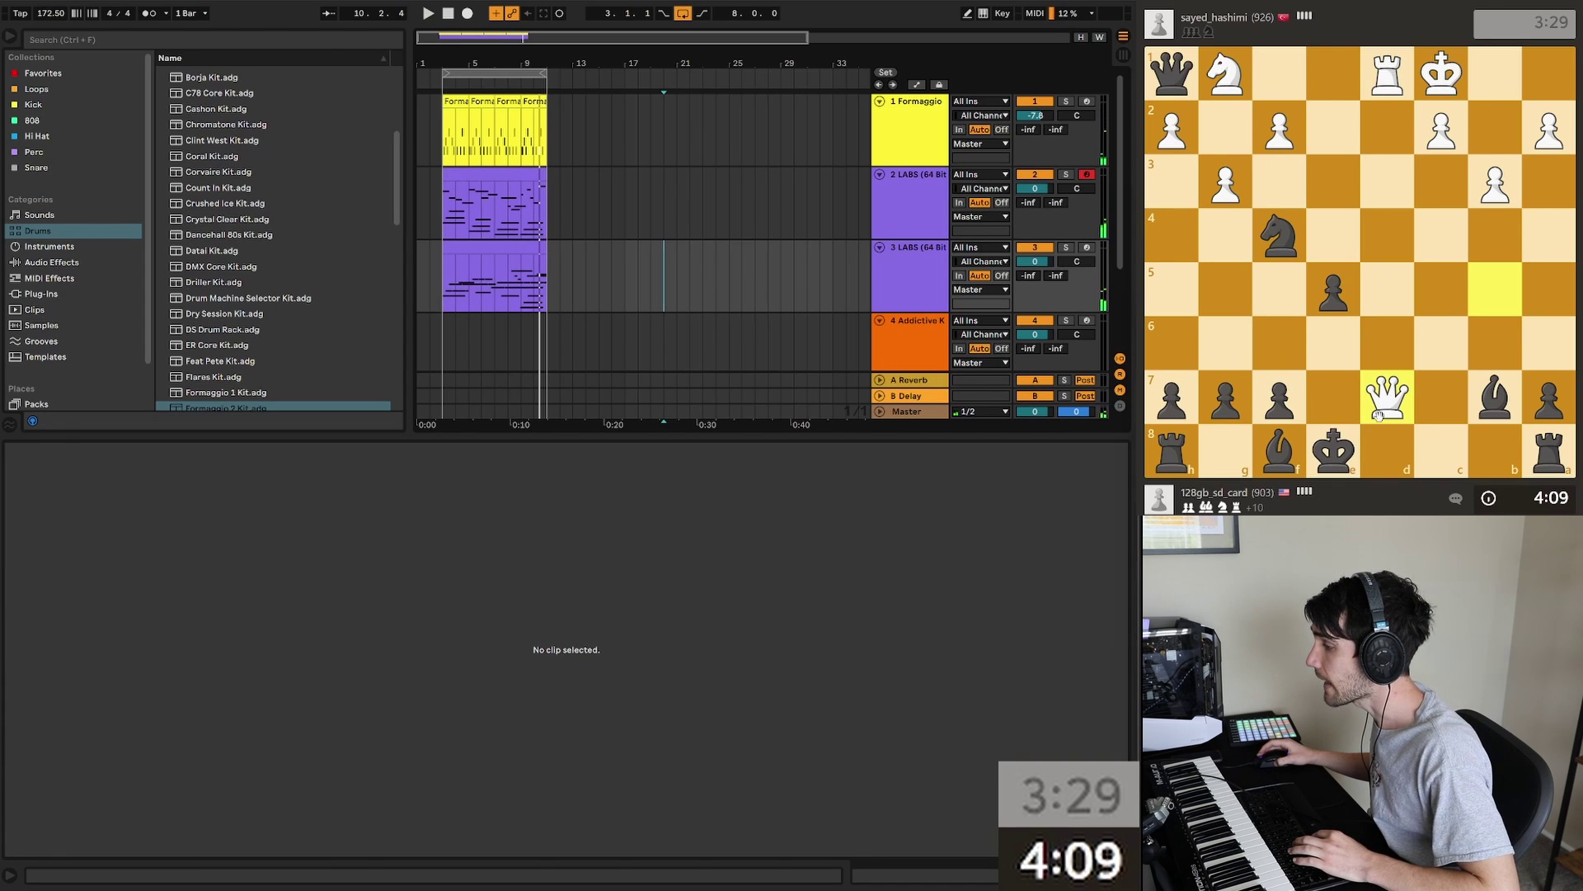
{"action": "left_click", "coordinate": [1322, 422]}
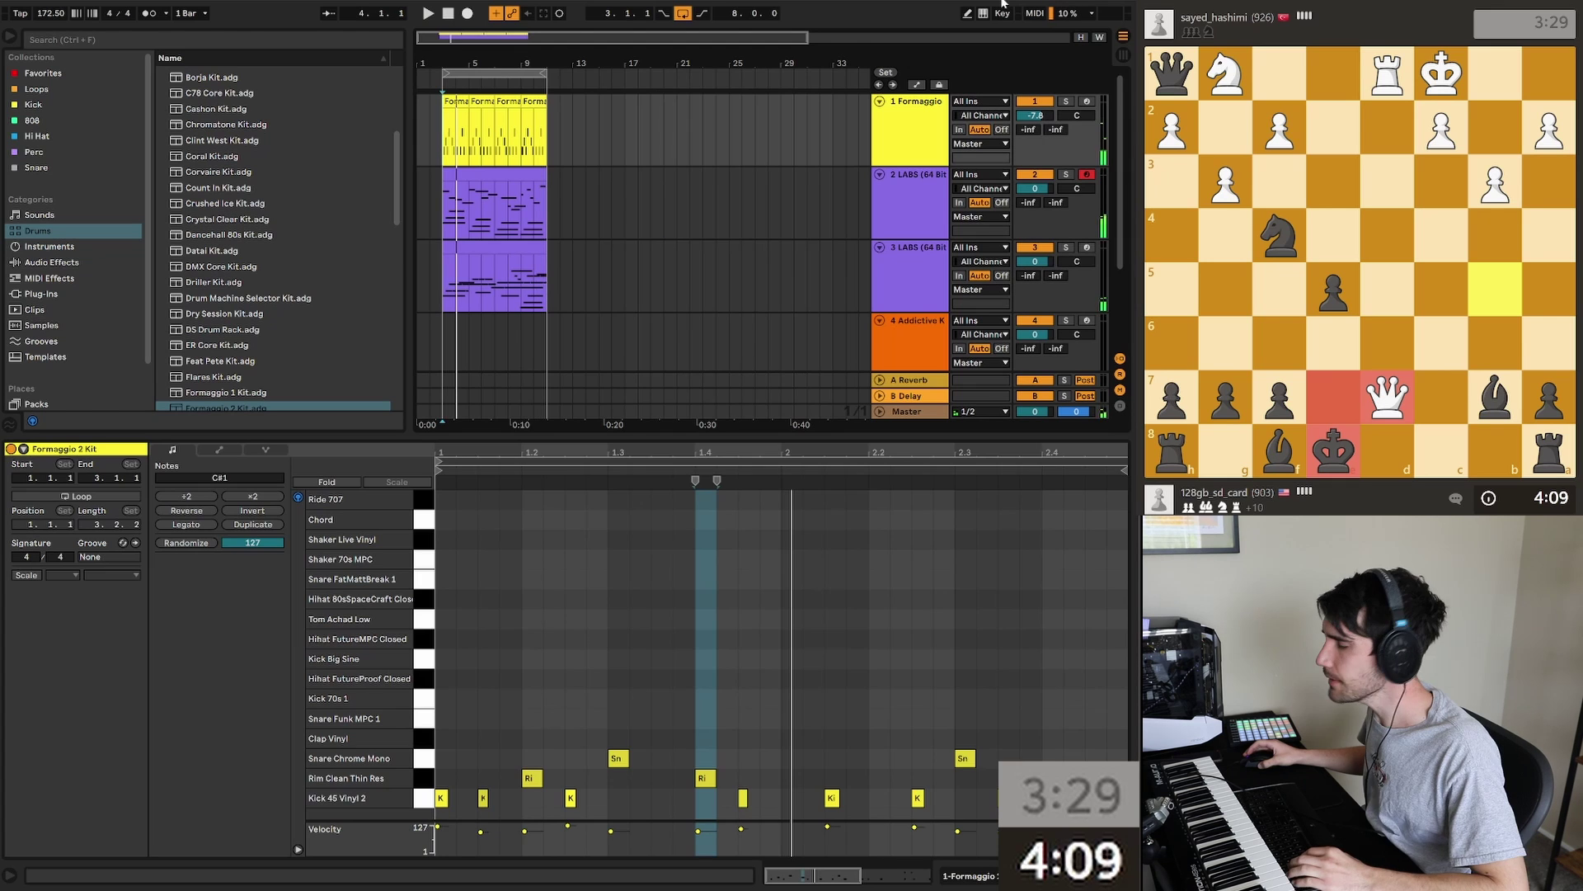
{"action": "left_click", "coordinate": [10, 6]}
{"action": "left_click", "coordinate": [50, 24]}
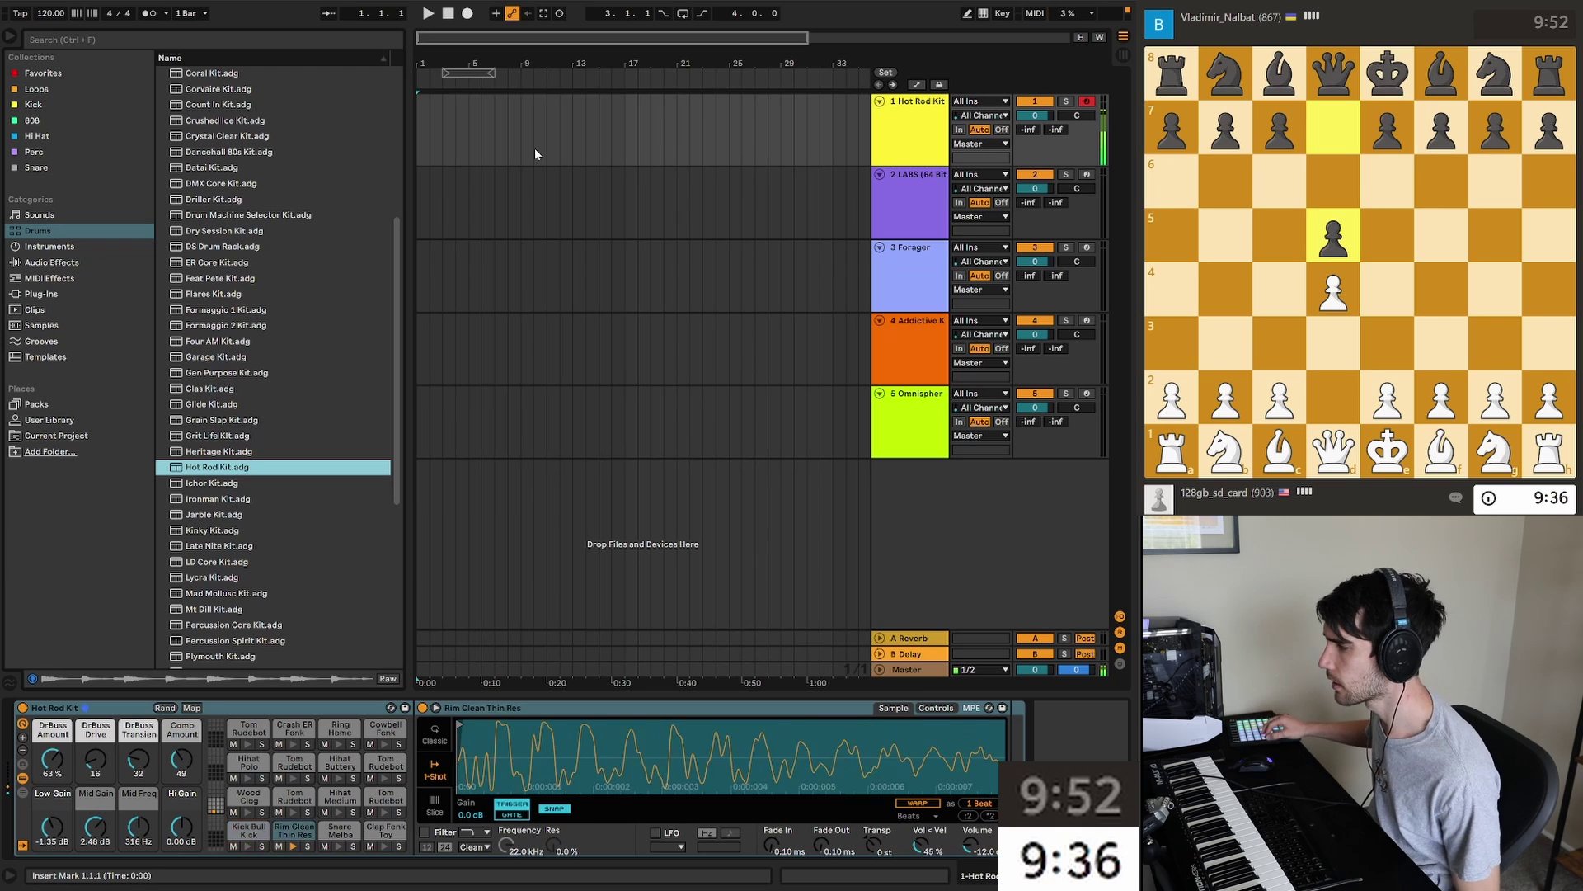
Step: Load the Heritage Kit, keep only the first kick, duplicate the shaker run twice and play the beat
{"action": "double_click", "coordinate": [234, 453]}
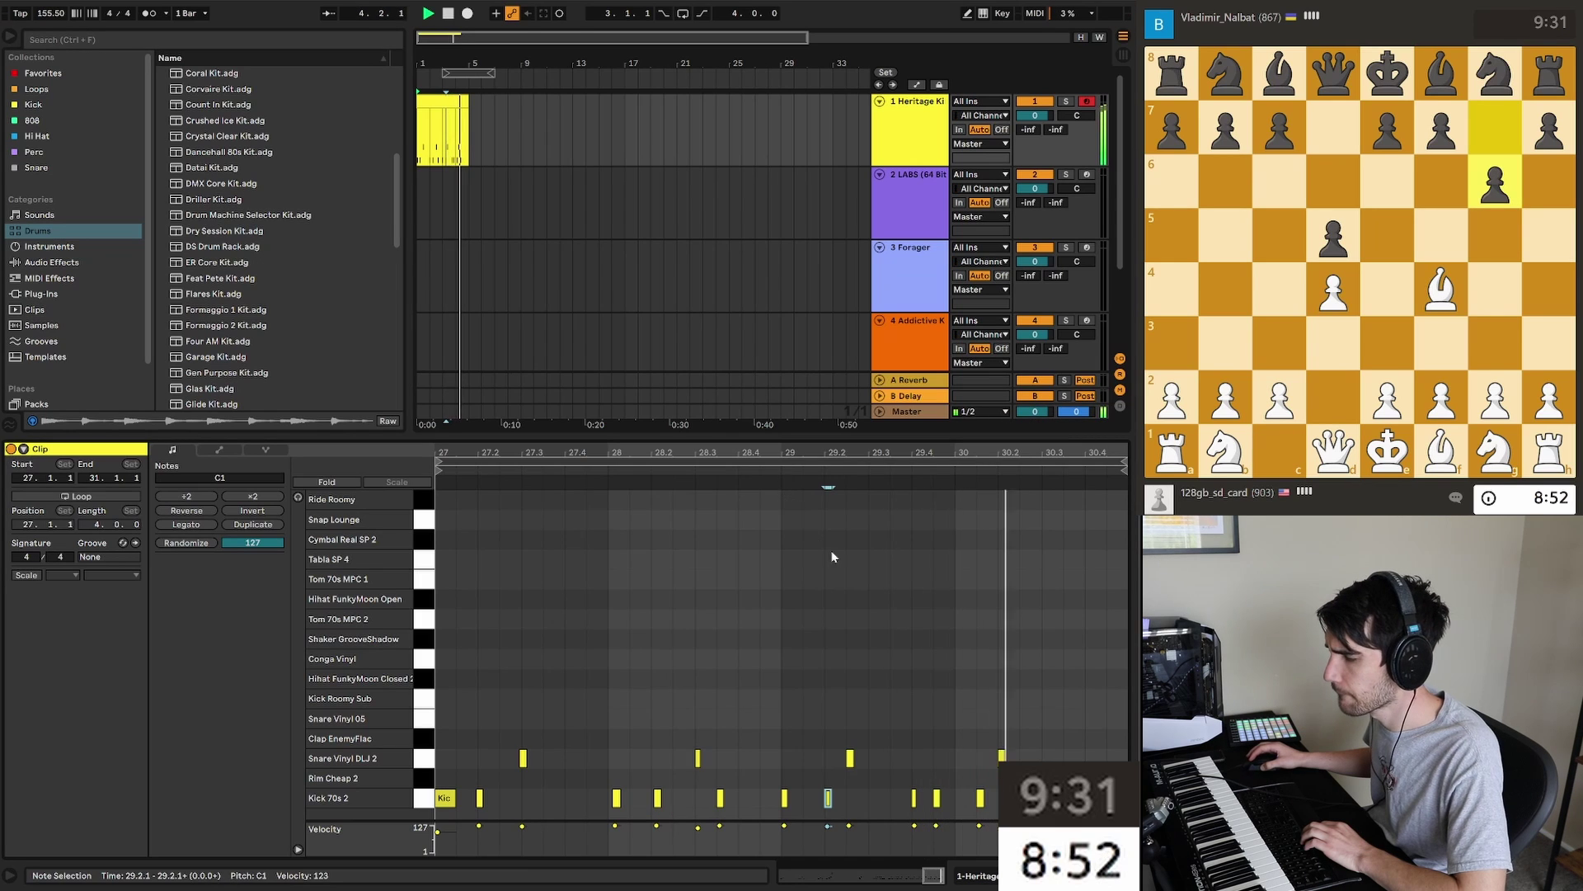
{"action": "key", "text": "ctrl+z"}
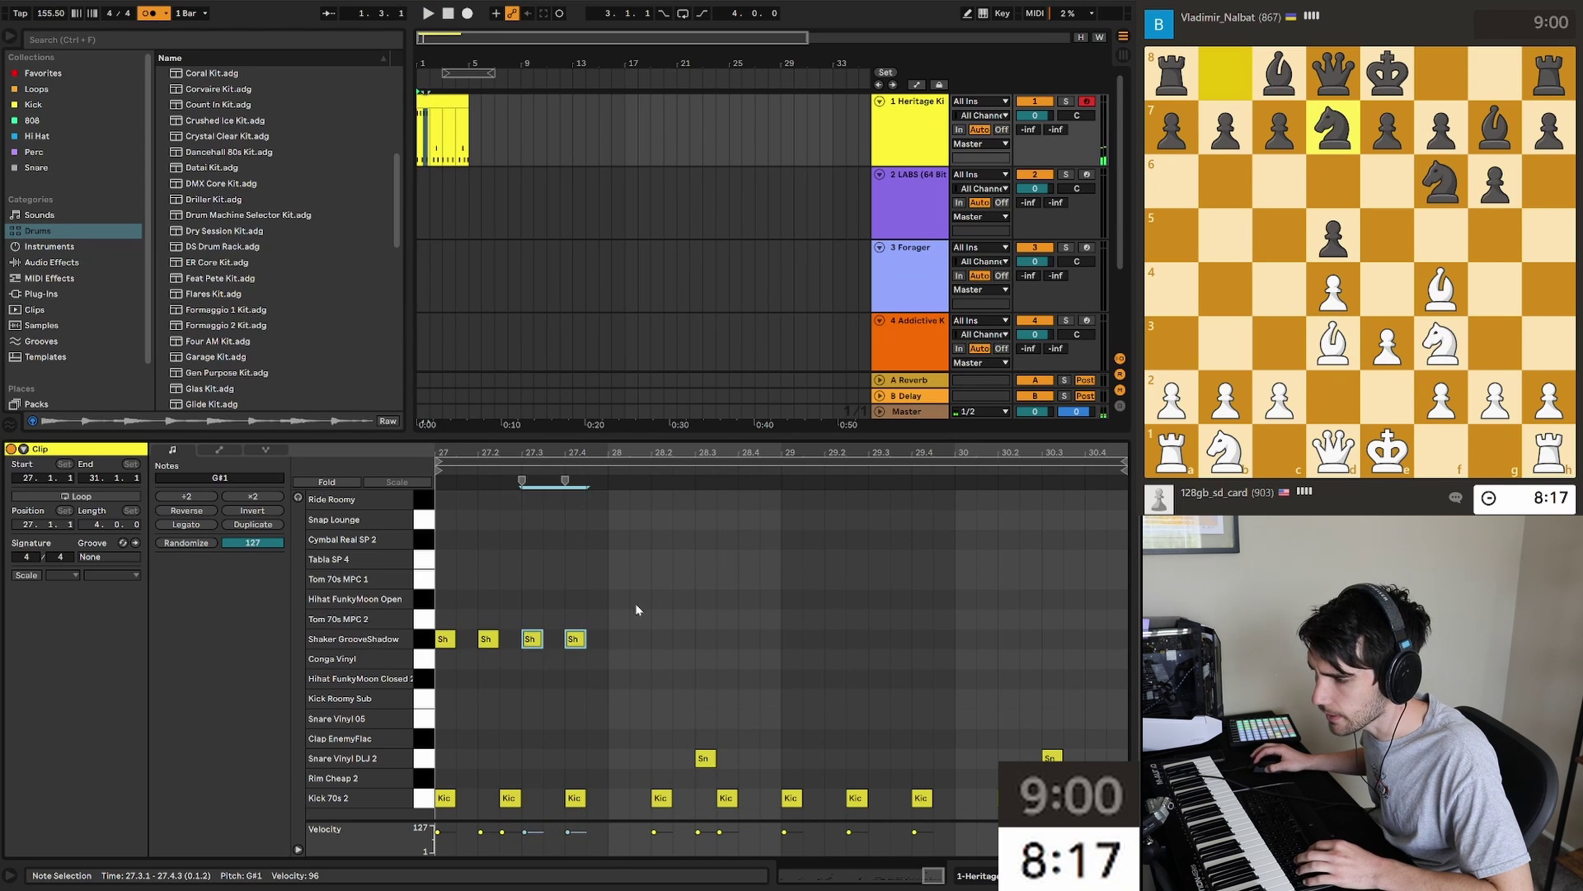
{"action": "left_click", "coordinate": [495, 642]}
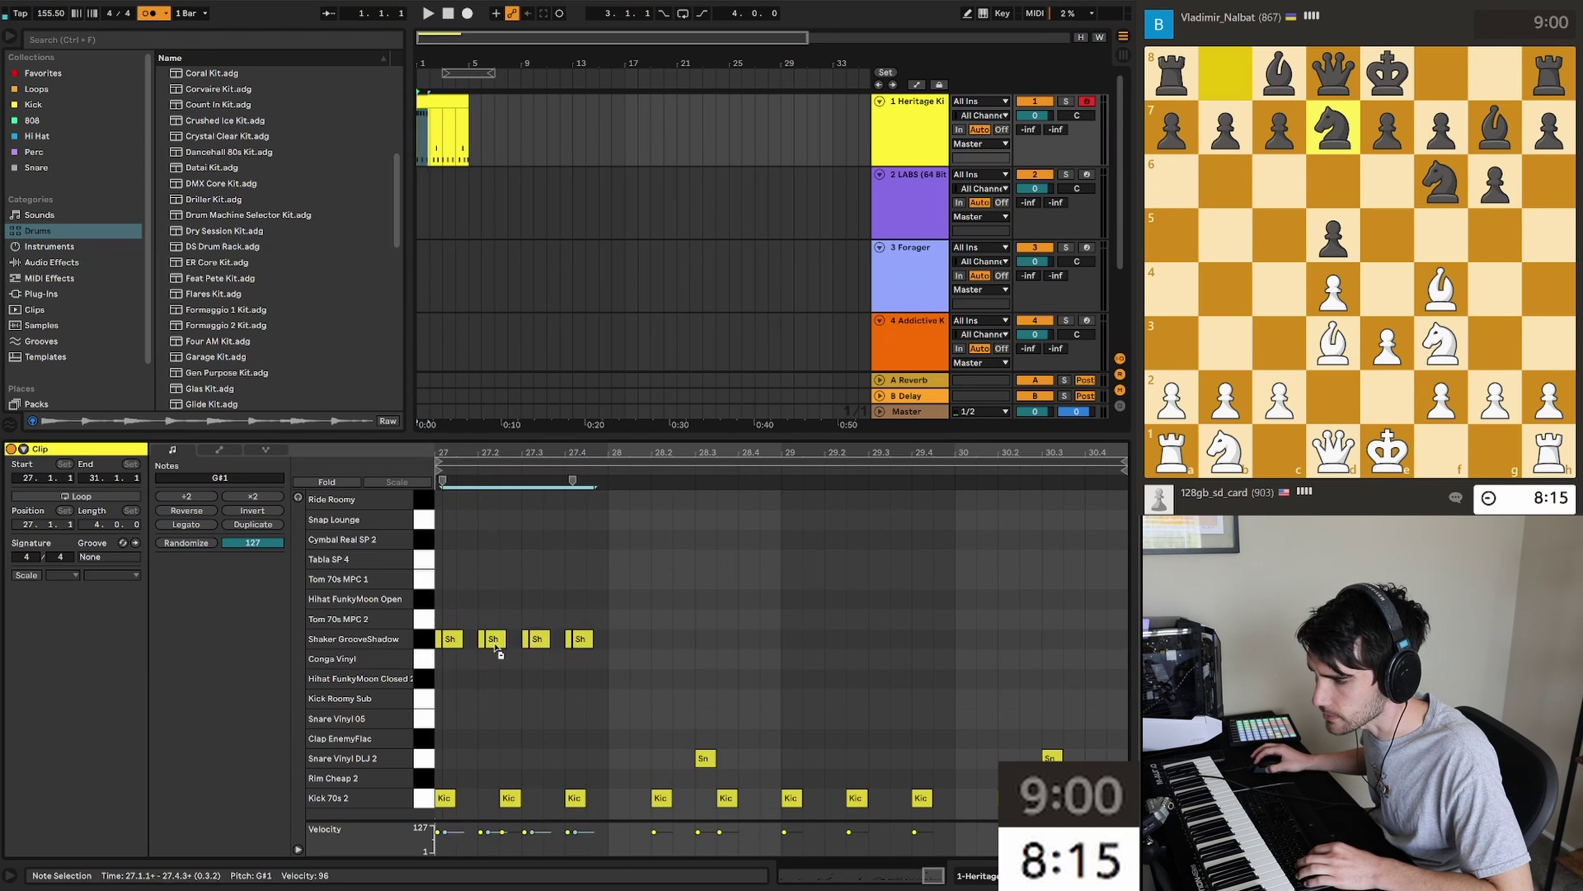
{"action": "key", "text": "ctrl+d"}
{"action": "left_click_drag", "start_coordinate": [820, 581], "coordinate": [391, 665]}
{"action": "key", "text": "ctrl+d"}
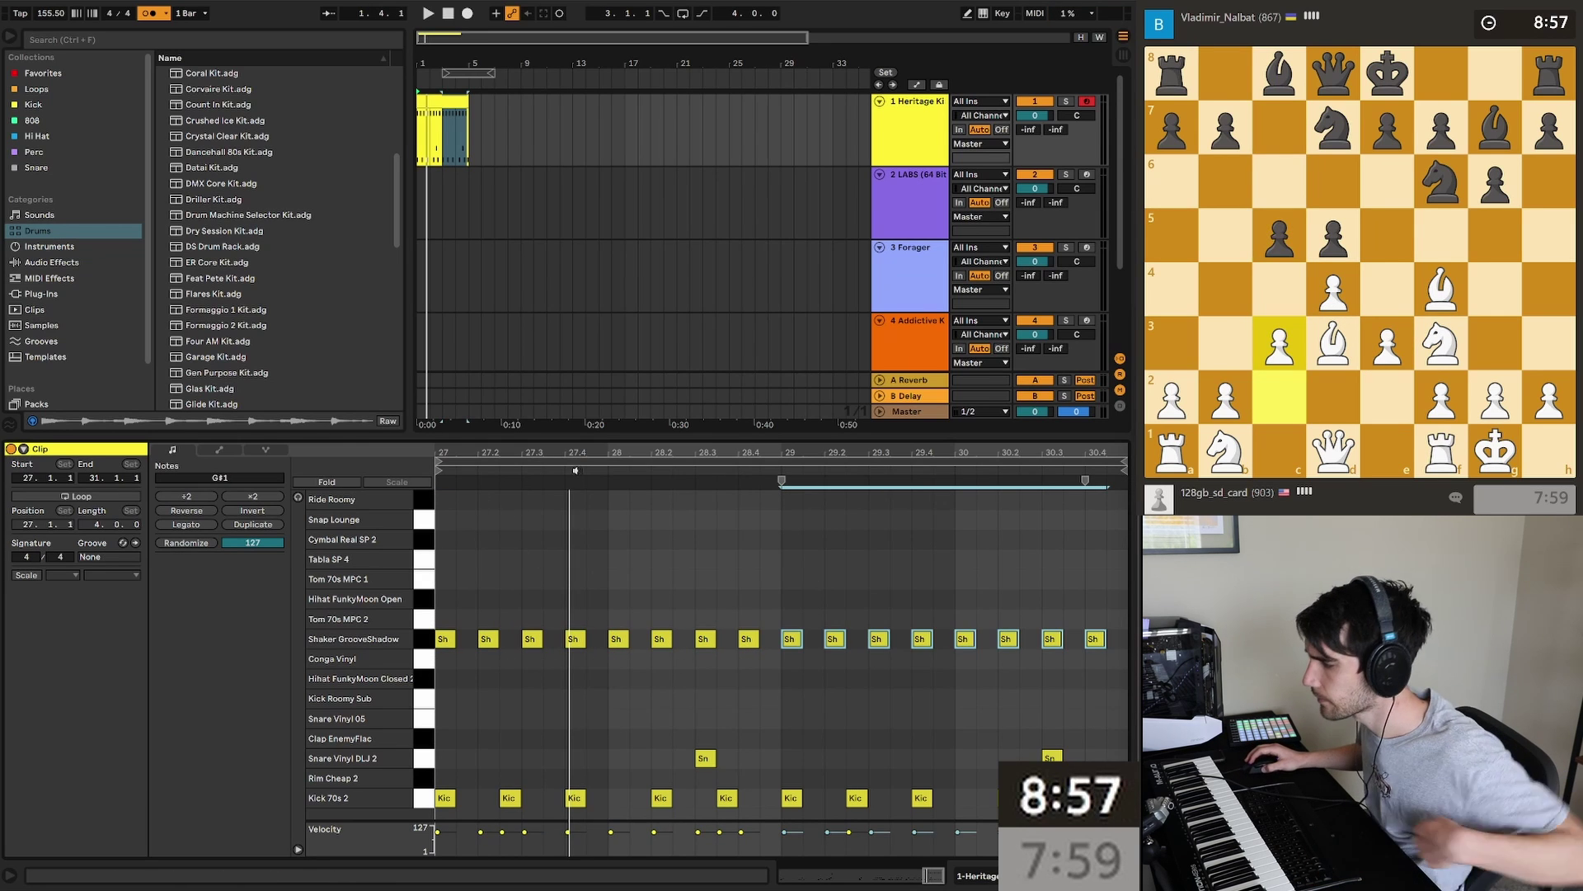
{"action": "key", "text": "space"}
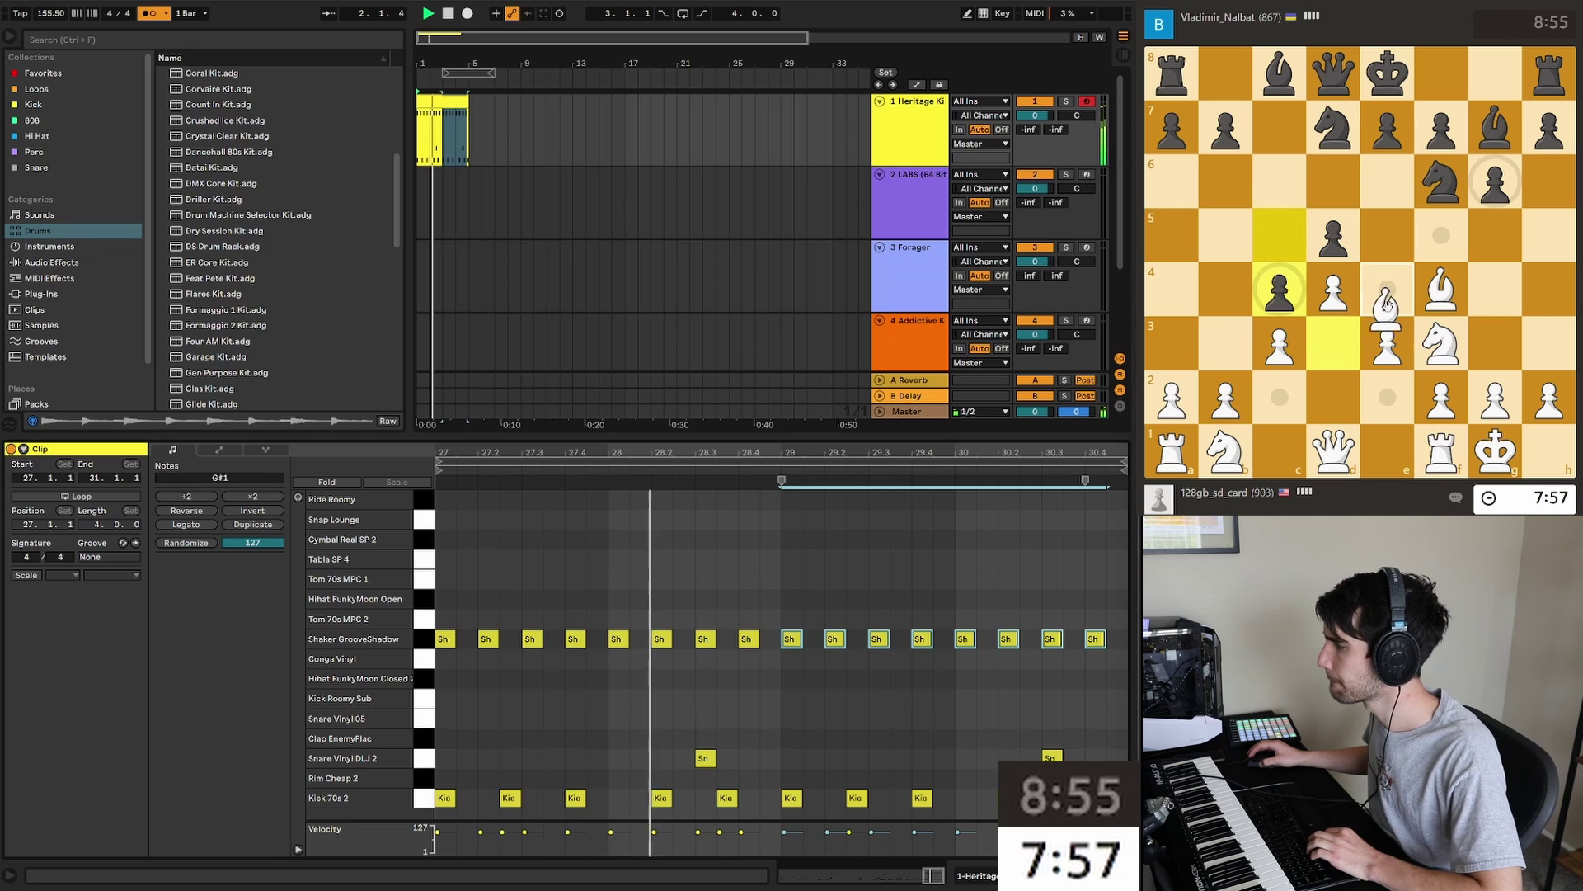
{"action": "left_click_drag", "start_coordinate": [1338, 350], "coordinate": [1284, 399]}
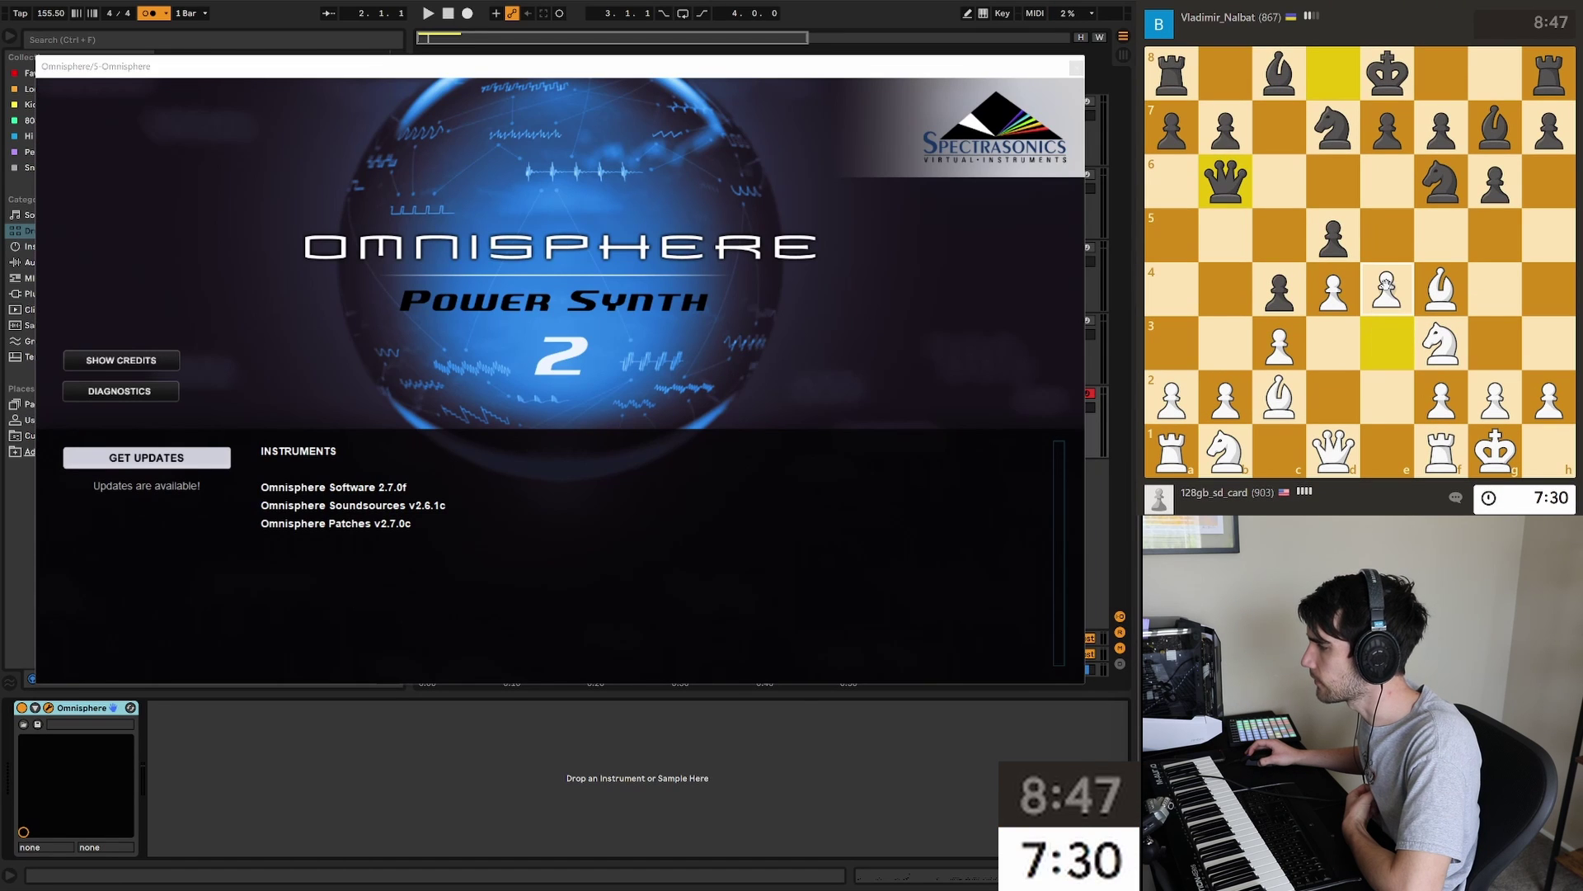
Step: Audition the Biting the Hand 1 patch in Omnisphere's browser between chess moves (e4, Nd2)
{"action": "left_click_drag", "start_coordinate": [1388, 344], "coordinate": [1387, 291]}
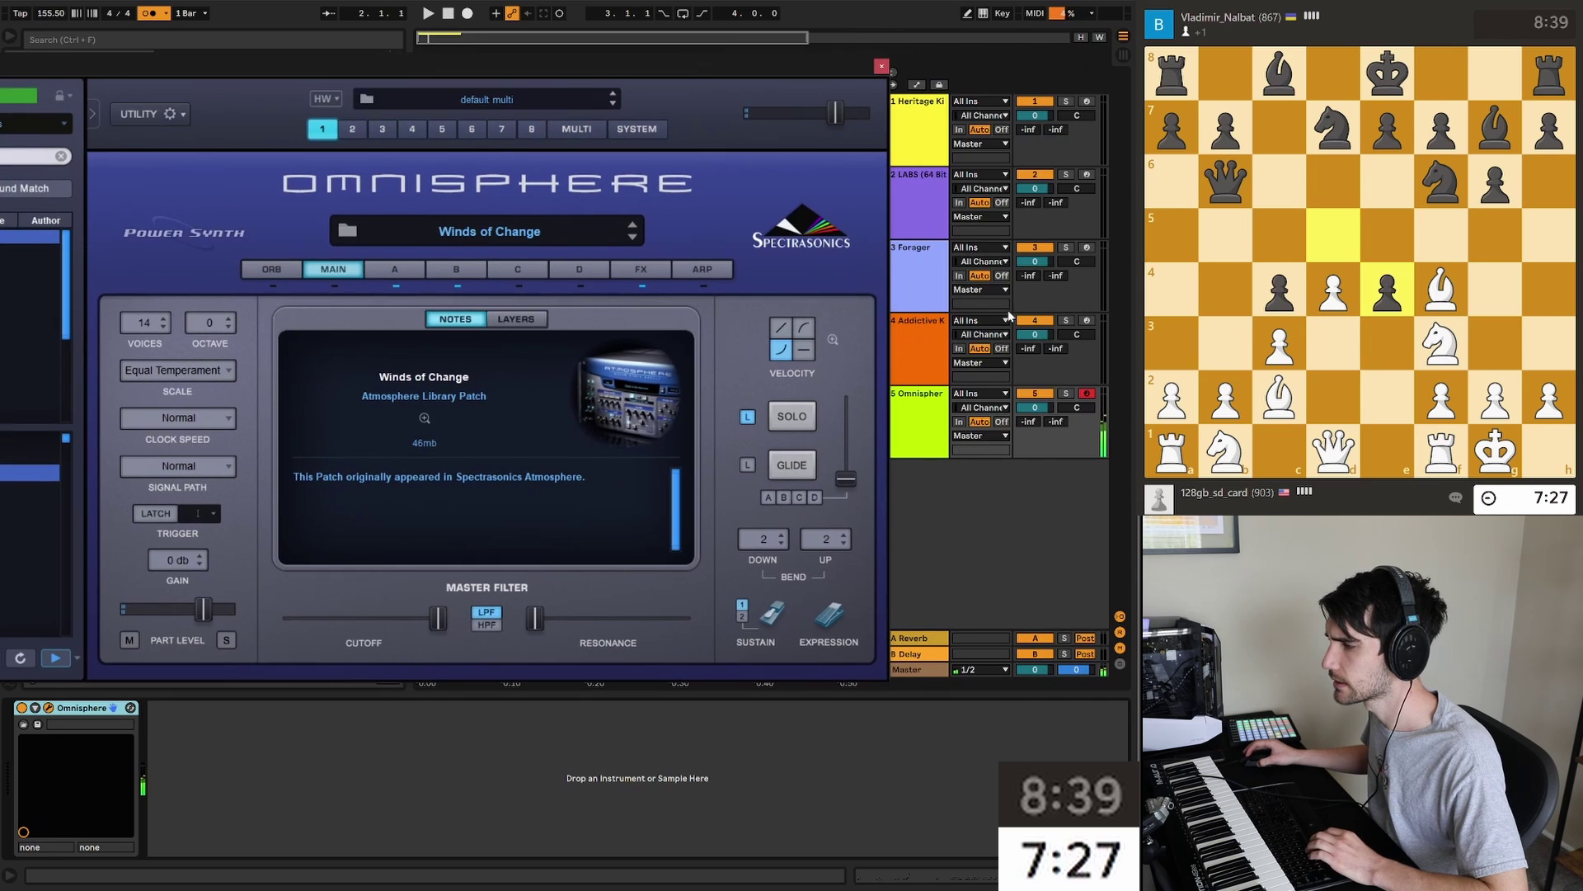
{"action": "left_click_drag", "start_coordinate": [1442, 344], "coordinate": [1333, 396]}
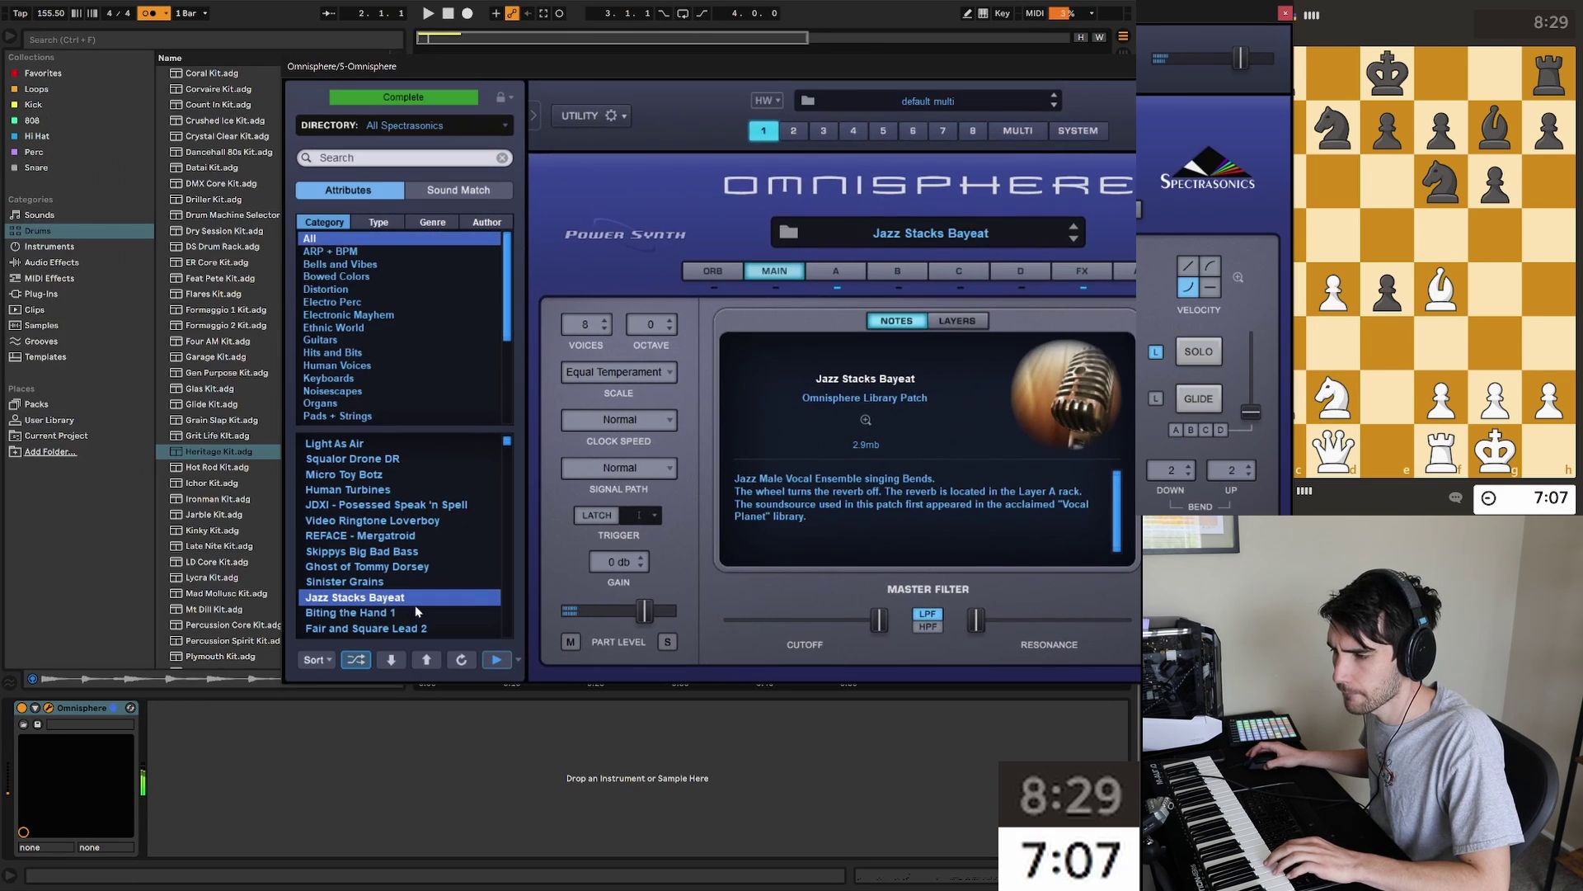
{"action": "left_click", "coordinate": [371, 612]}
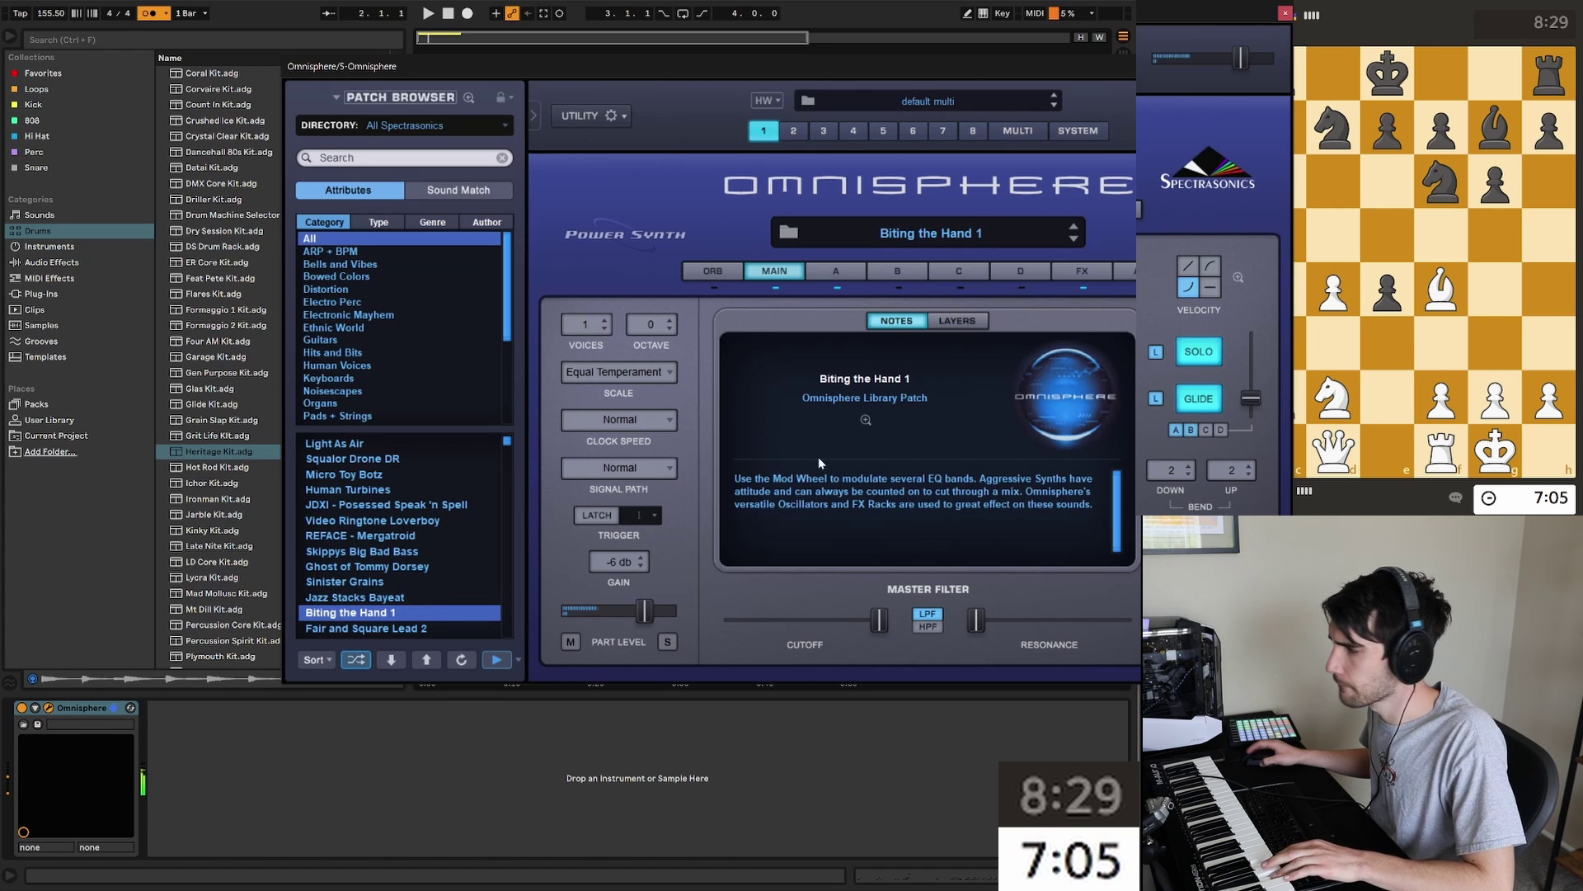
{"action": "left_click", "coordinate": [1336, 400]}
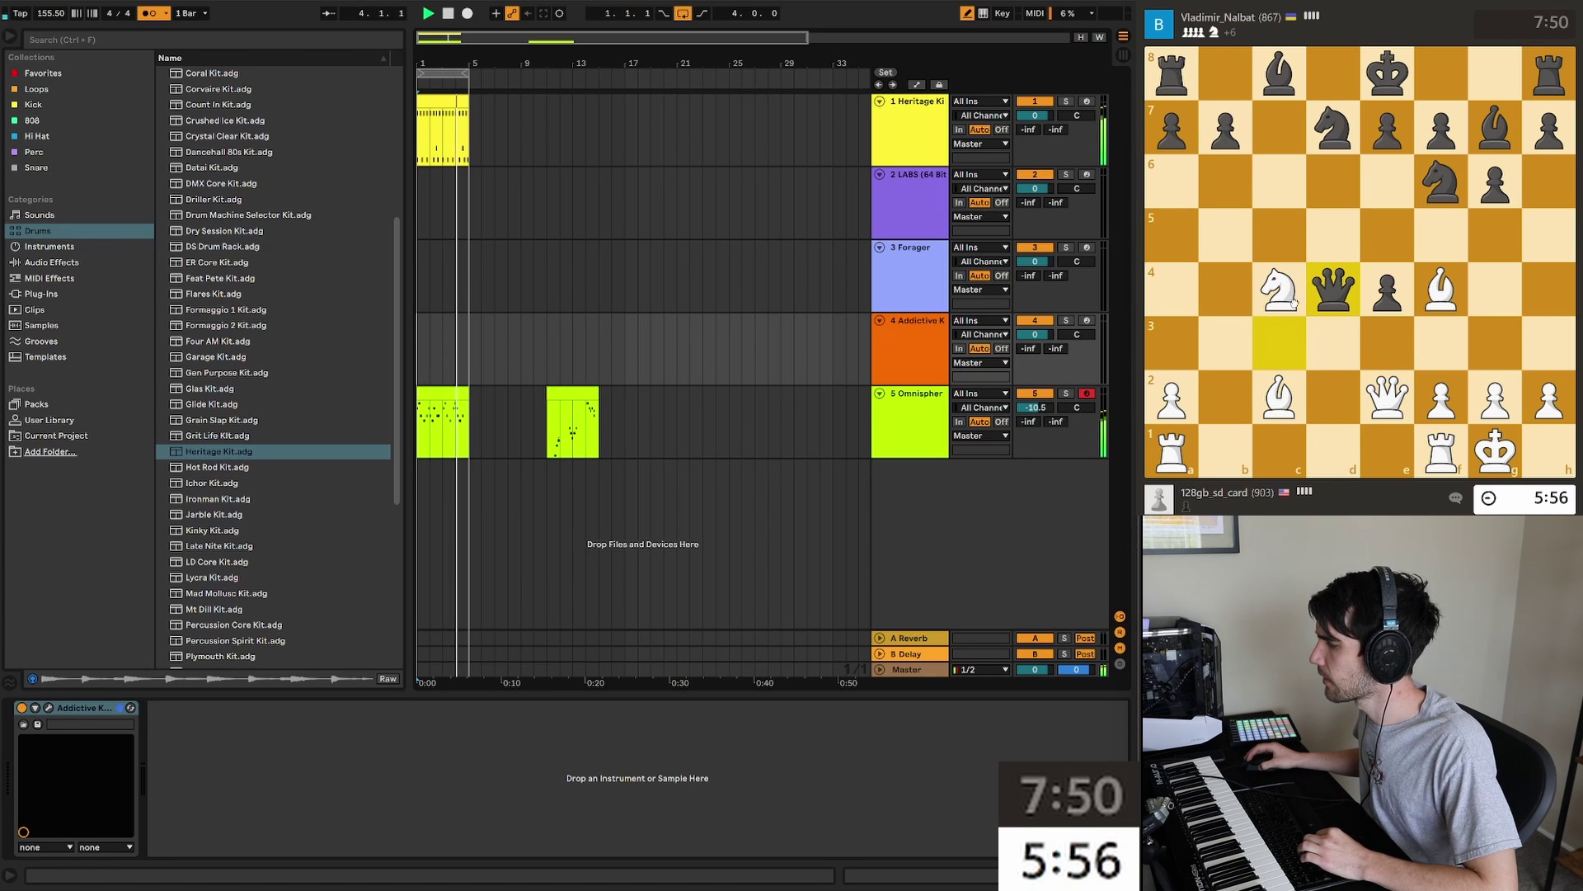
Step: Clear every note from the first Omnisphere clip and stop playback
{"action": "left_click_drag", "start_coordinate": [1441, 452], "coordinate": [1334, 459]}
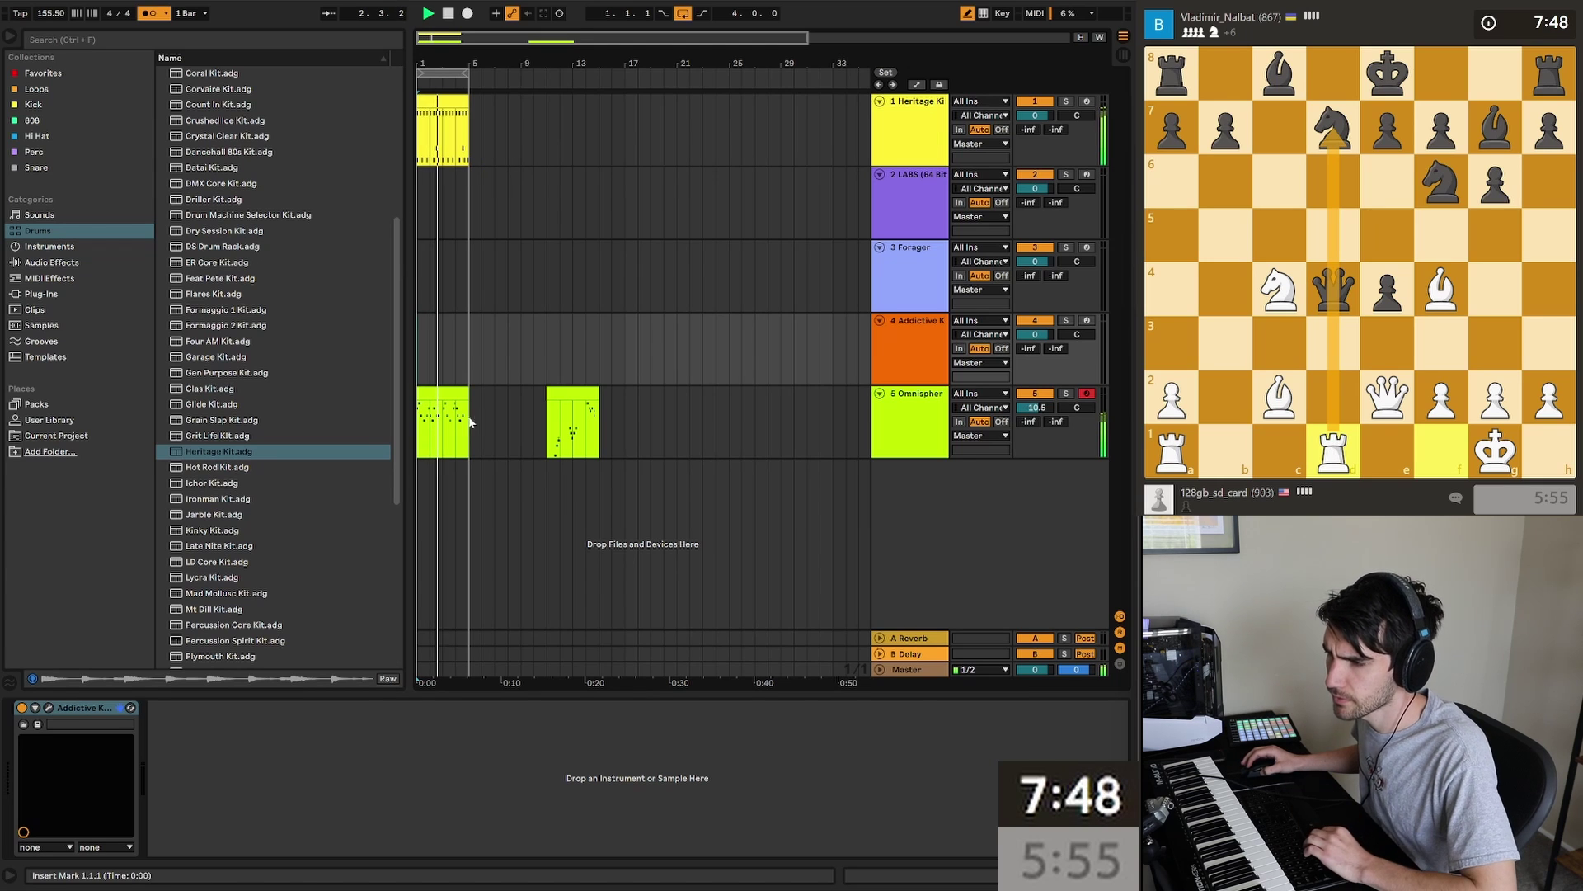
{"action": "double_click", "coordinate": [443, 421]}
{"action": "key", "text": "ctrl+a"}
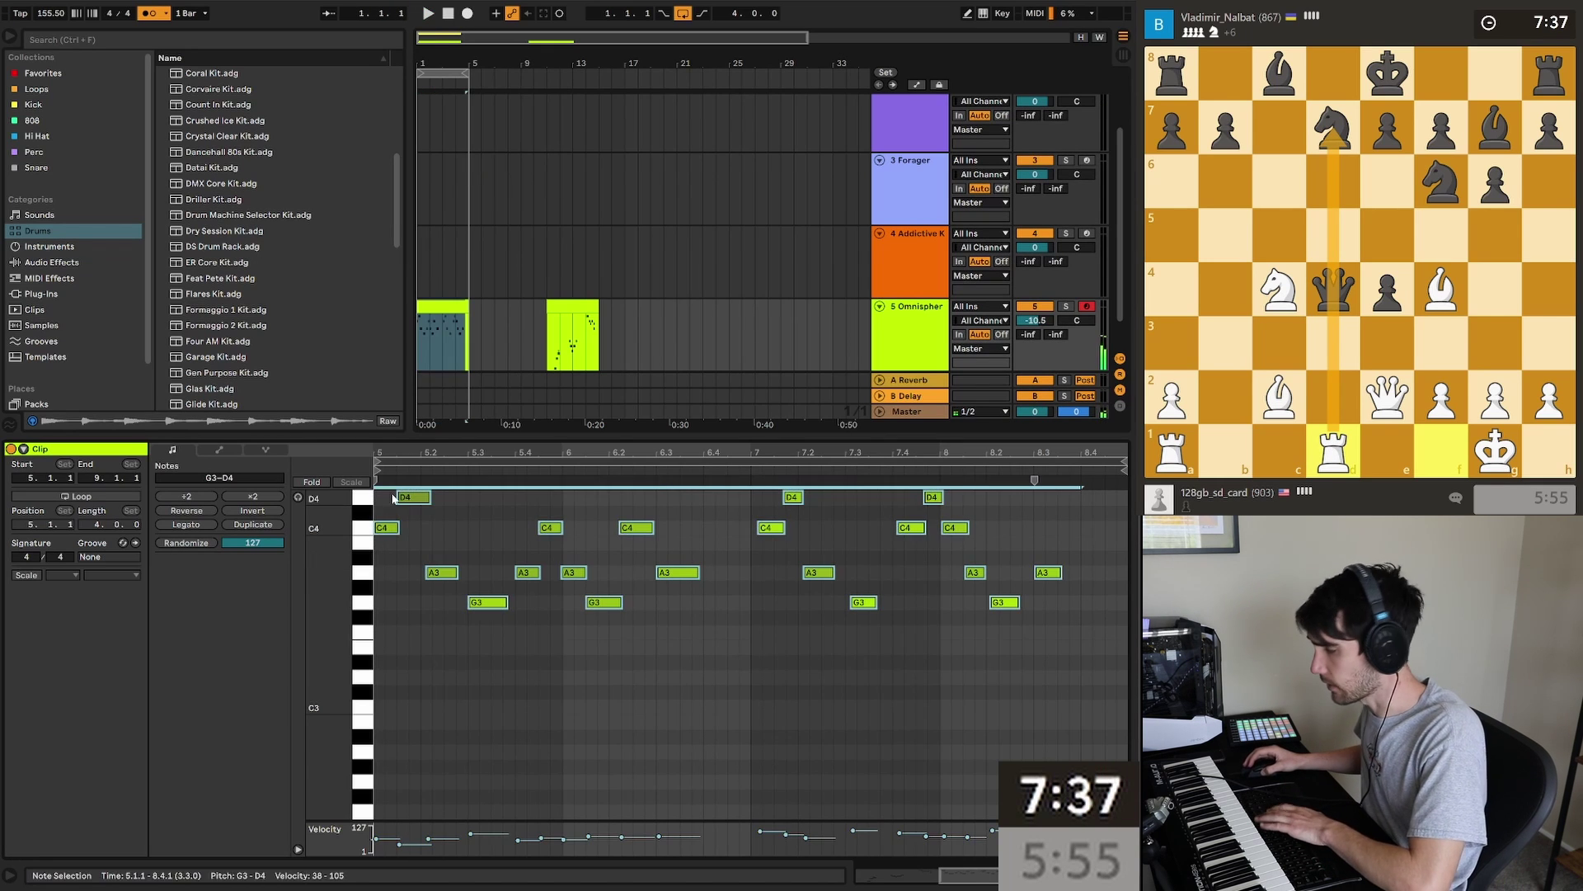
{"action": "key", "text": "Delete"}
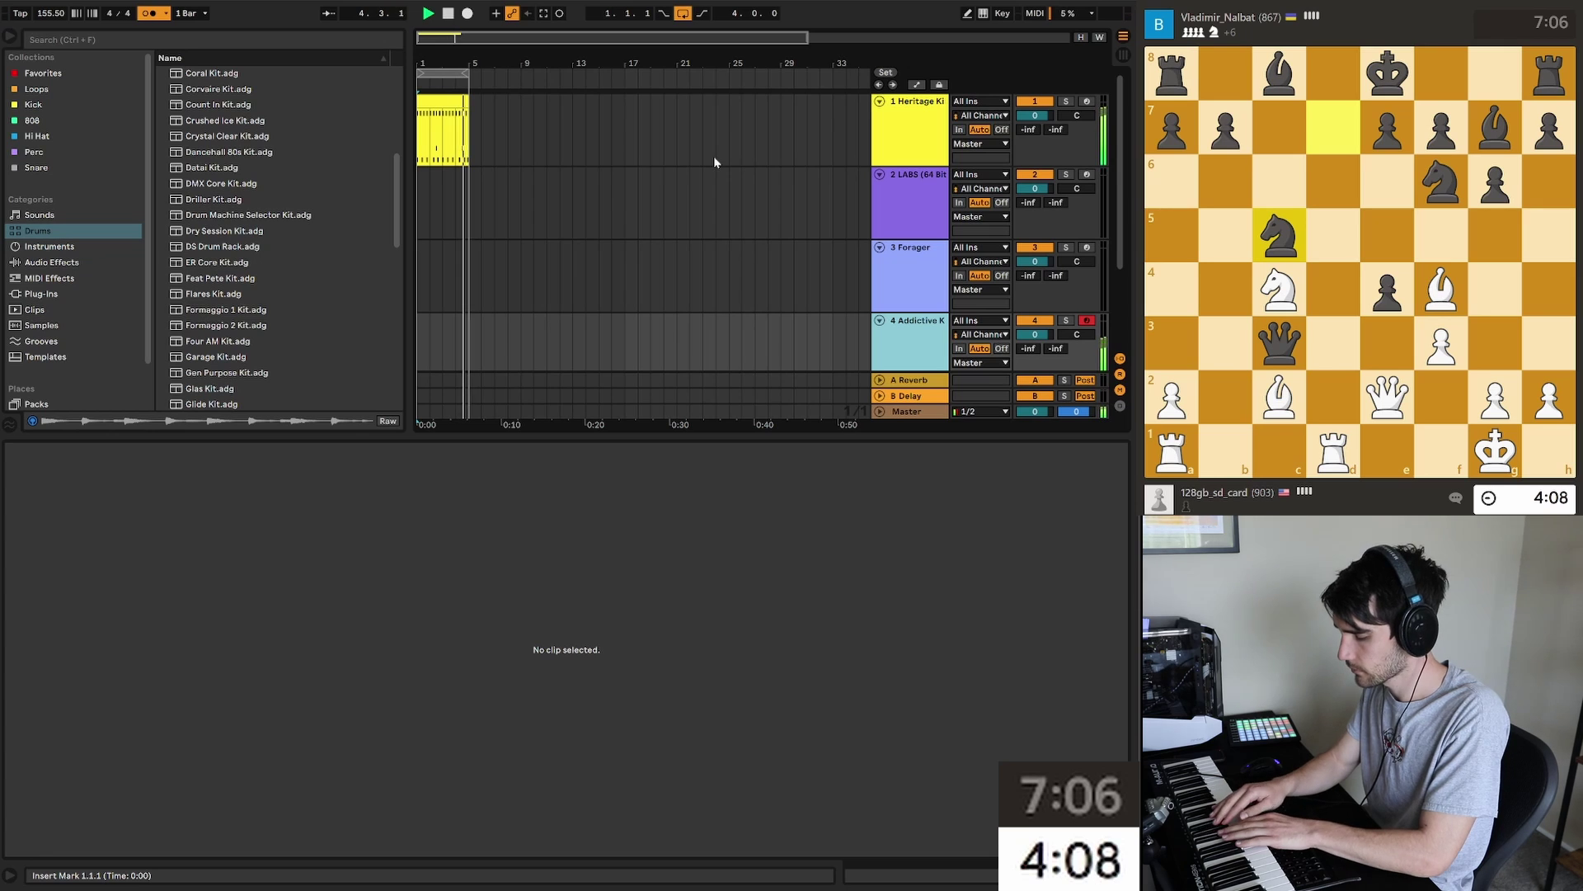
{"action": "key", "text": "space"}
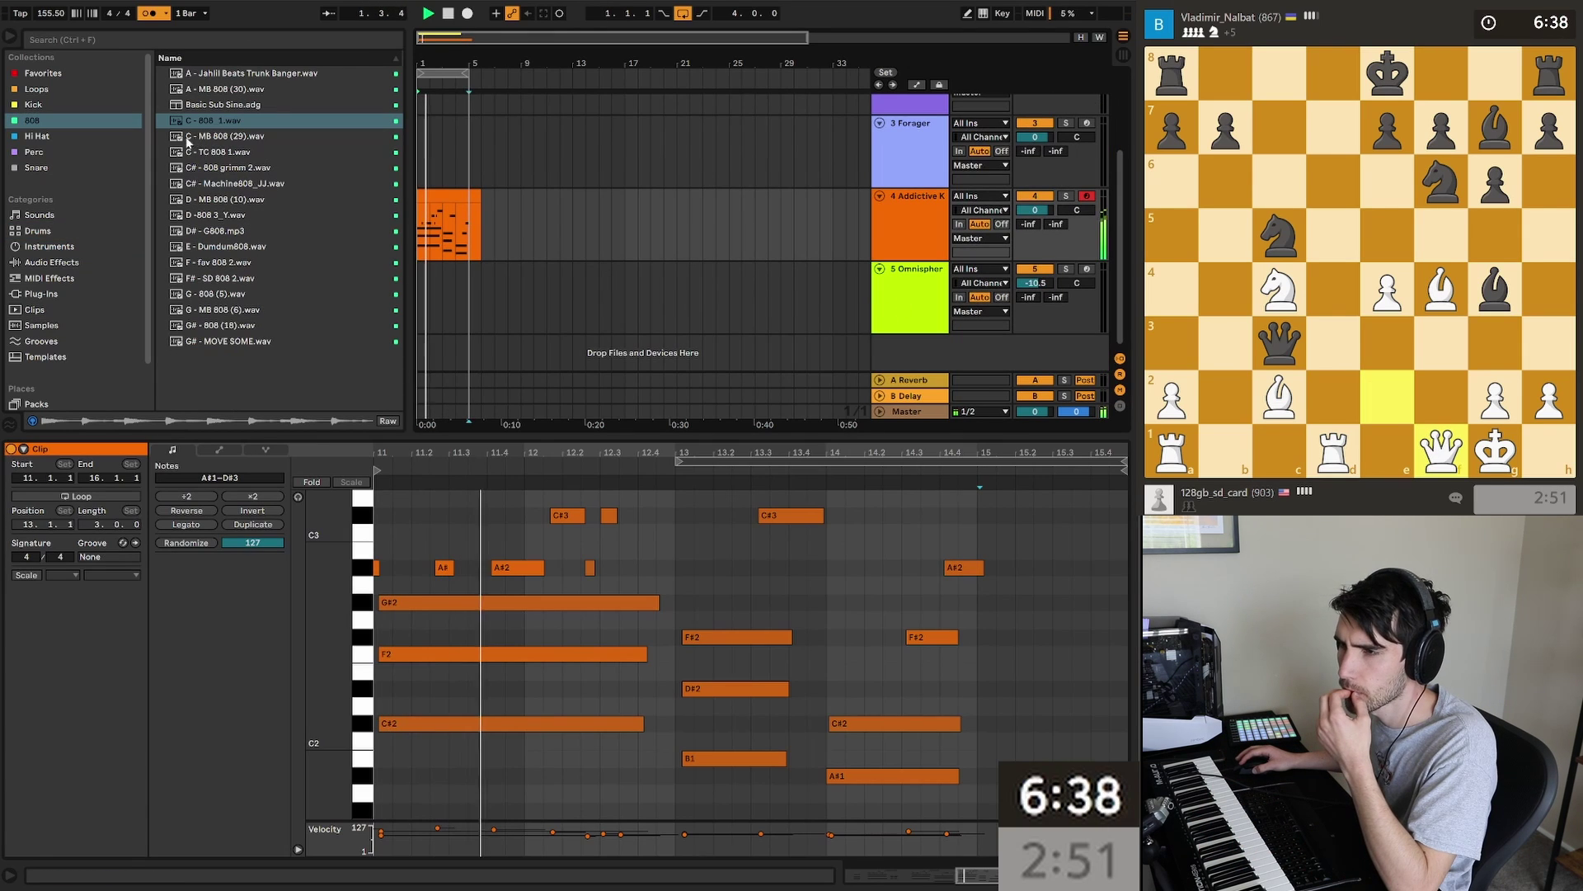
Step: Add the C# - 808 grimm 2.wav sample from the 808 folder as a new audio track 6
{"action": "key", "text": "Down"}
{"action": "key", "text": "Down"}
{"action": "key", "text": "Down"}
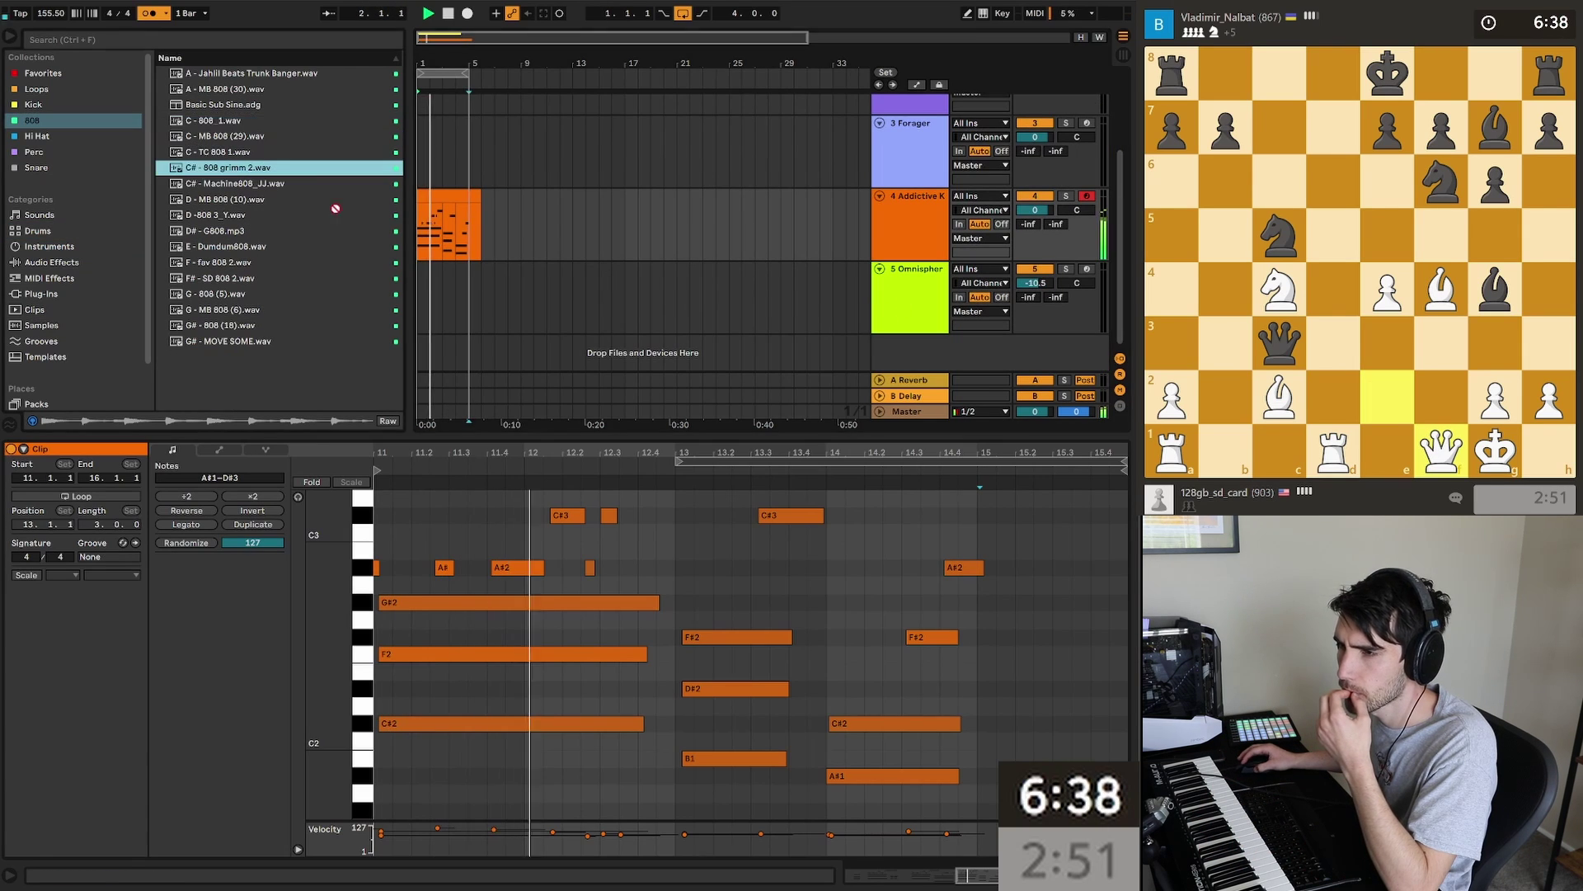
{"action": "left_click_drag", "start_coordinate": [334, 207], "coordinate": [428, 347]}
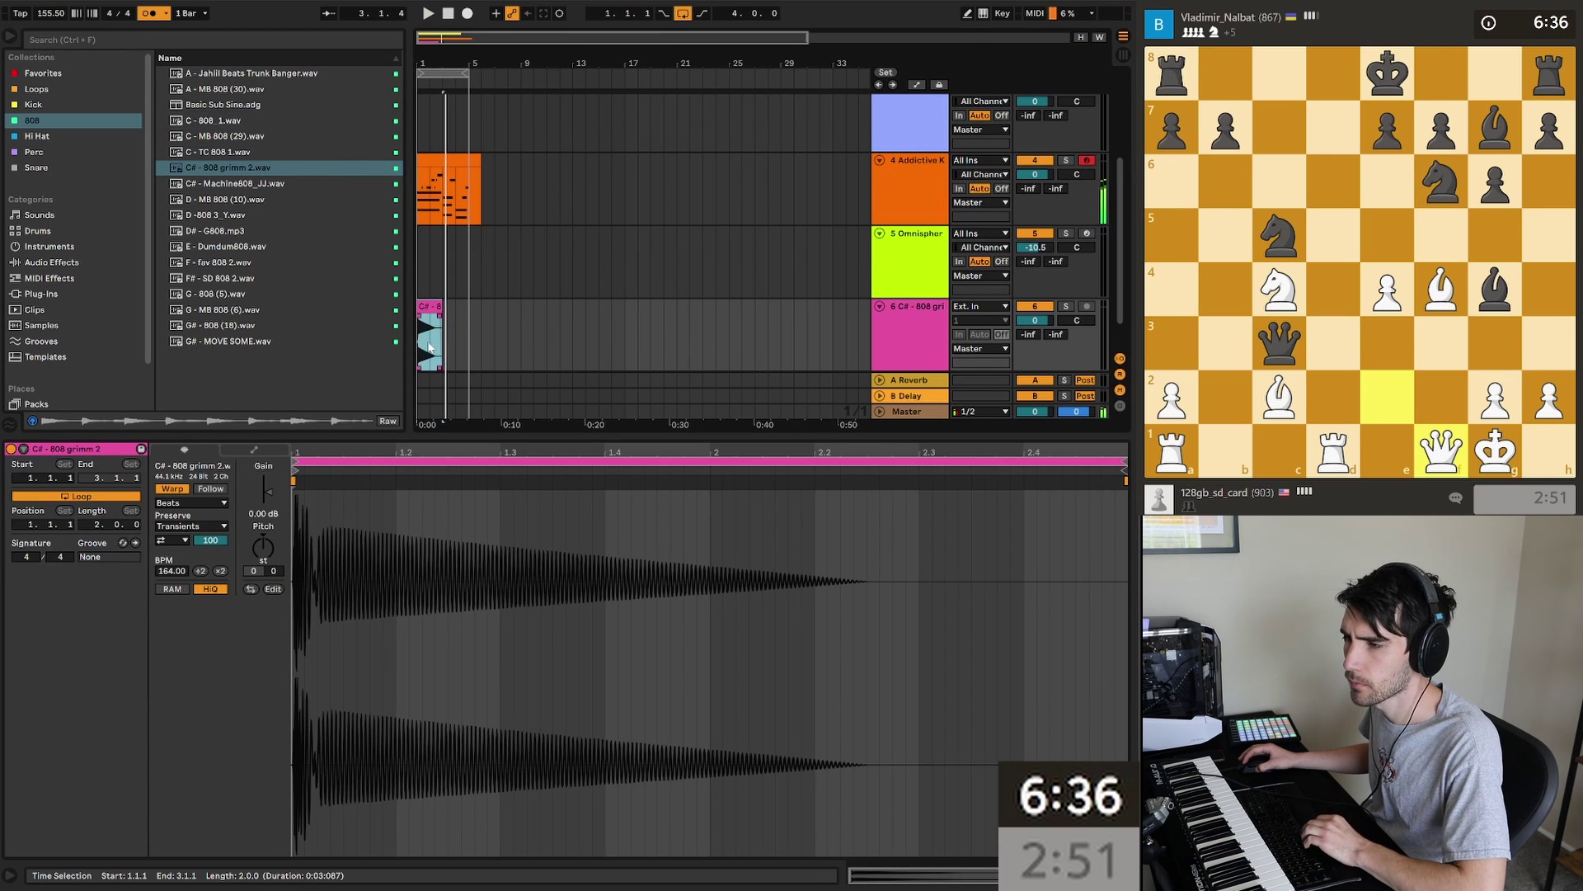
{"action": "key", "text": "ctrl+z"}
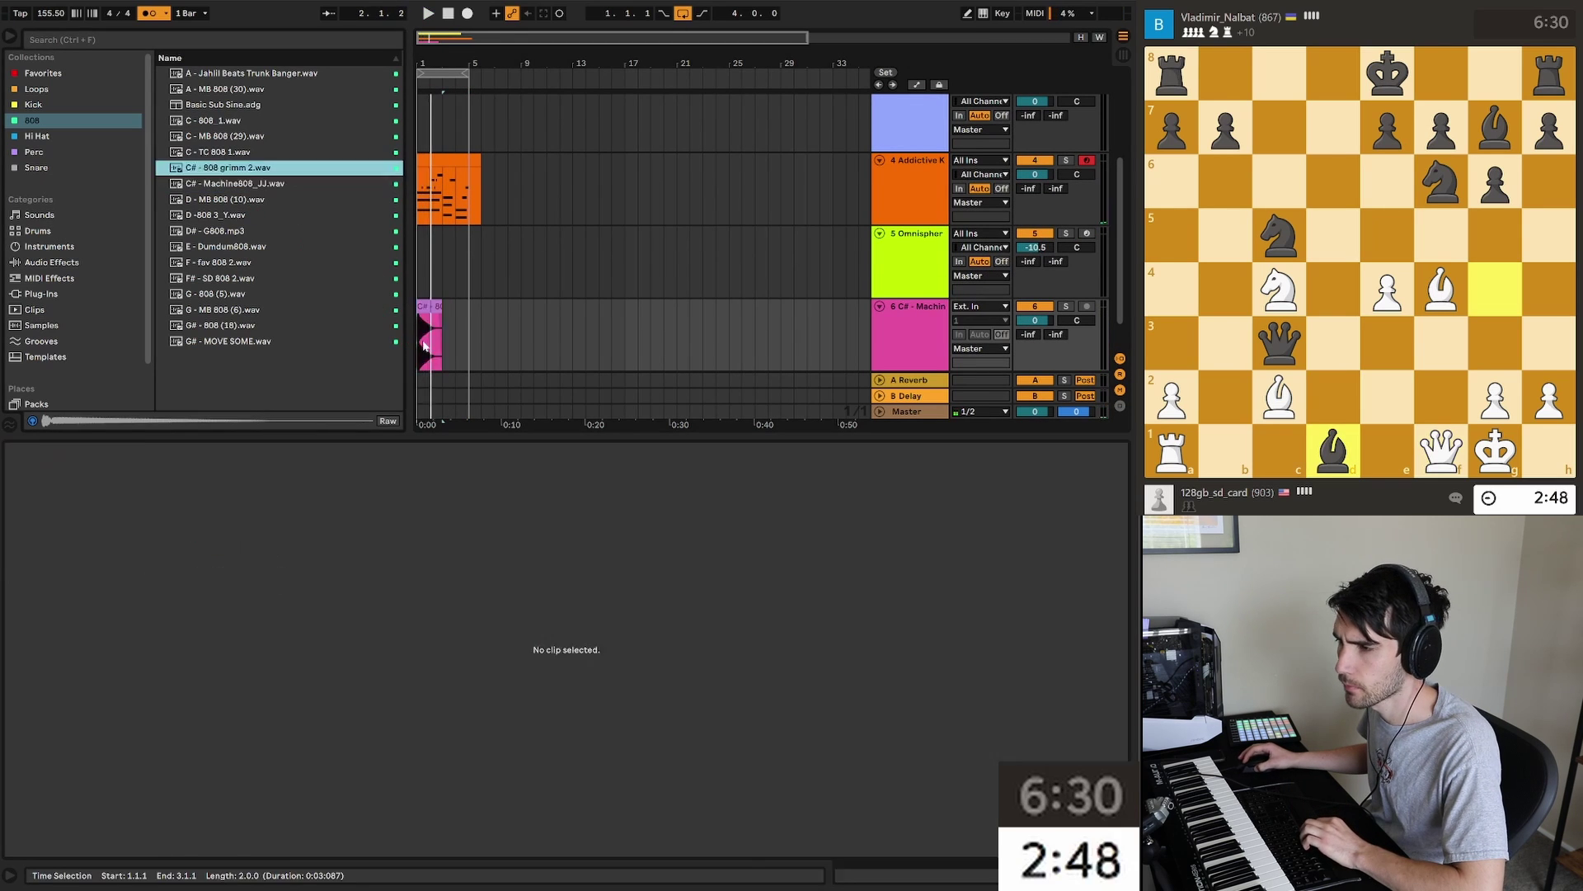
{"action": "key", "text": "ctrl+y"}
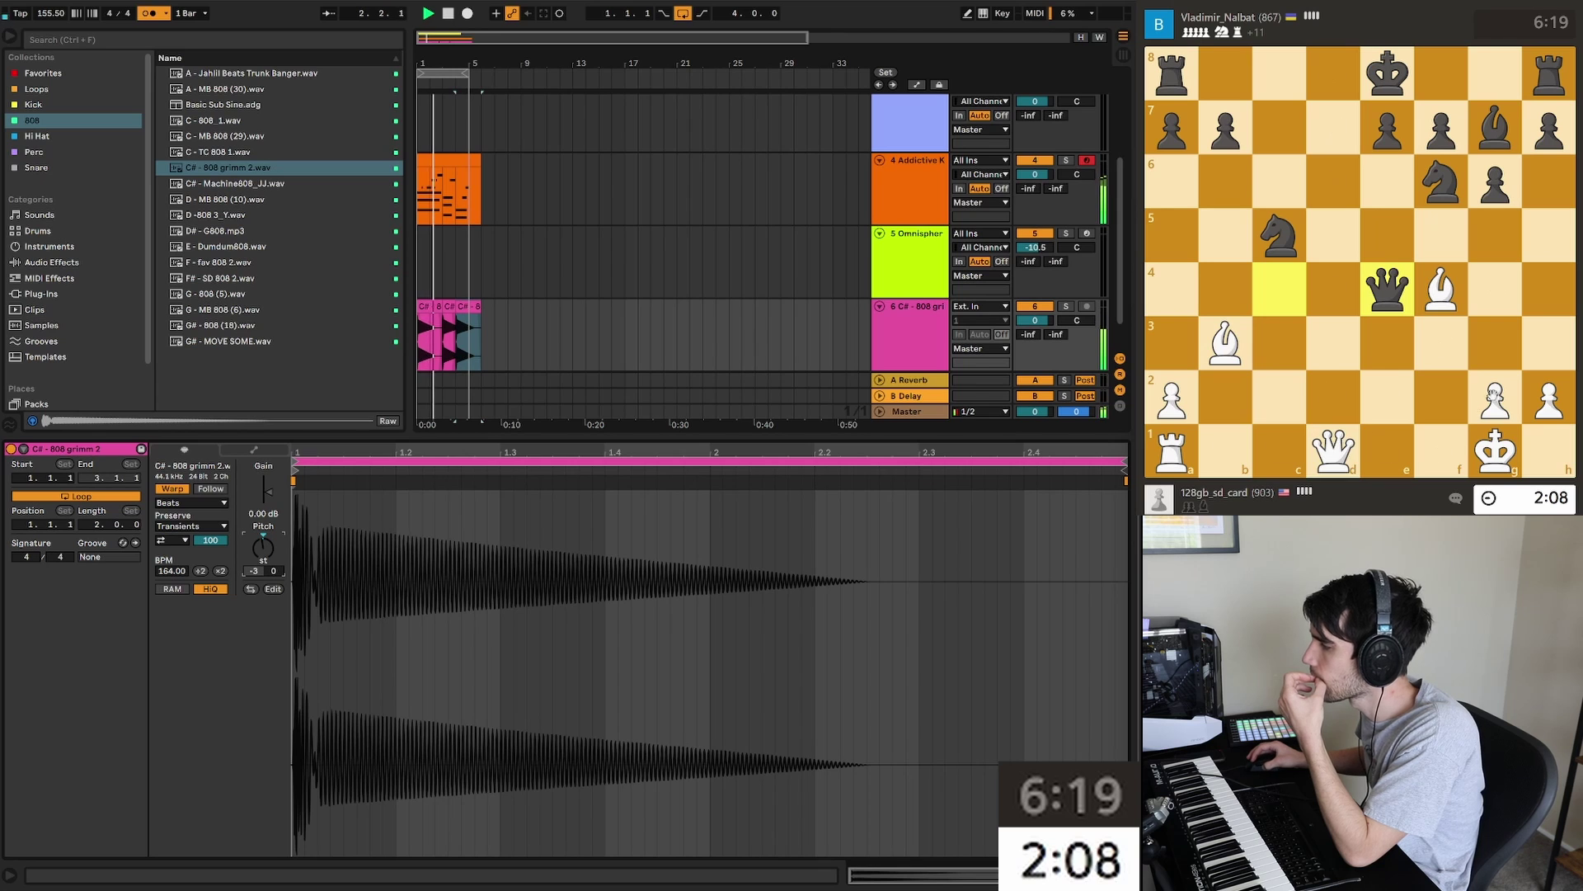
Step: Play g3 and mark a square on the chess board, then start playback to hear the 808
{"action": "left_click_drag", "start_coordinate": [1495, 396], "coordinate": [1491, 349]}
{"action": "right_click", "coordinate": [1224, 343]}
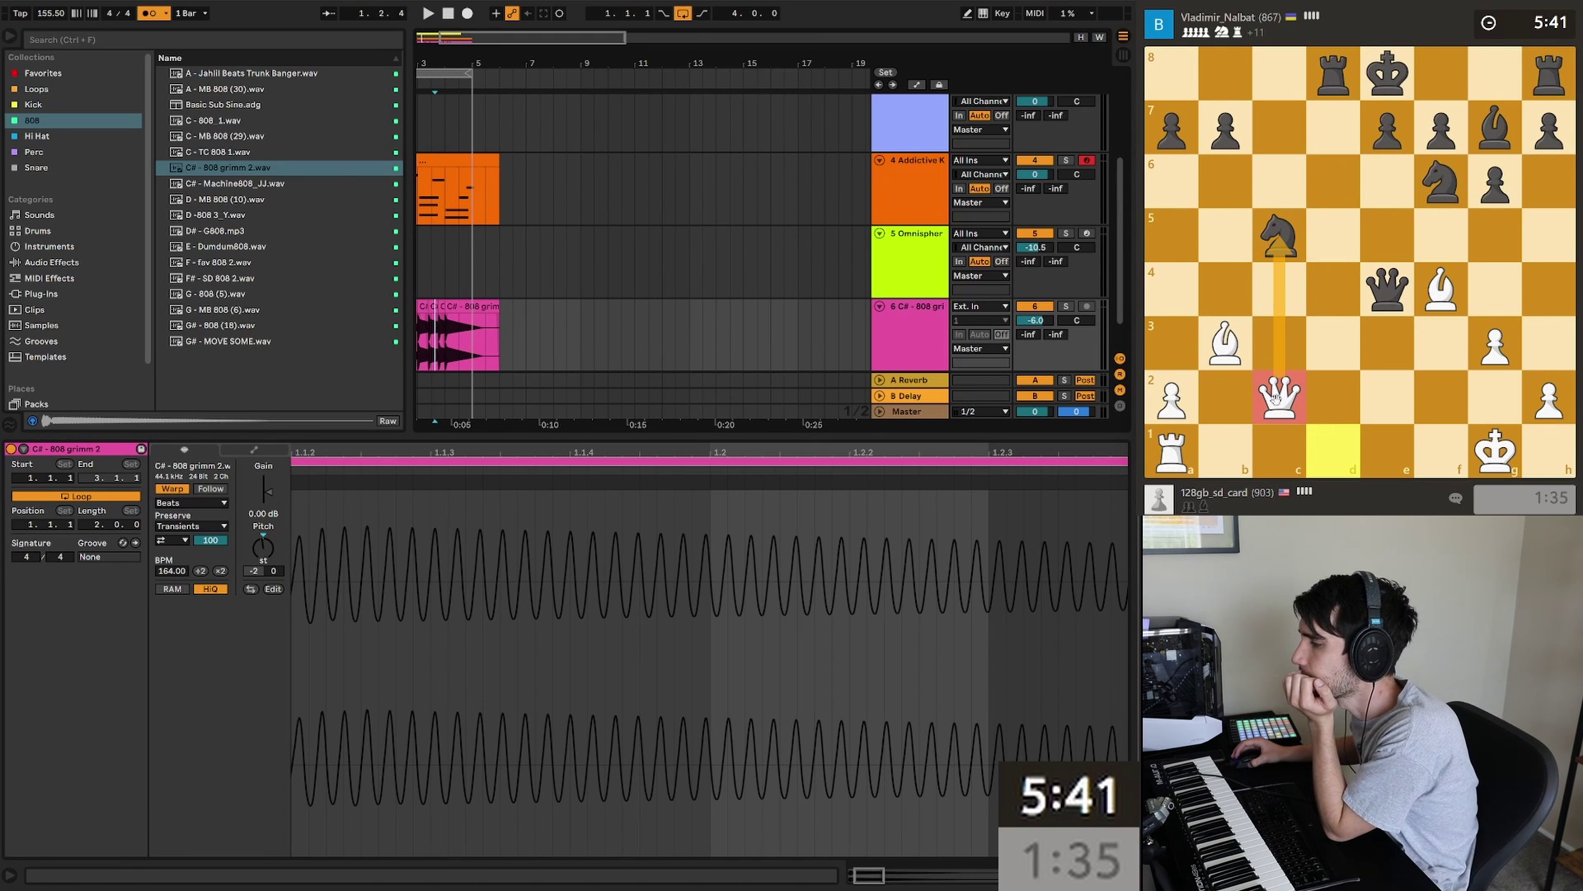
{"action": "key", "text": "space"}
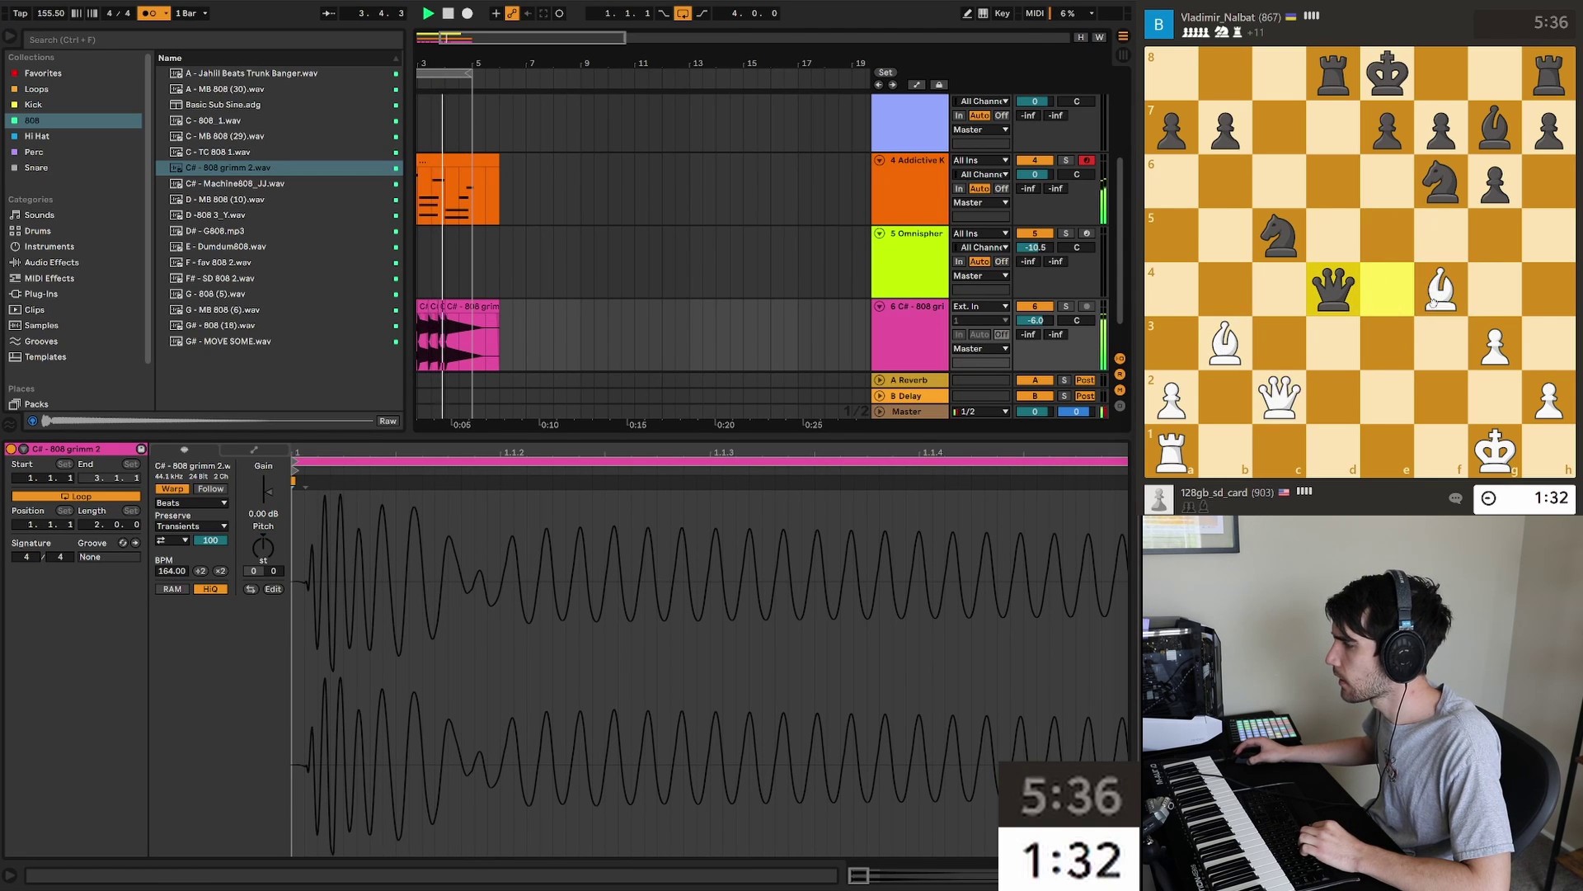
Step: Stop playback and move a knight in the chess game
{"action": "key", "text": "space"}
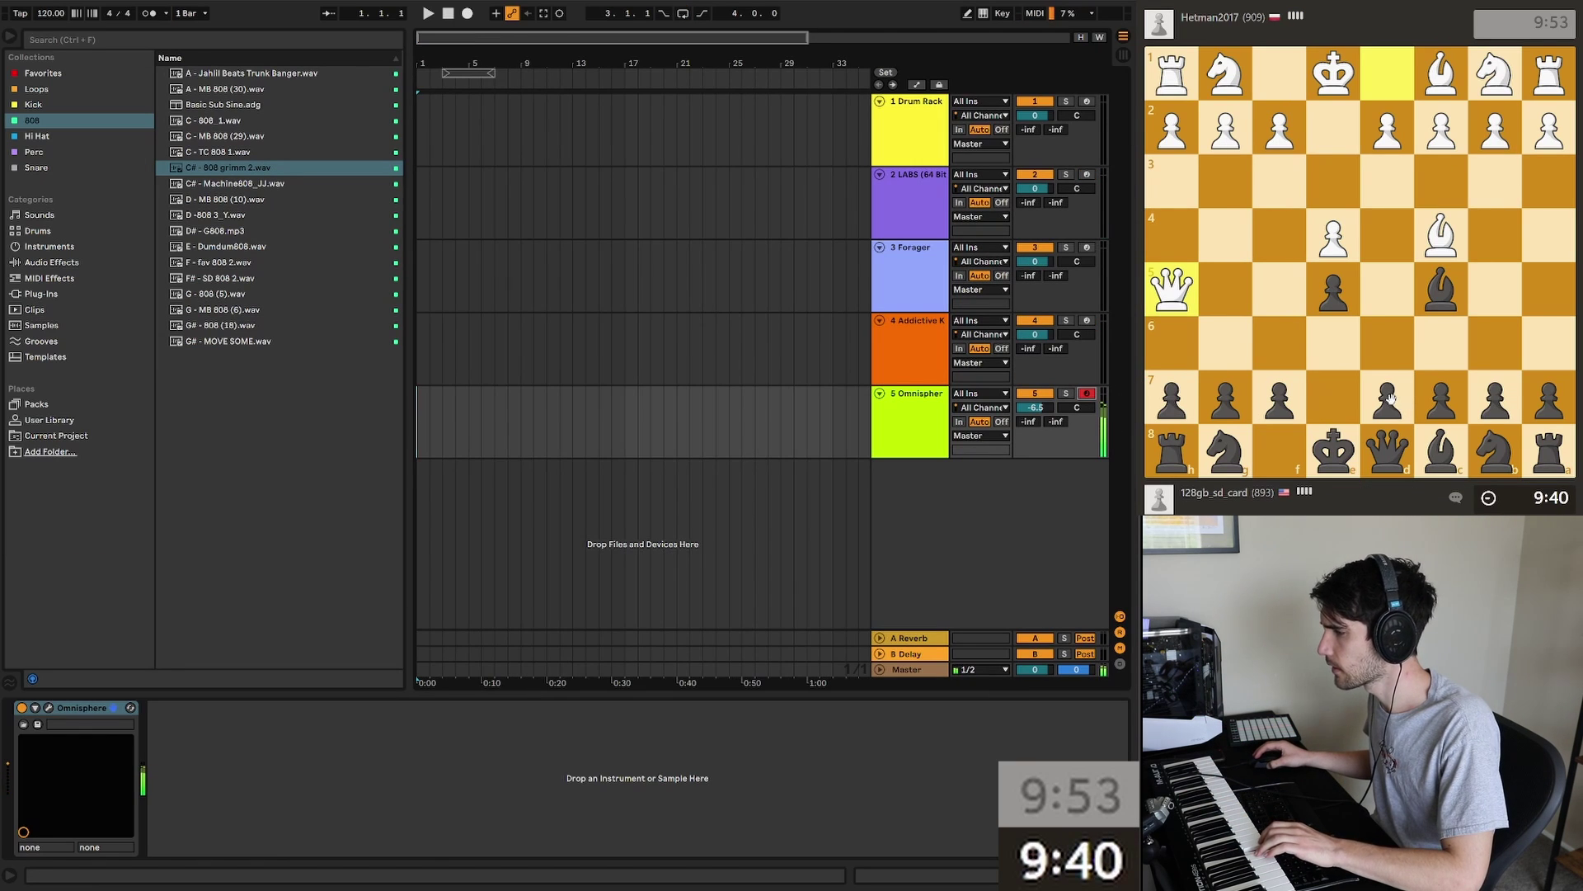
{"action": "left_click_drag", "start_coordinate": [1256, 360], "coordinate": [1282, 337]}
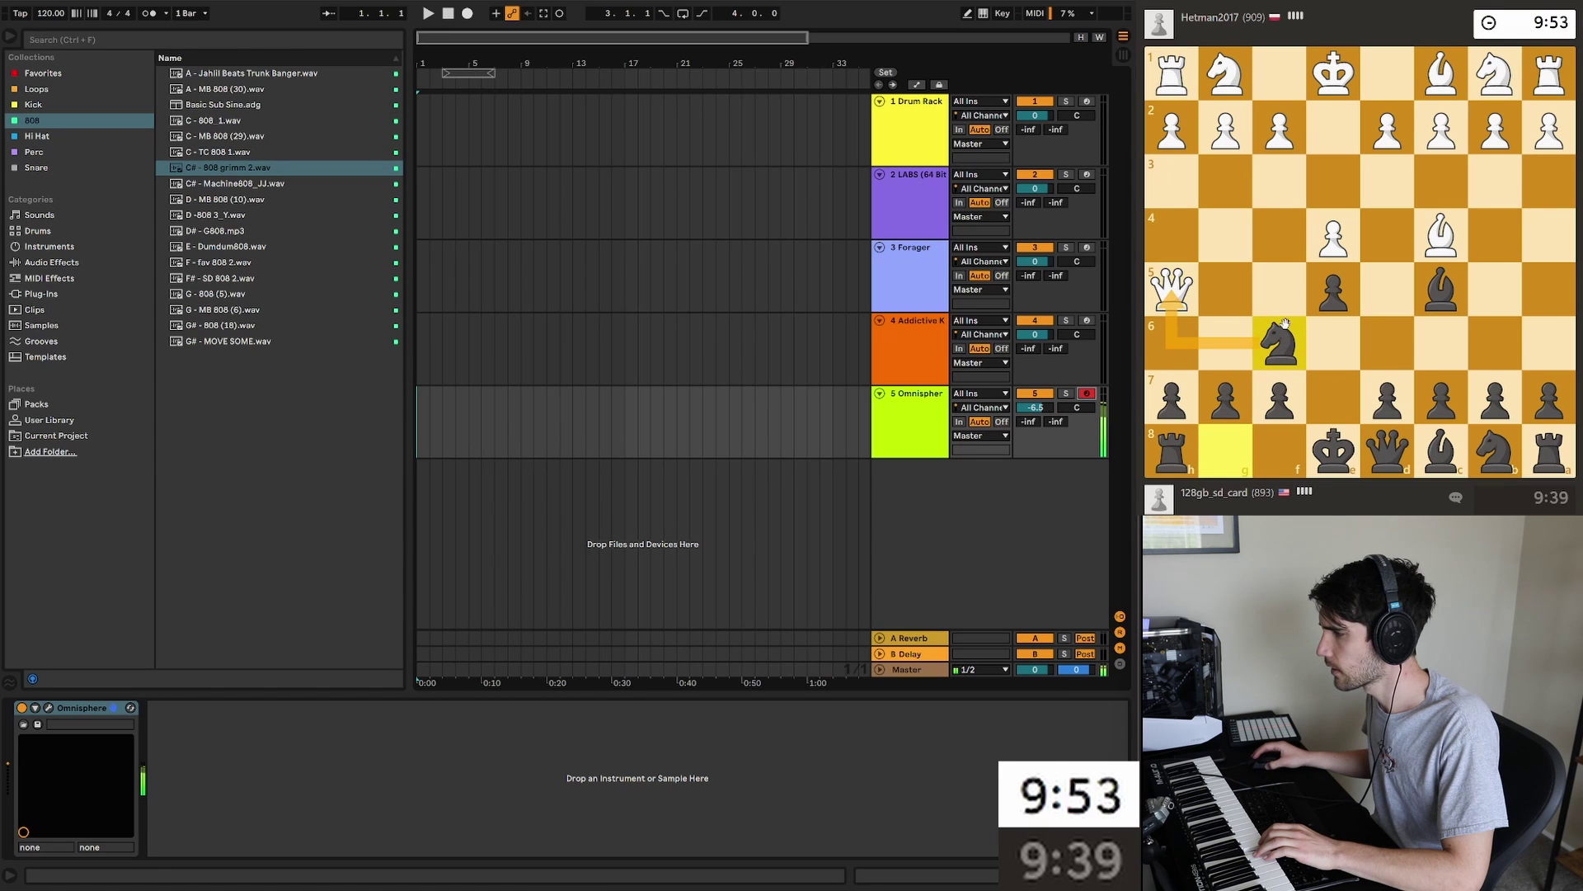
Step: Open the Omnisphere window on track 5 and load the Typosonic Typing patch
{"action": "left_click", "coordinate": [757, 275]}
{"action": "left_click", "coordinate": [758, 421]}
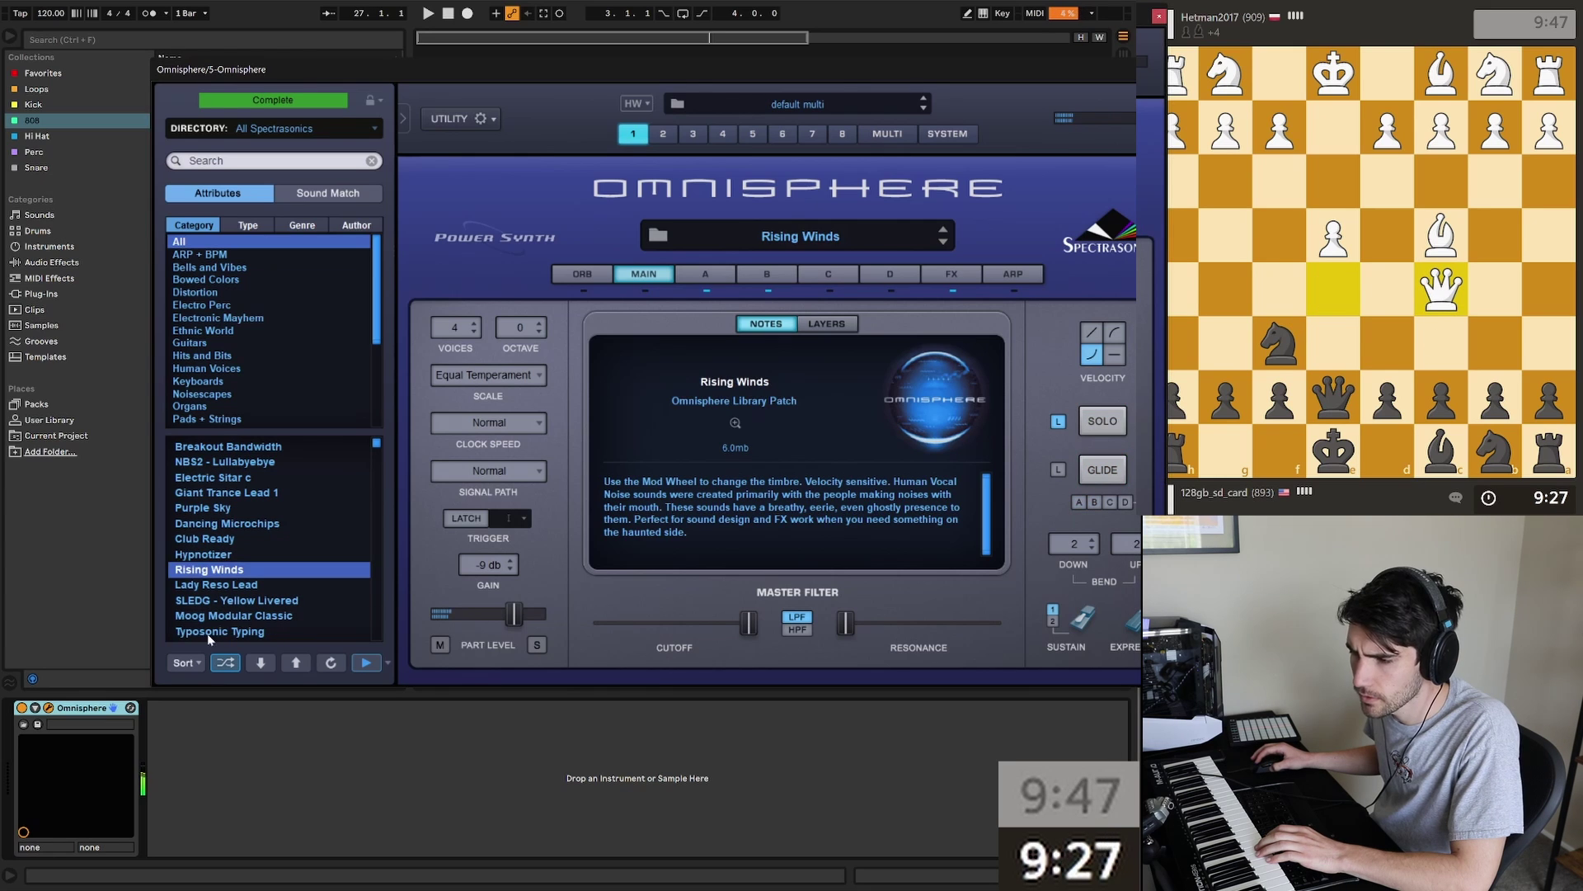
{"action": "left_click", "coordinate": [222, 630]}
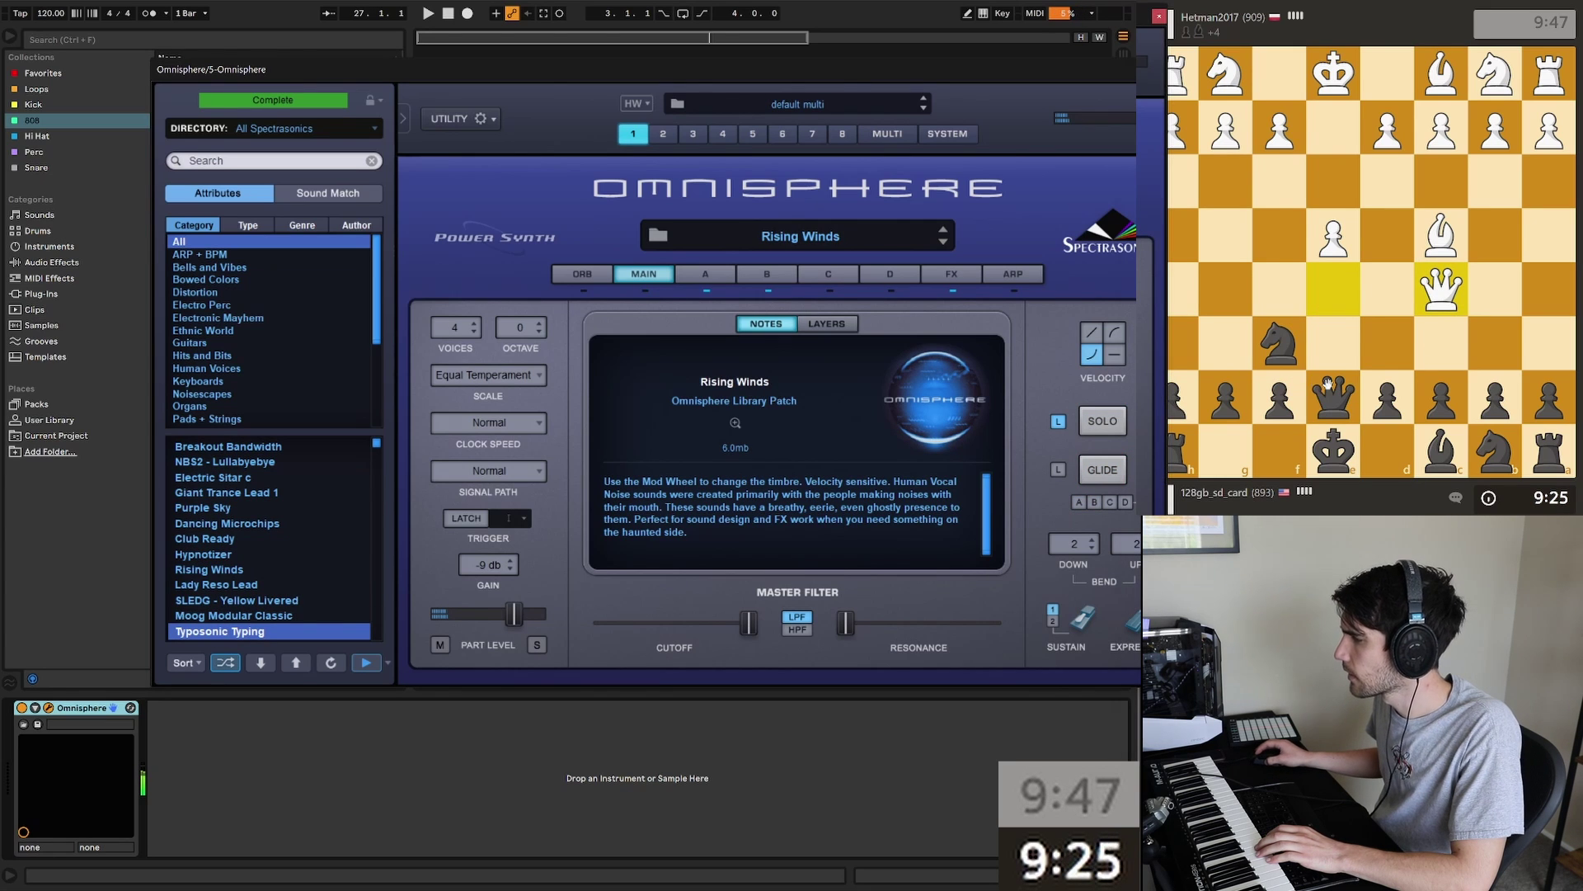
{"action": "left_click_drag", "start_coordinate": [1328, 385], "coordinate": [1444, 287]}
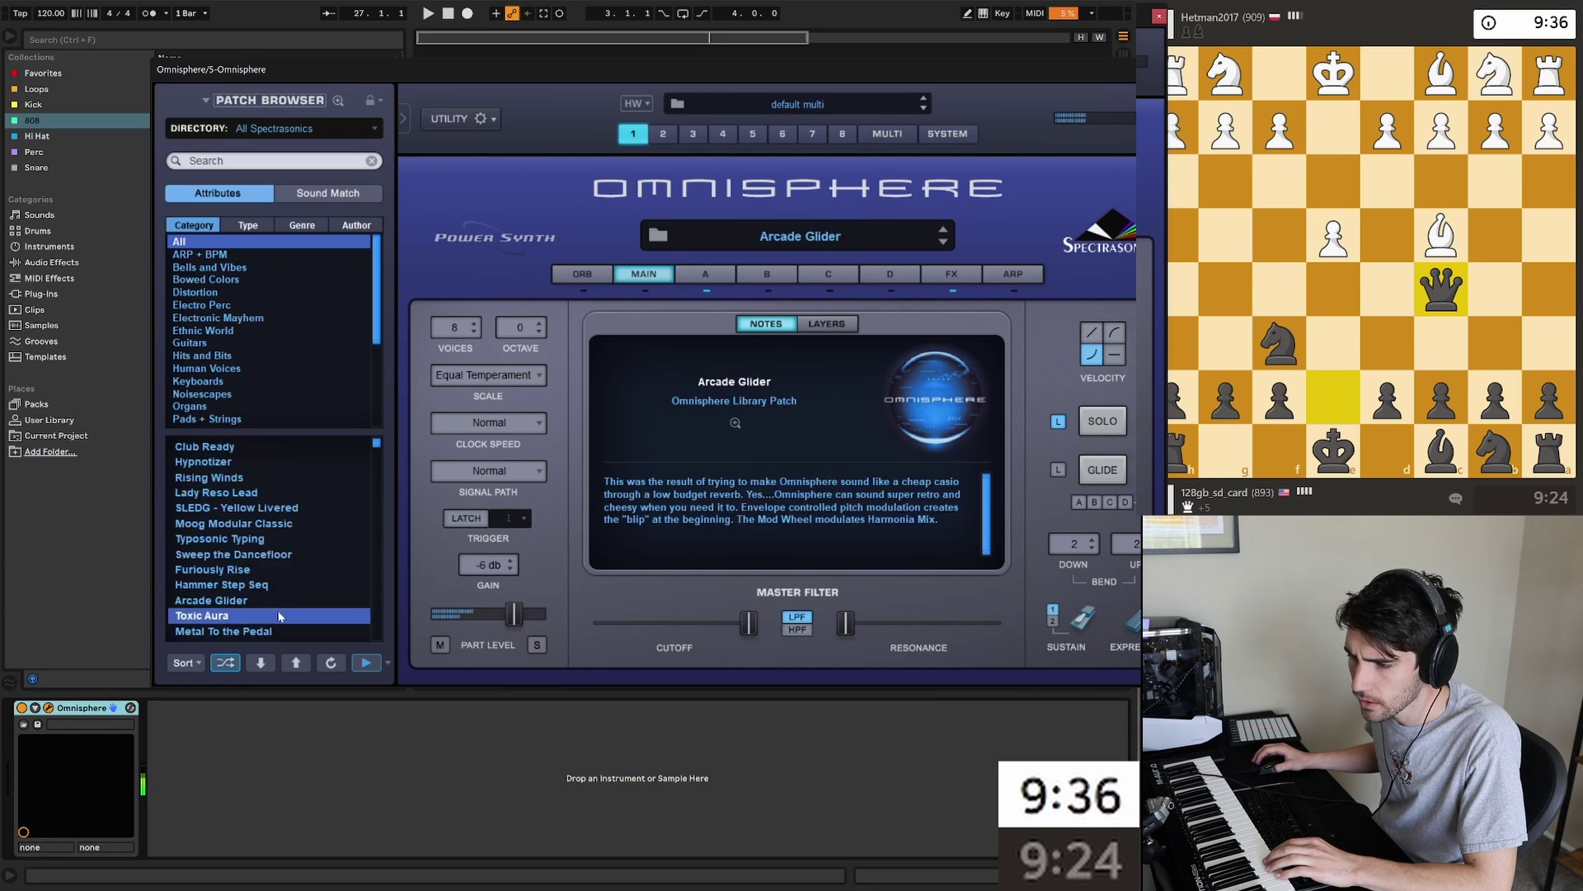
Step: Audition the Toxic Aura and Go Kart Notching Squares patches, then return to the Live arrangement
{"action": "left_click", "coordinate": [325, 601]}
{"action": "scroll", "coordinate": [325, 603], "scroll_direction": "down", "scroll_amount": 3}
{"action": "scroll", "coordinate": [326, 603], "scroll_direction": "down", "scroll_amount": 3}
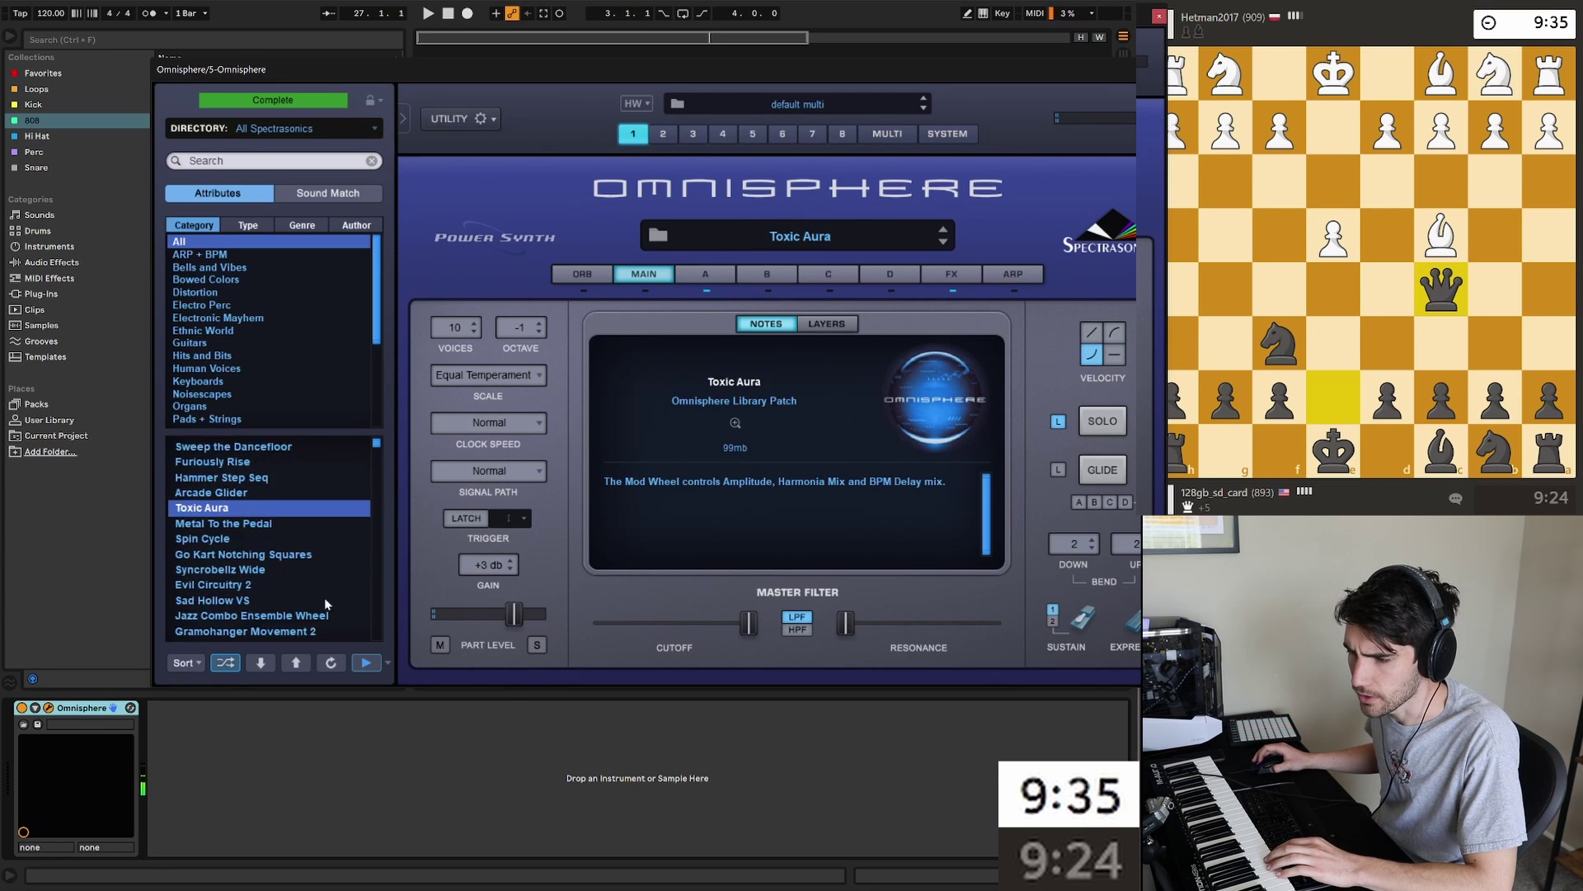
{"action": "scroll", "coordinate": [297, 585], "scroll_direction": "down", "scroll_amount": 1}
{"action": "left_click", "coordinate": [243, 541]}
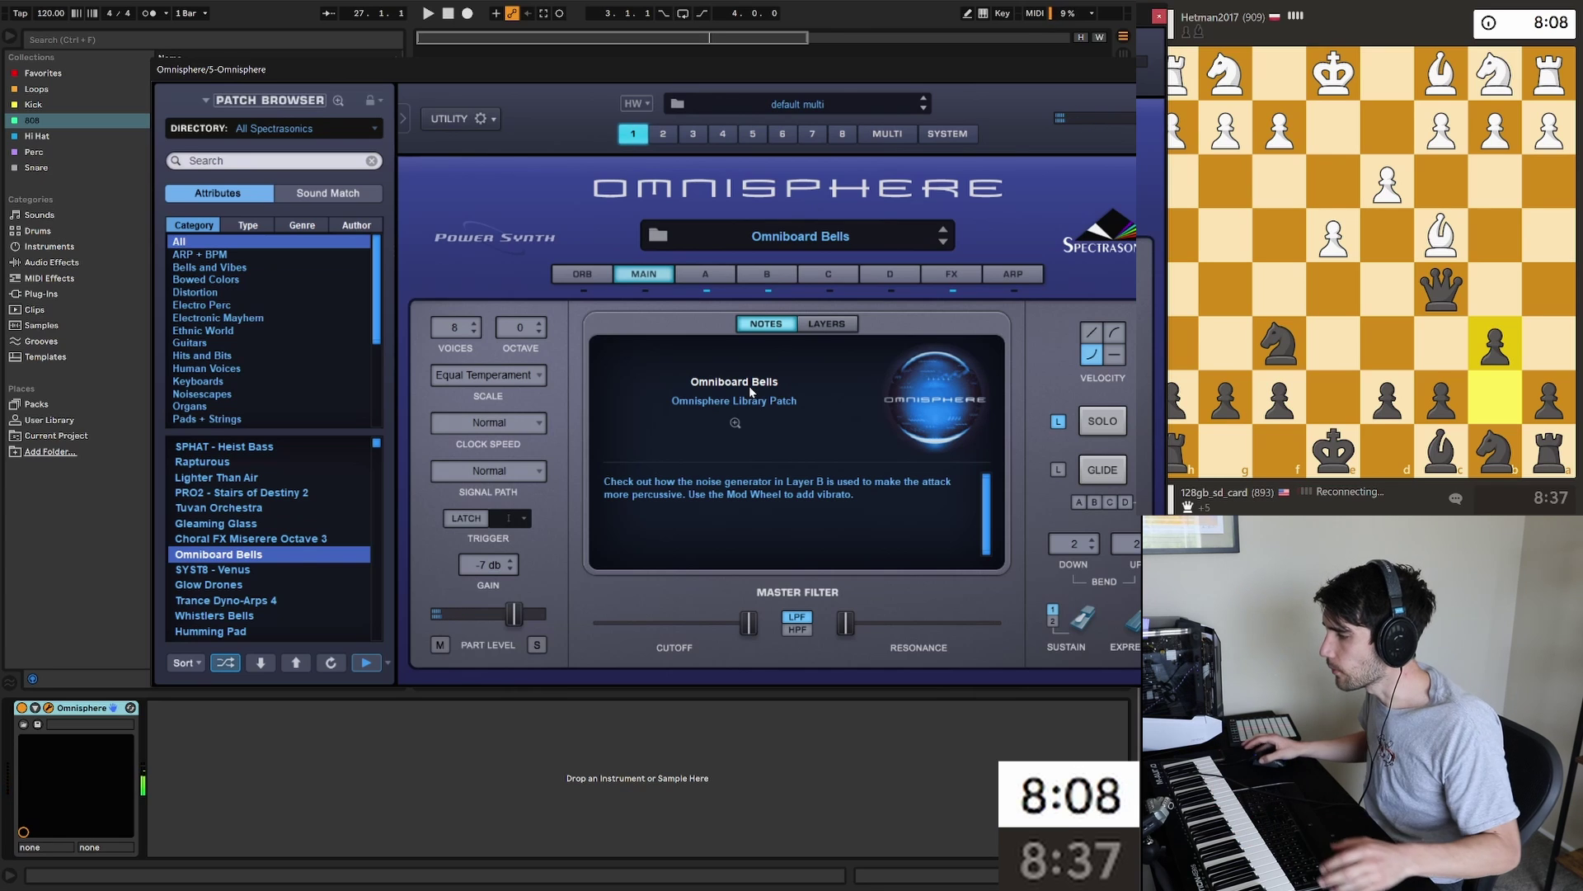
{"action": "left_click", "coordinate": [734, 423]}
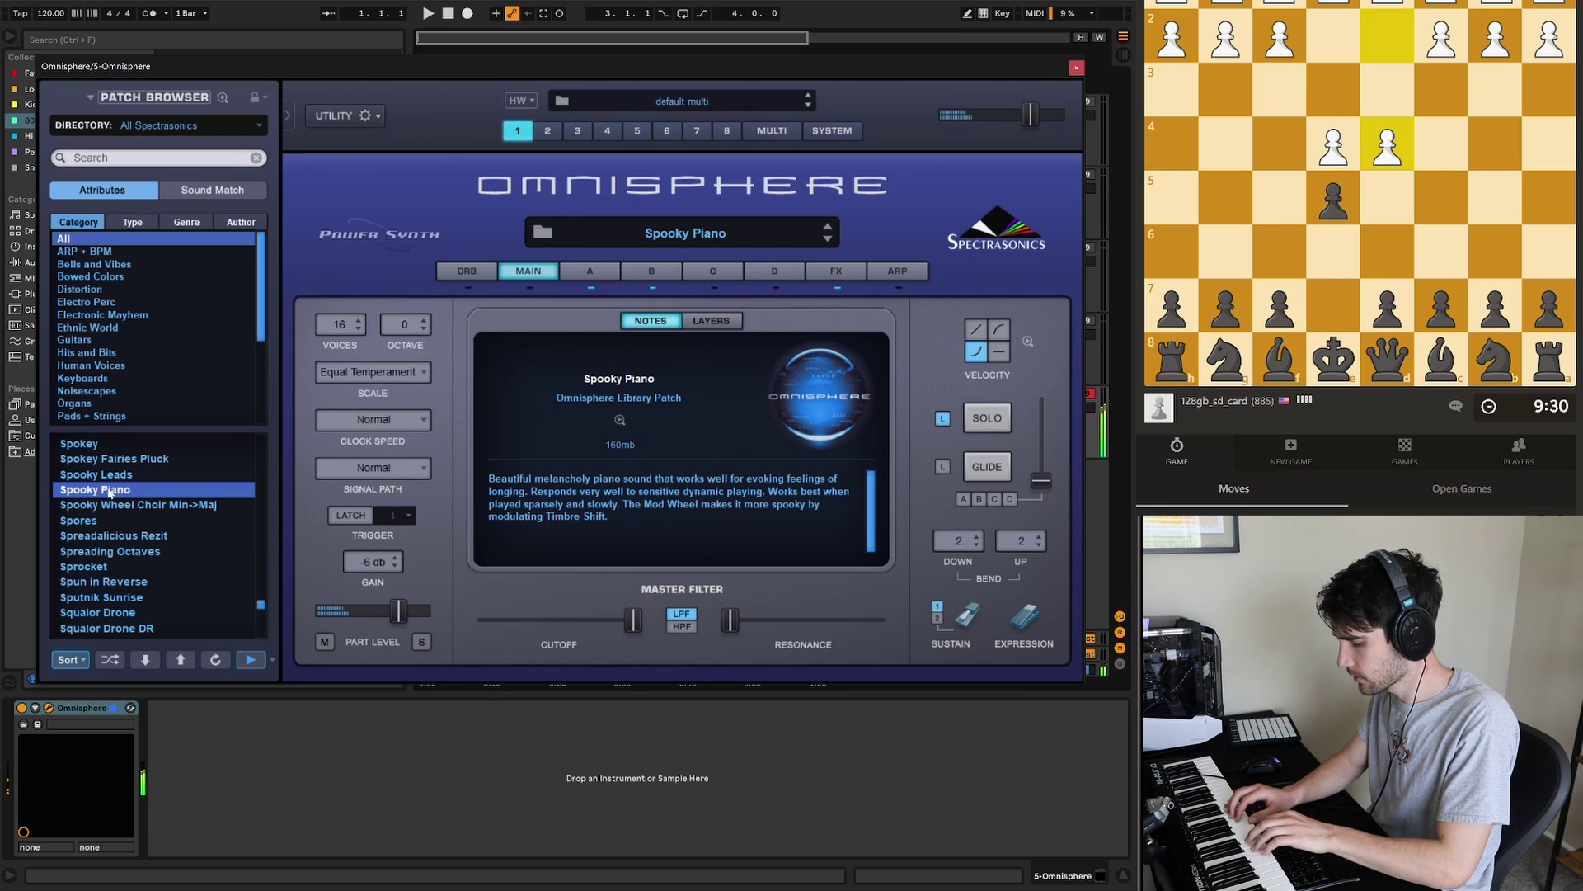
{"action": "left_click", "coordinate": [538, 52]}
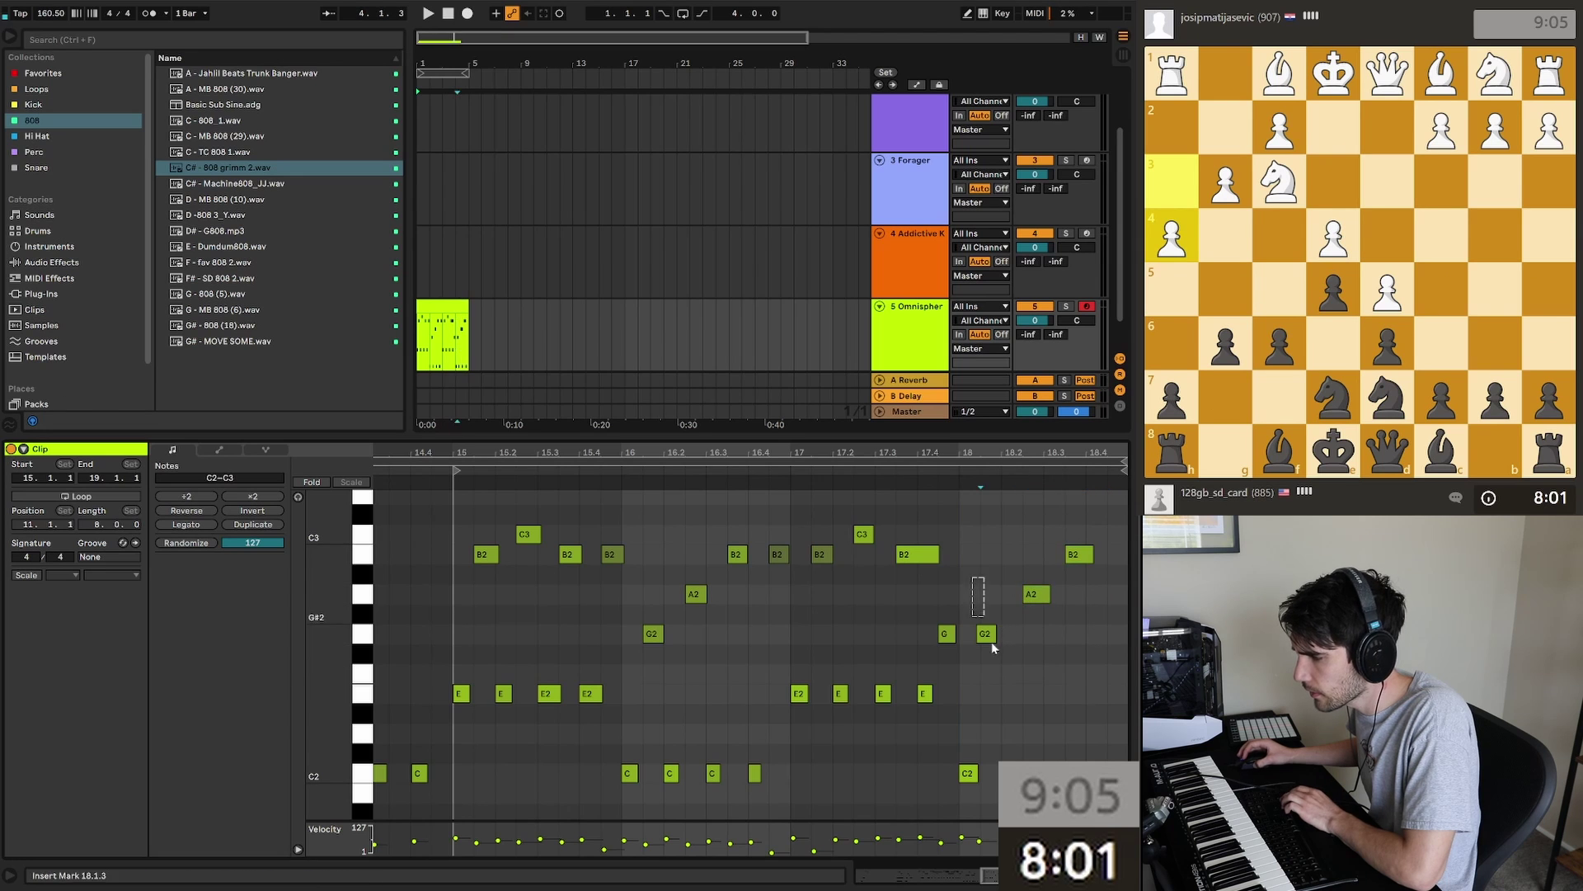
Step: Start playback, play knight and Qd7 chess moves, then begin recording a bass part on the sub track
{"action": "key", "text": "space"}
{"action": "mouse_move", "coordinate": [1386, 396]}
{"action": "left_mouse_down"}
{"action": "mouse_move", "coordinate": [1461, 346]}
{"action": "mouse_move", "coordinate": [1446, 295]}
{"action": "left_mouse_up"}
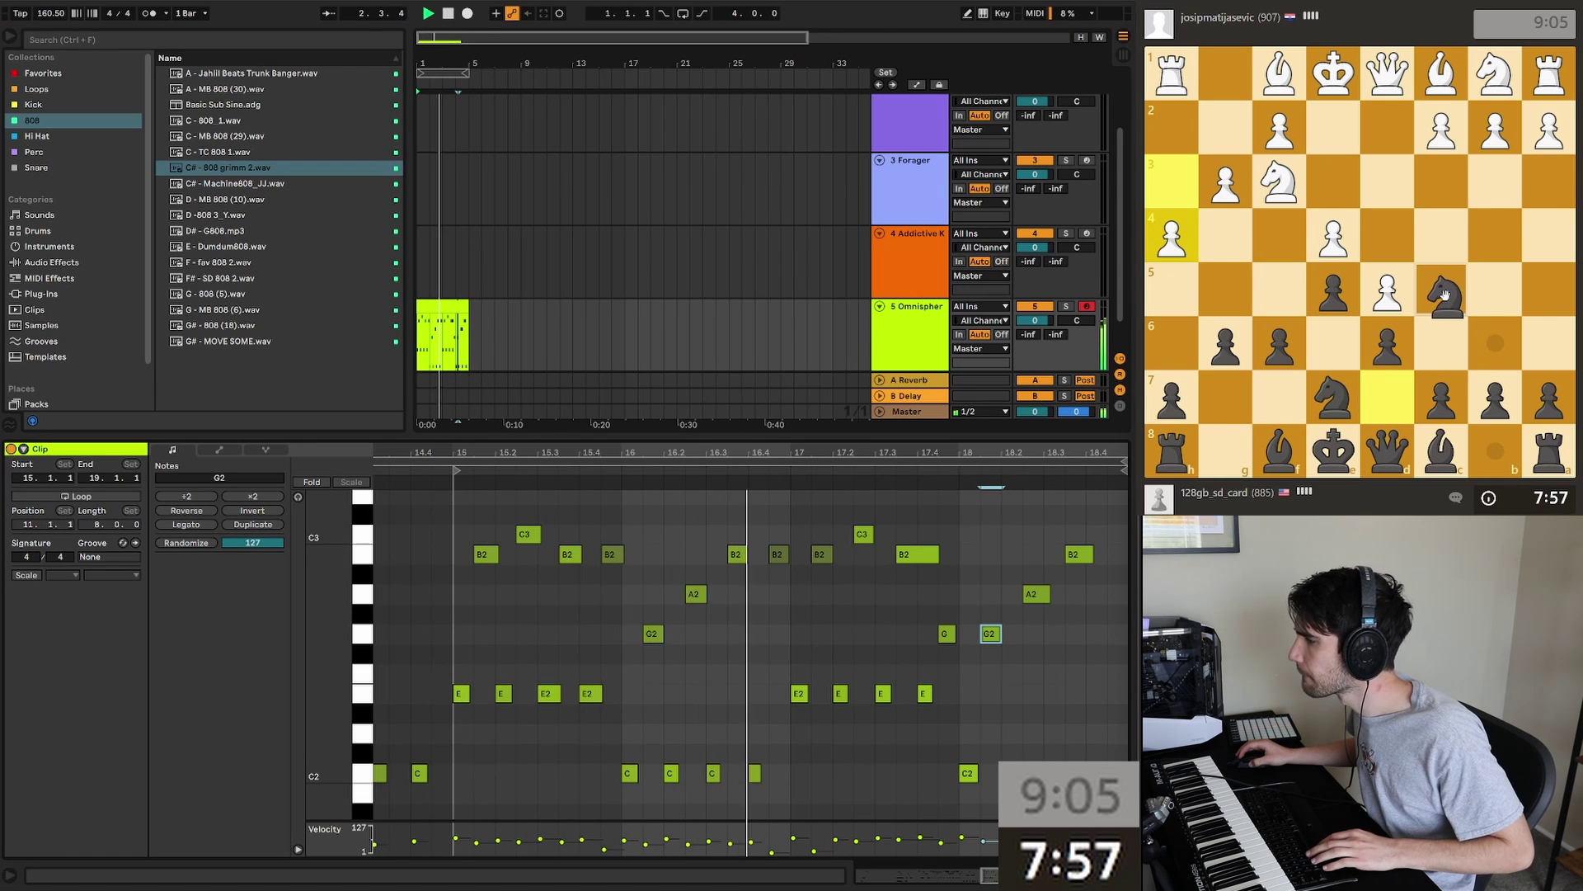
{"action": "left_click_drag", "start_coordinate": [1447, 295], "coordinate": [1442, 289]}
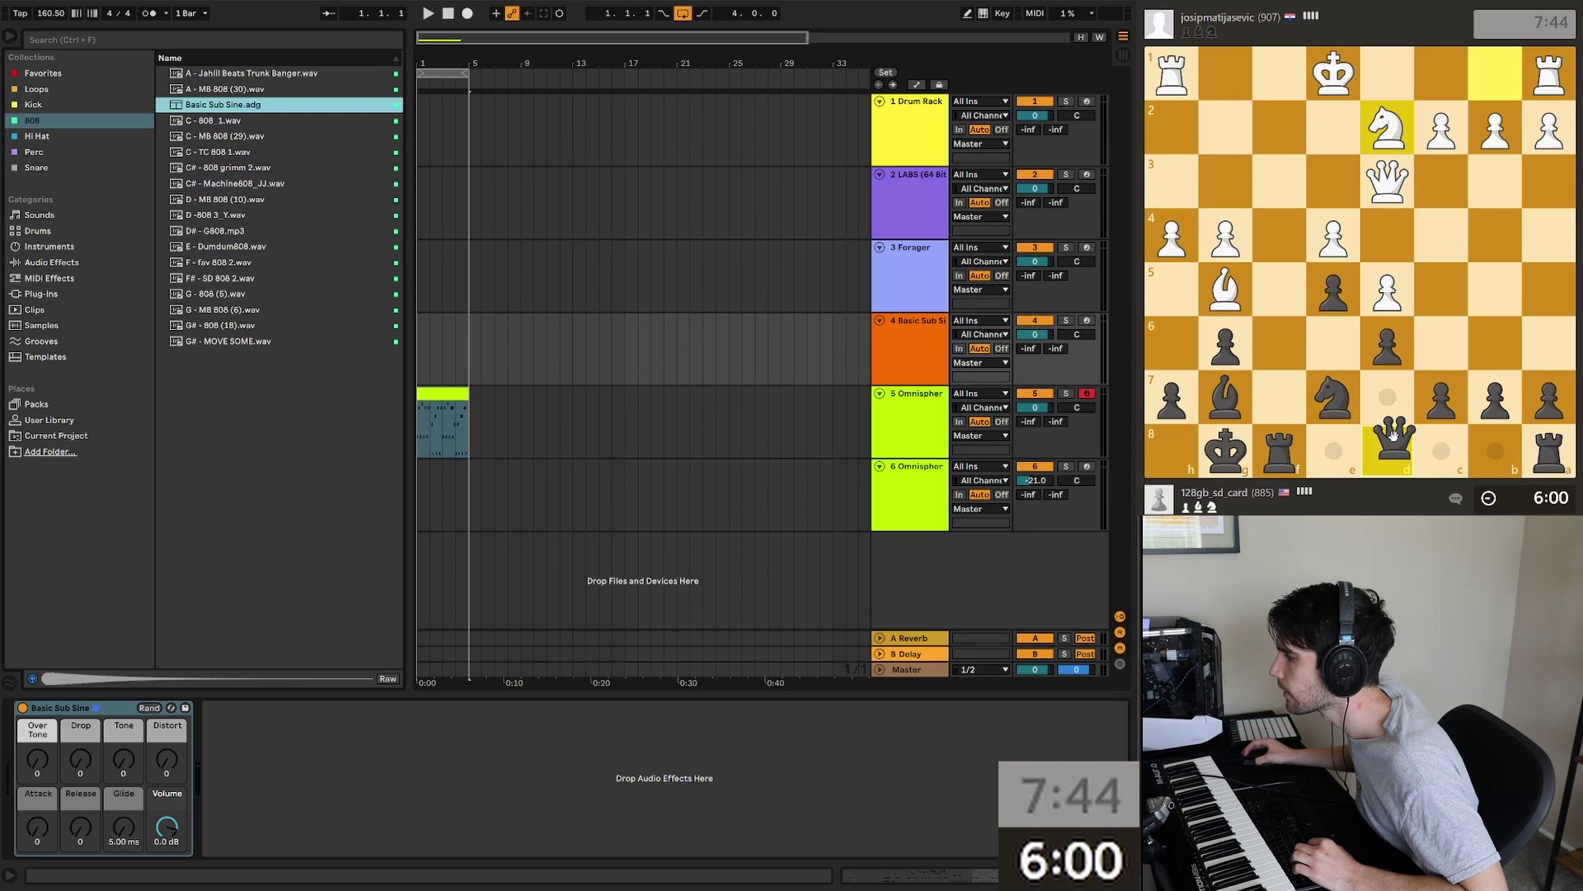
{"action": "left_click_drag", "start_coordinate": [1395, 435], "coordinate": [1386, 398]}
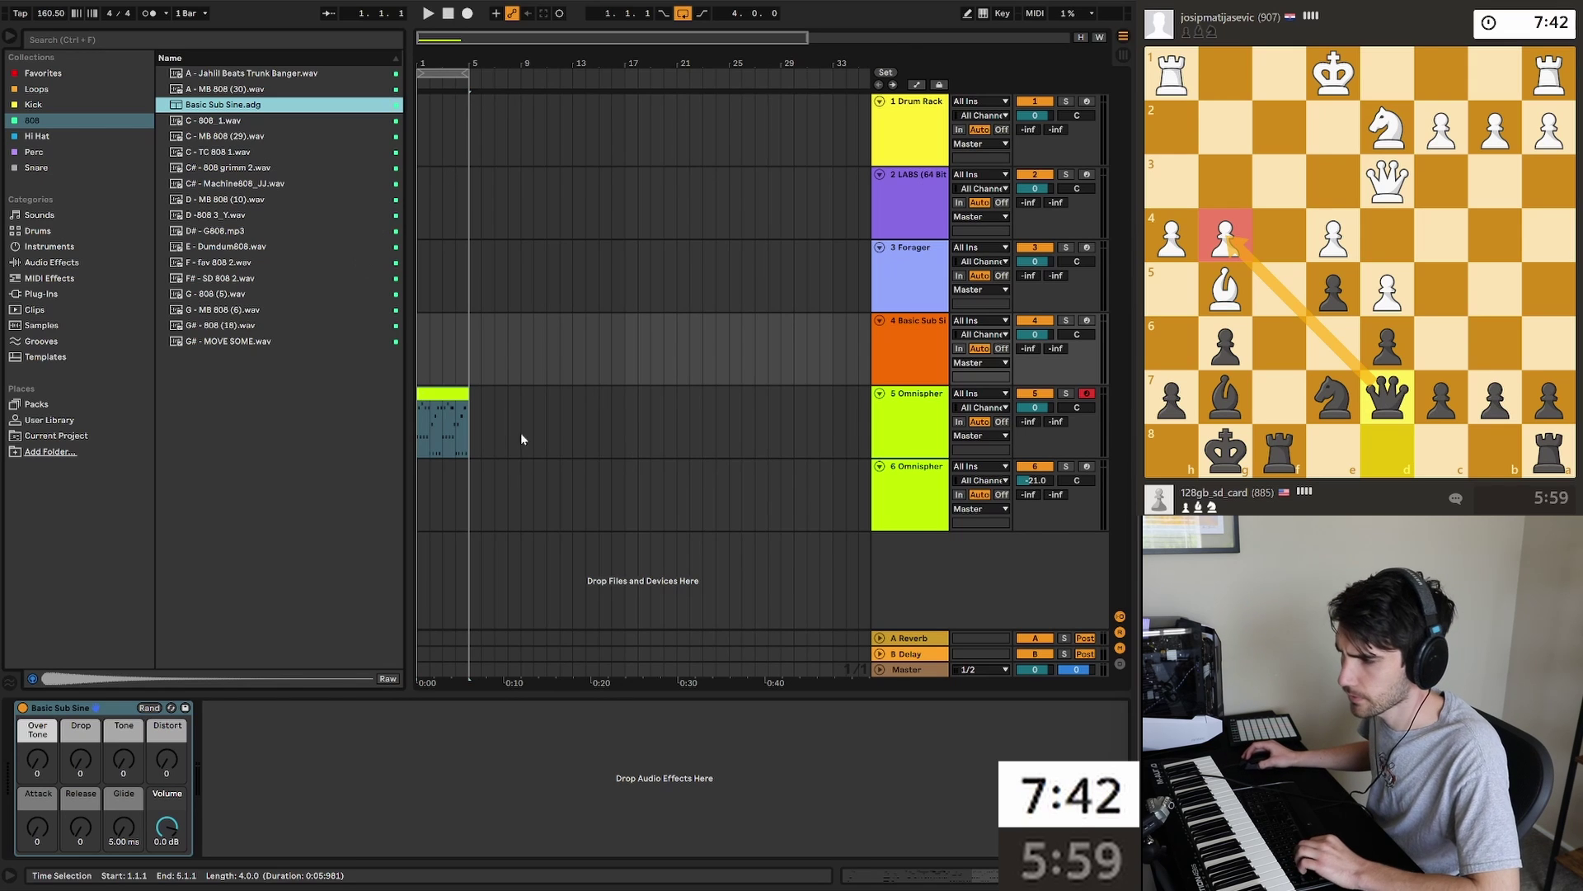
{"action": "left_click", "coordinate": [466, 12]}
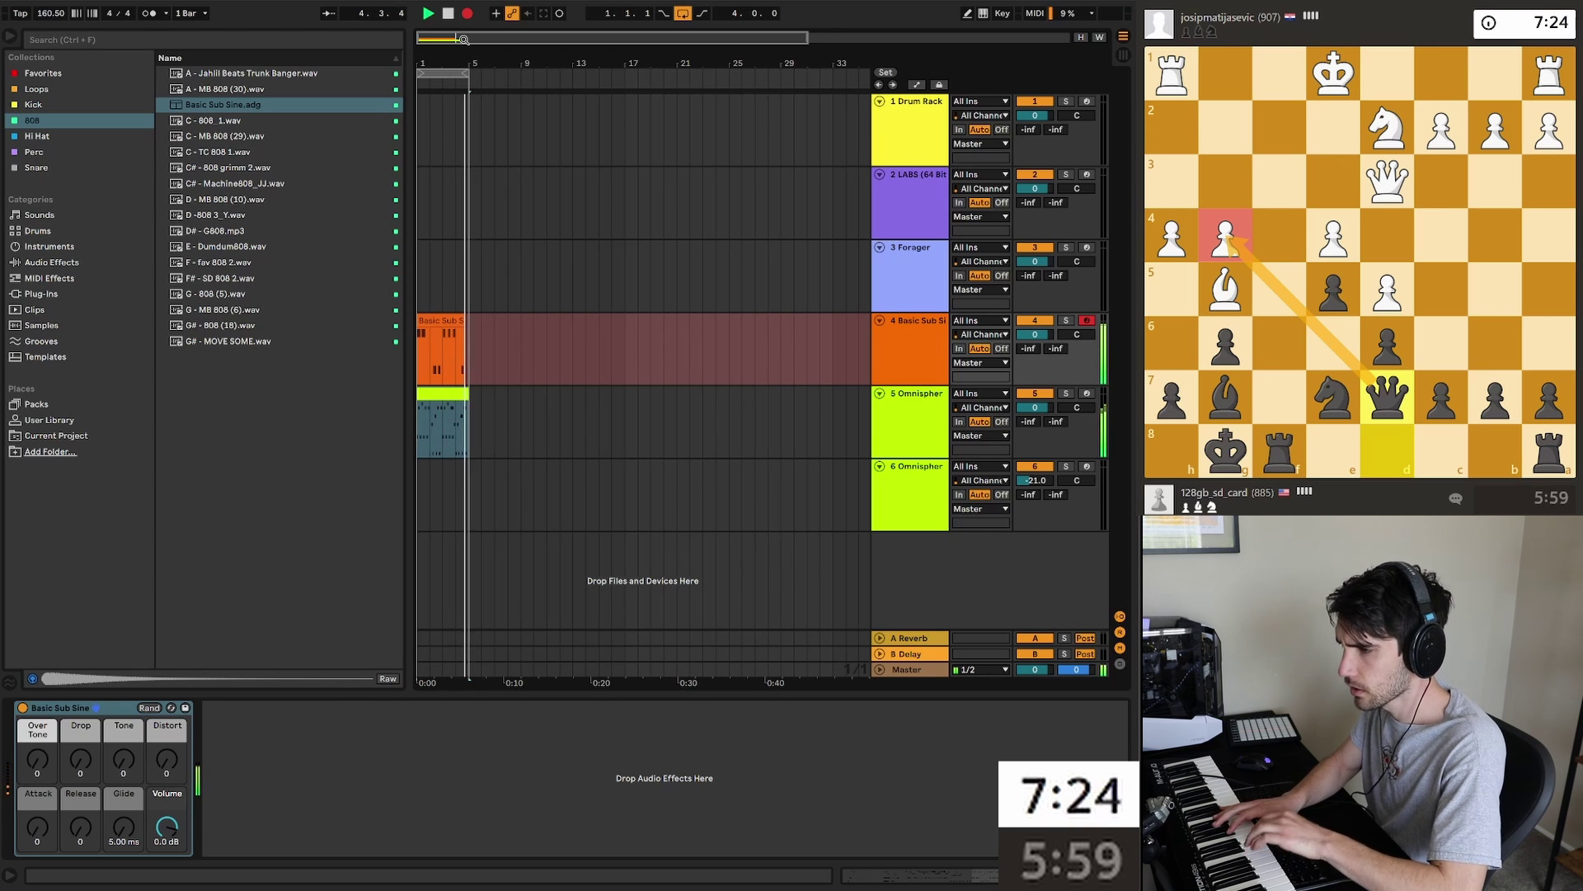
Step: Stop recording and view the recorded E1–C1 sub-bass notes in the track 4 clip
{"action": "key", "text": "space"}
{"action": "double_click", "coordinate": [444, 346]}
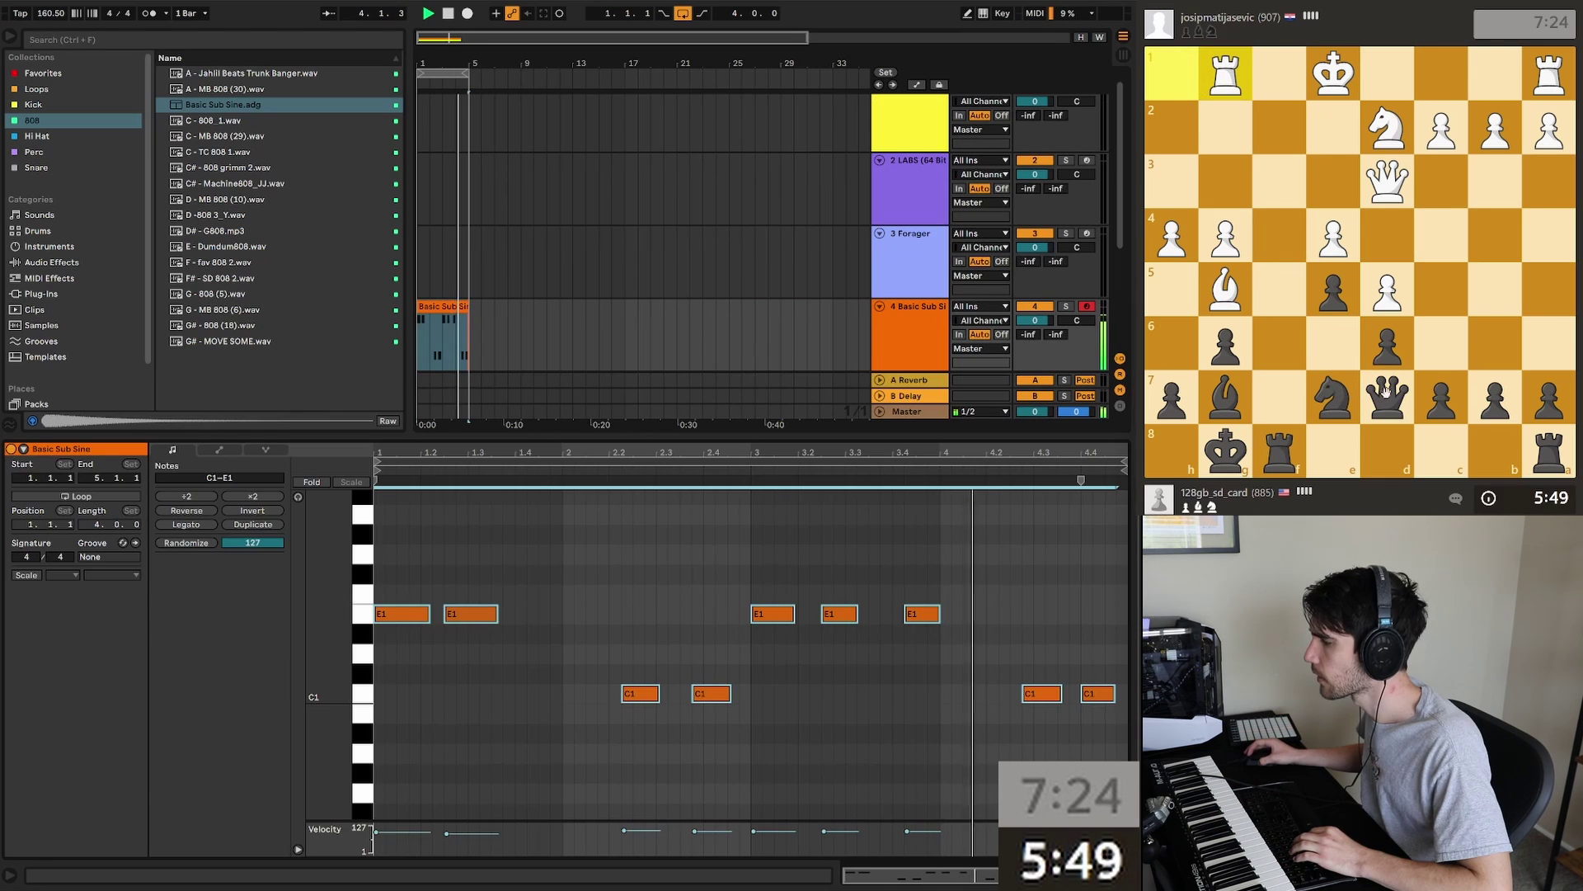
{"action": "left_click", "coordinate": [955, 597]}
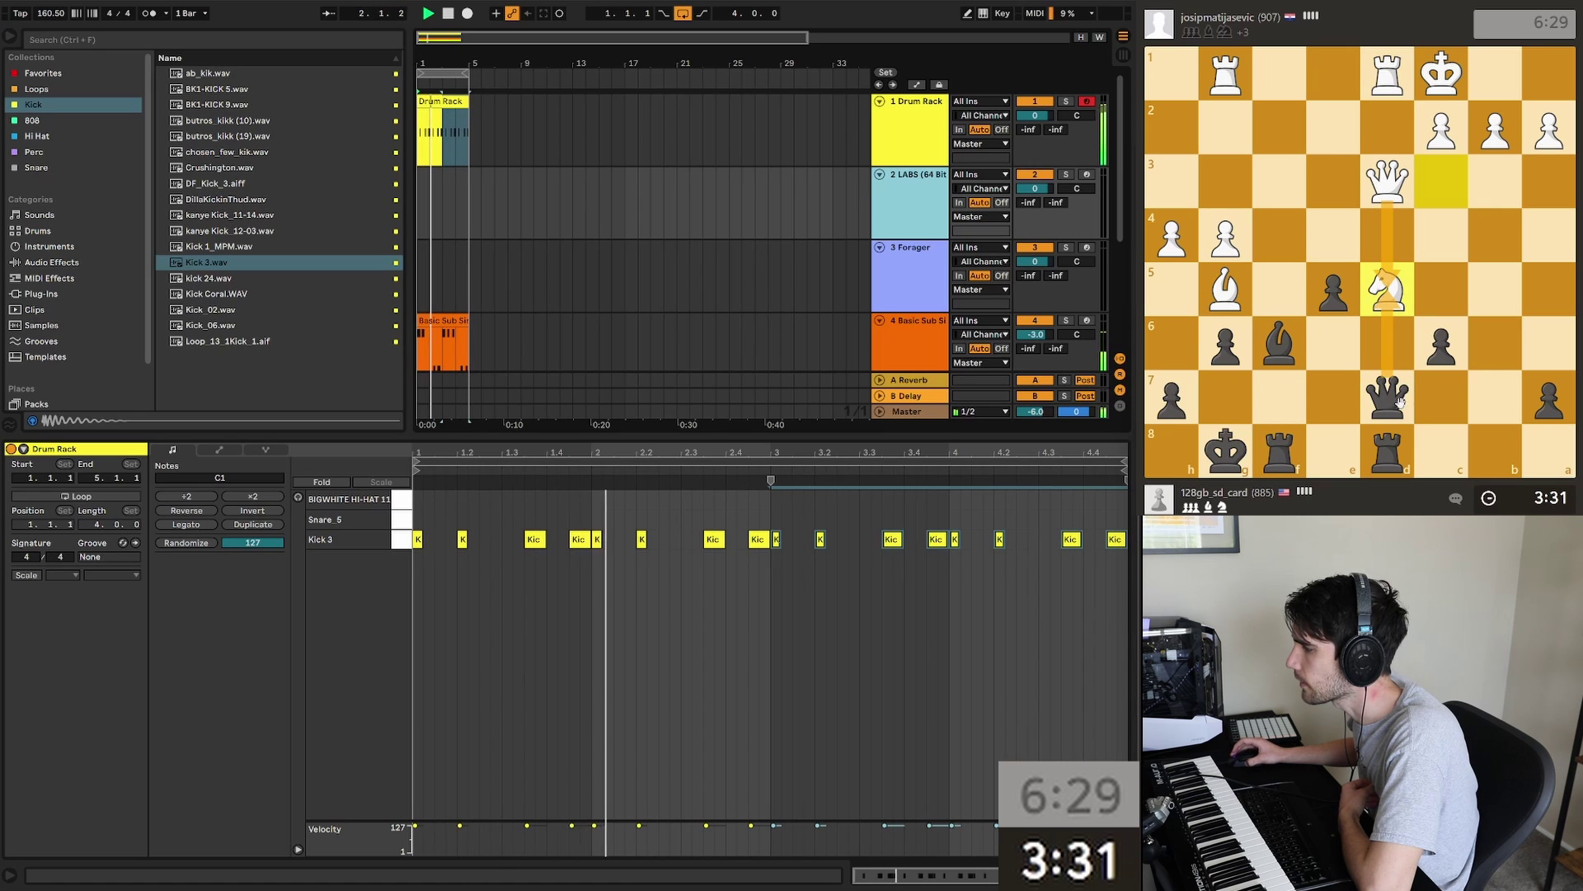
Step: Capture the white bishop in the chess game, then deselect the snare note in the drum pattern
{"action": "left_click_drag", "start_coordinate": [1279, 341], "coordinate": [1236, 294]}
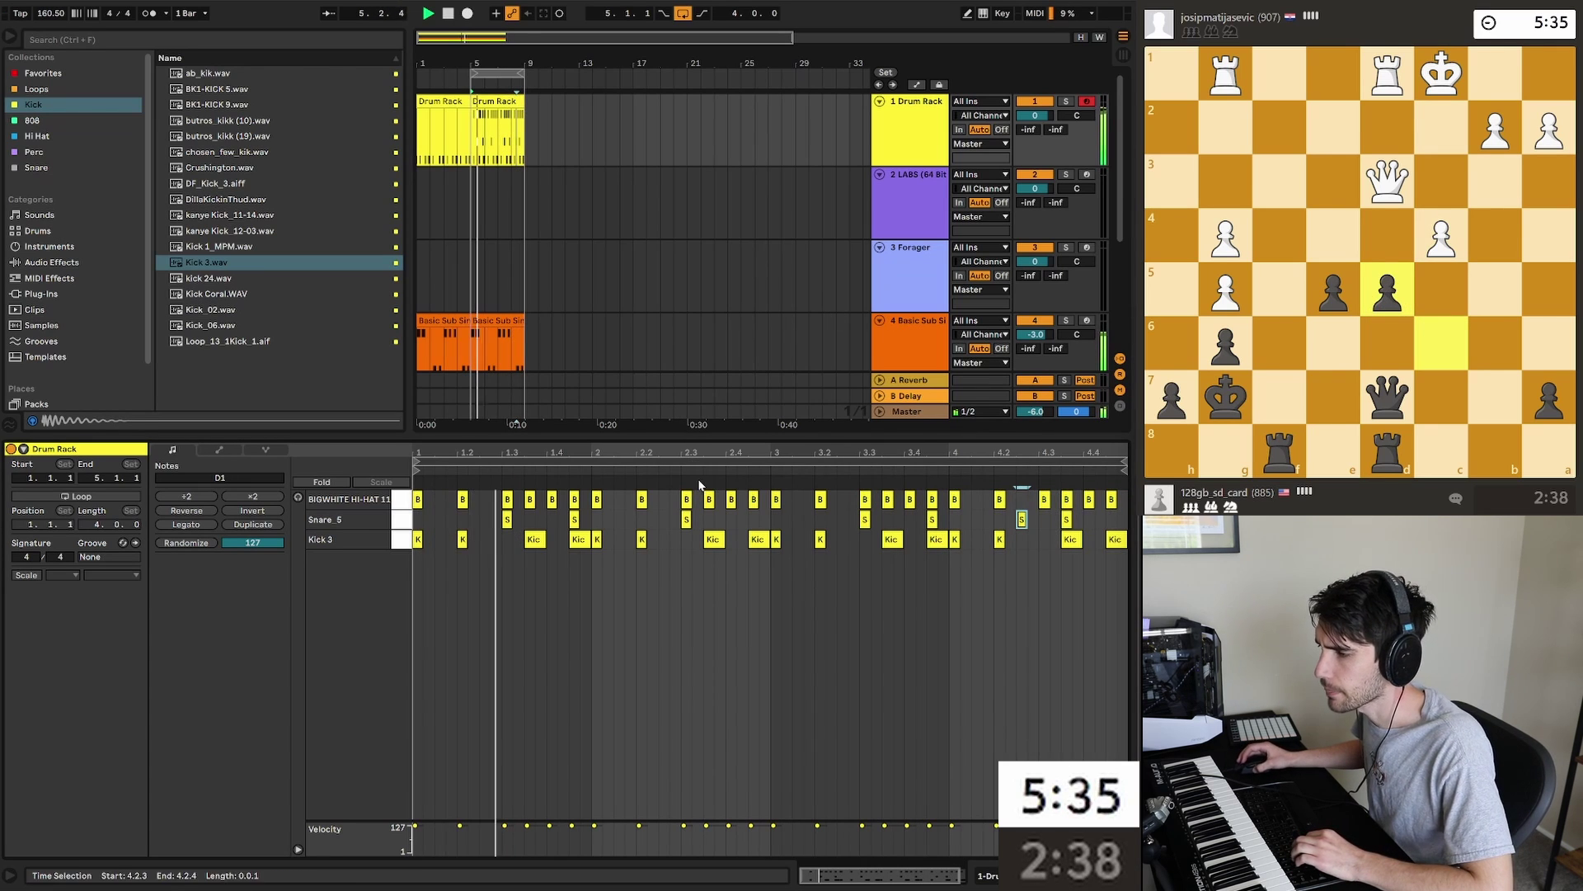
{"action": "left_click", "coordinate": [867, 570]}
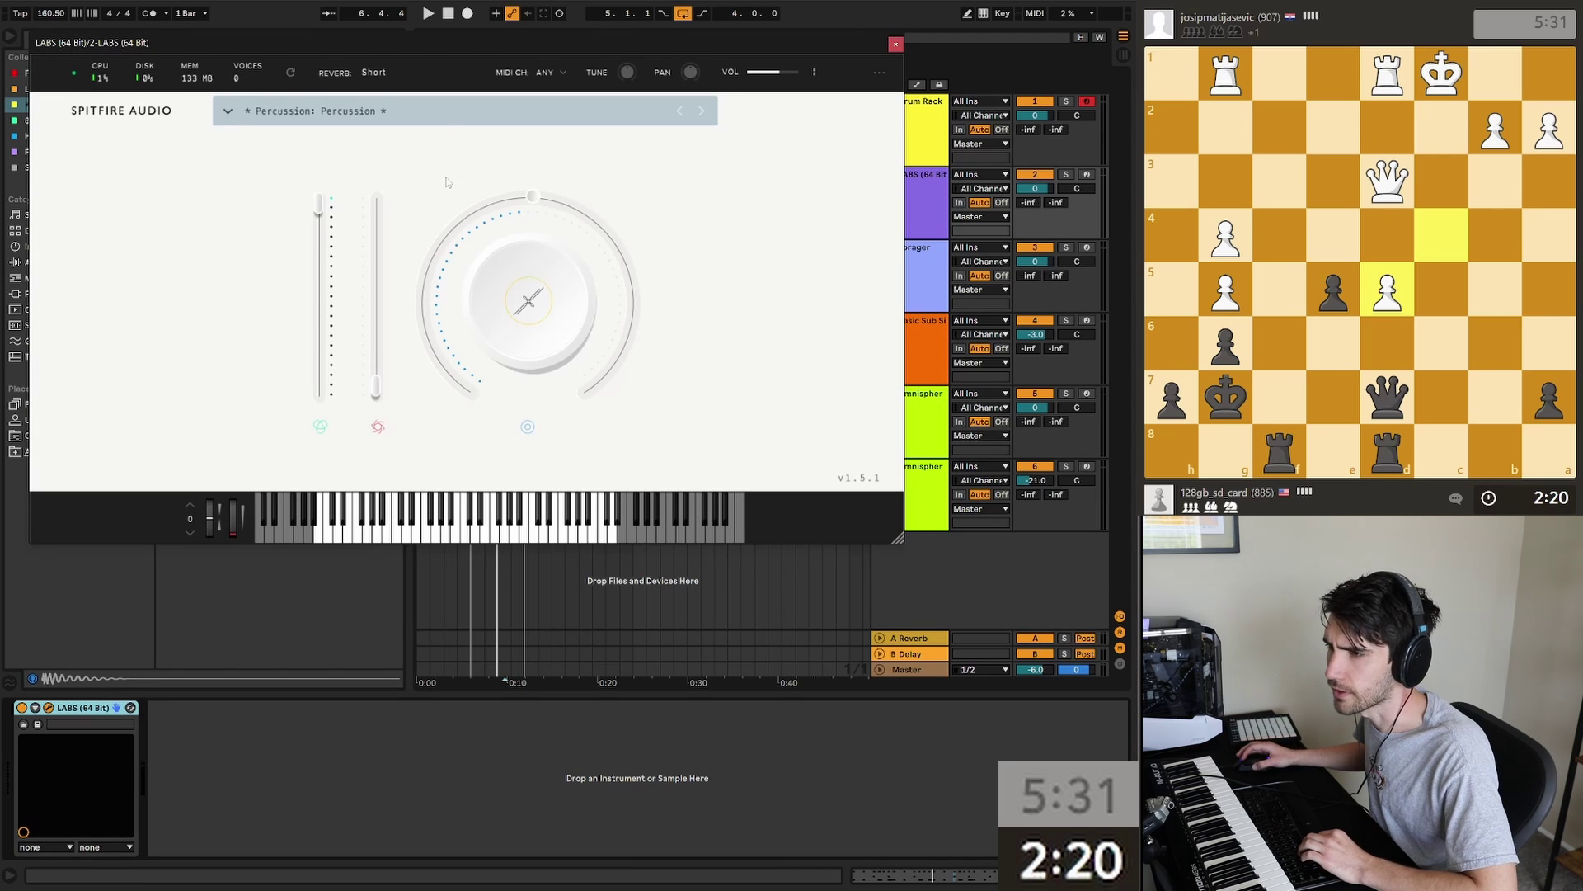
Step: Browse LABS presets, select and focus the LABS track, and move the black queen to rank 2
{"action": "left_click", "coordinate": [310, 108]}
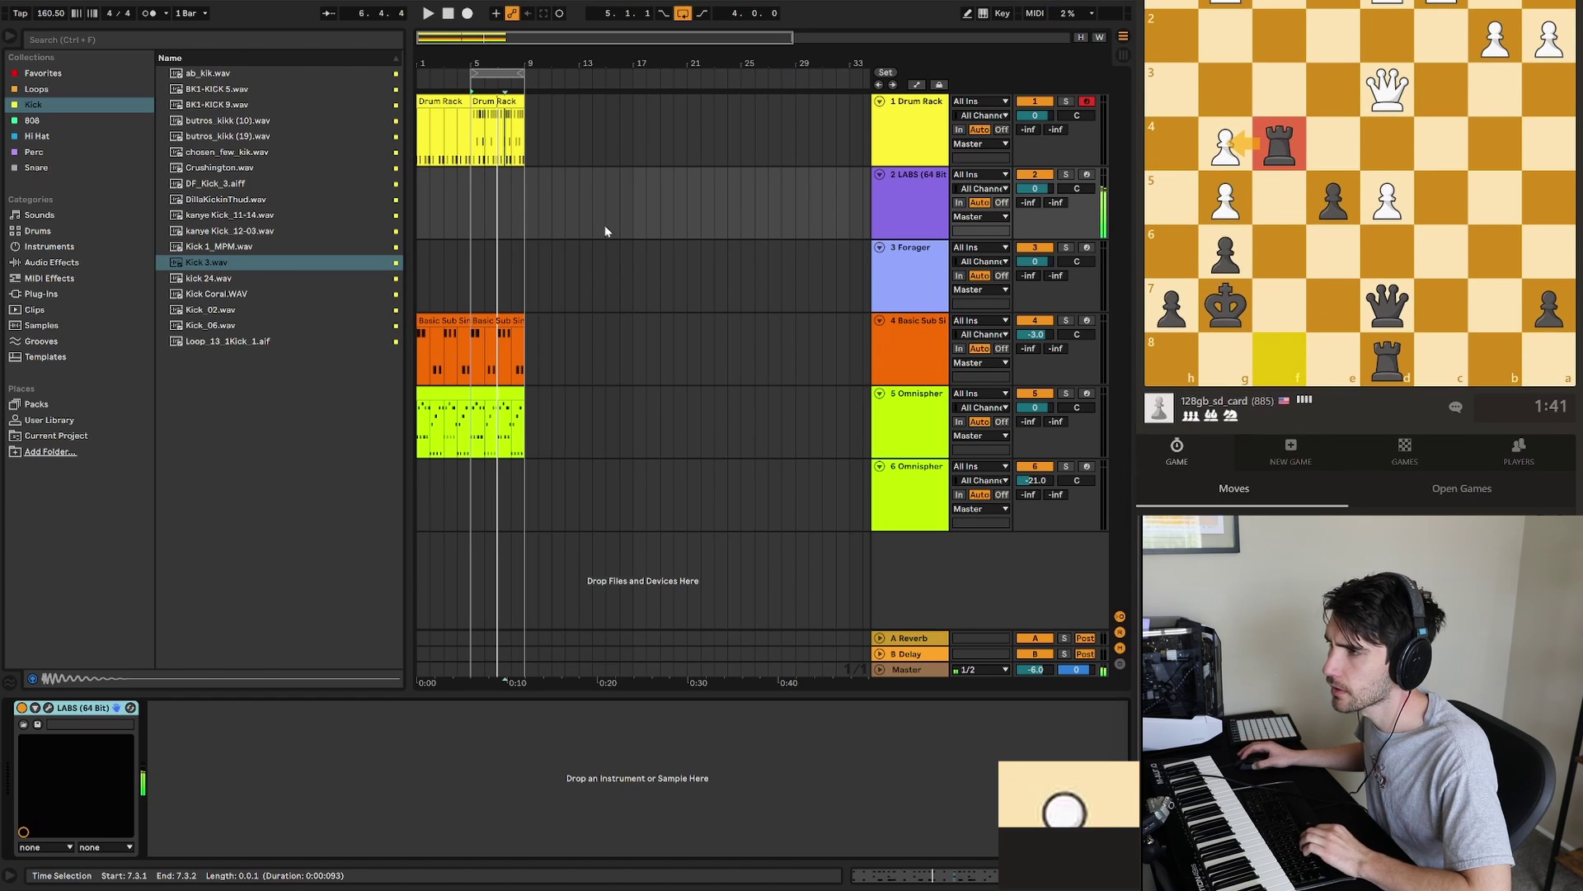
{"action": "left_click", "coordinate": [918, 204]}
{"action": "left_click", "coordinate": [1003, 742]}
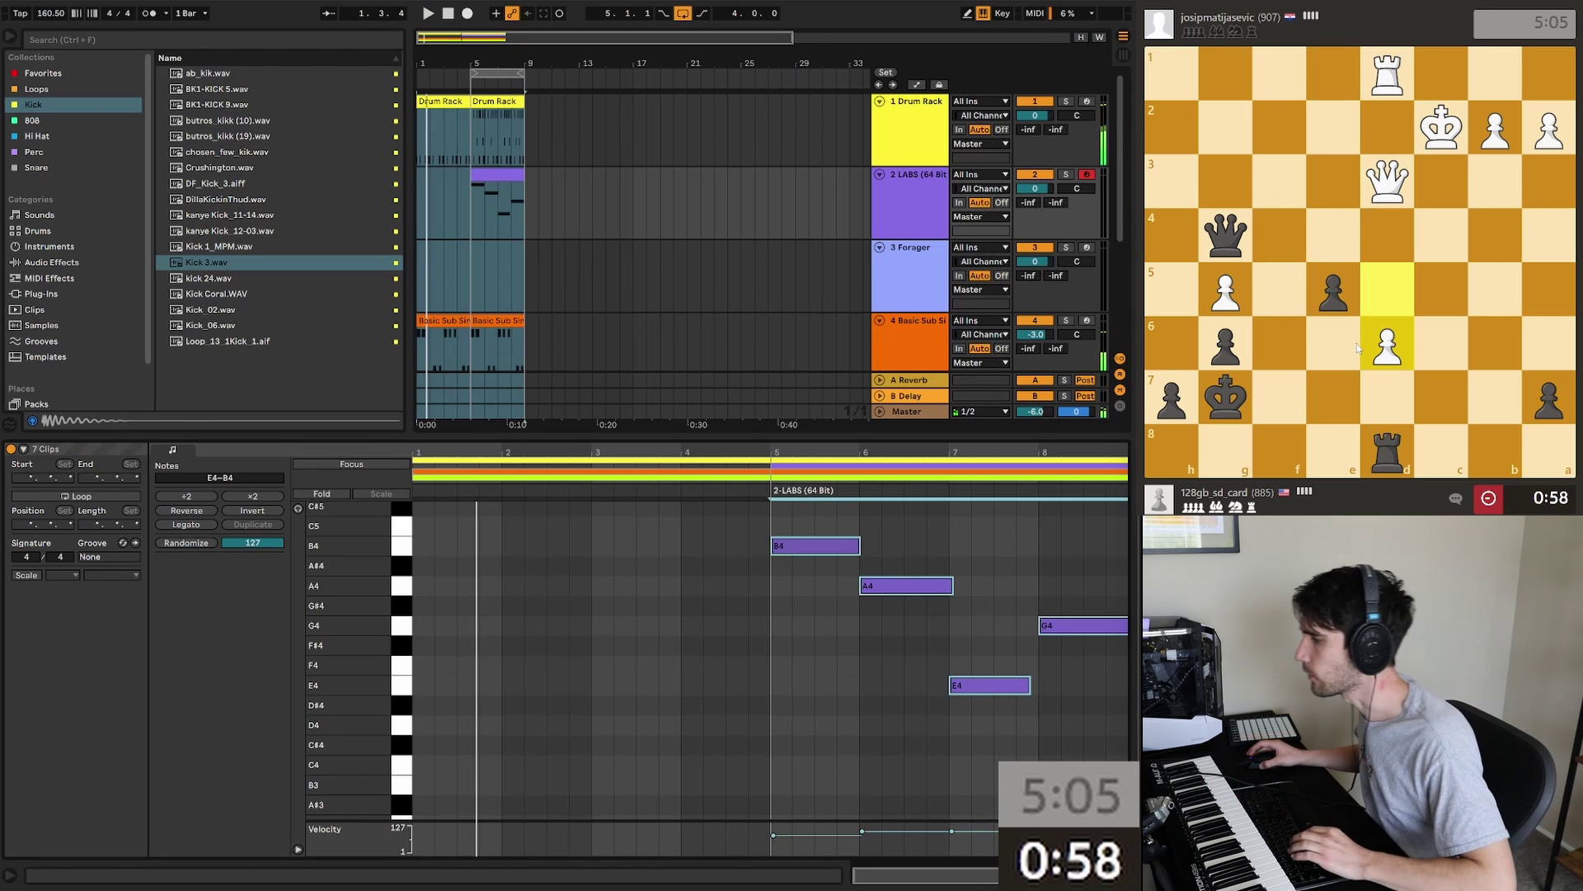
{"action": "left_click_drag", "start_coordinate": [1225, 231], "coordinate": [1225, 126]}
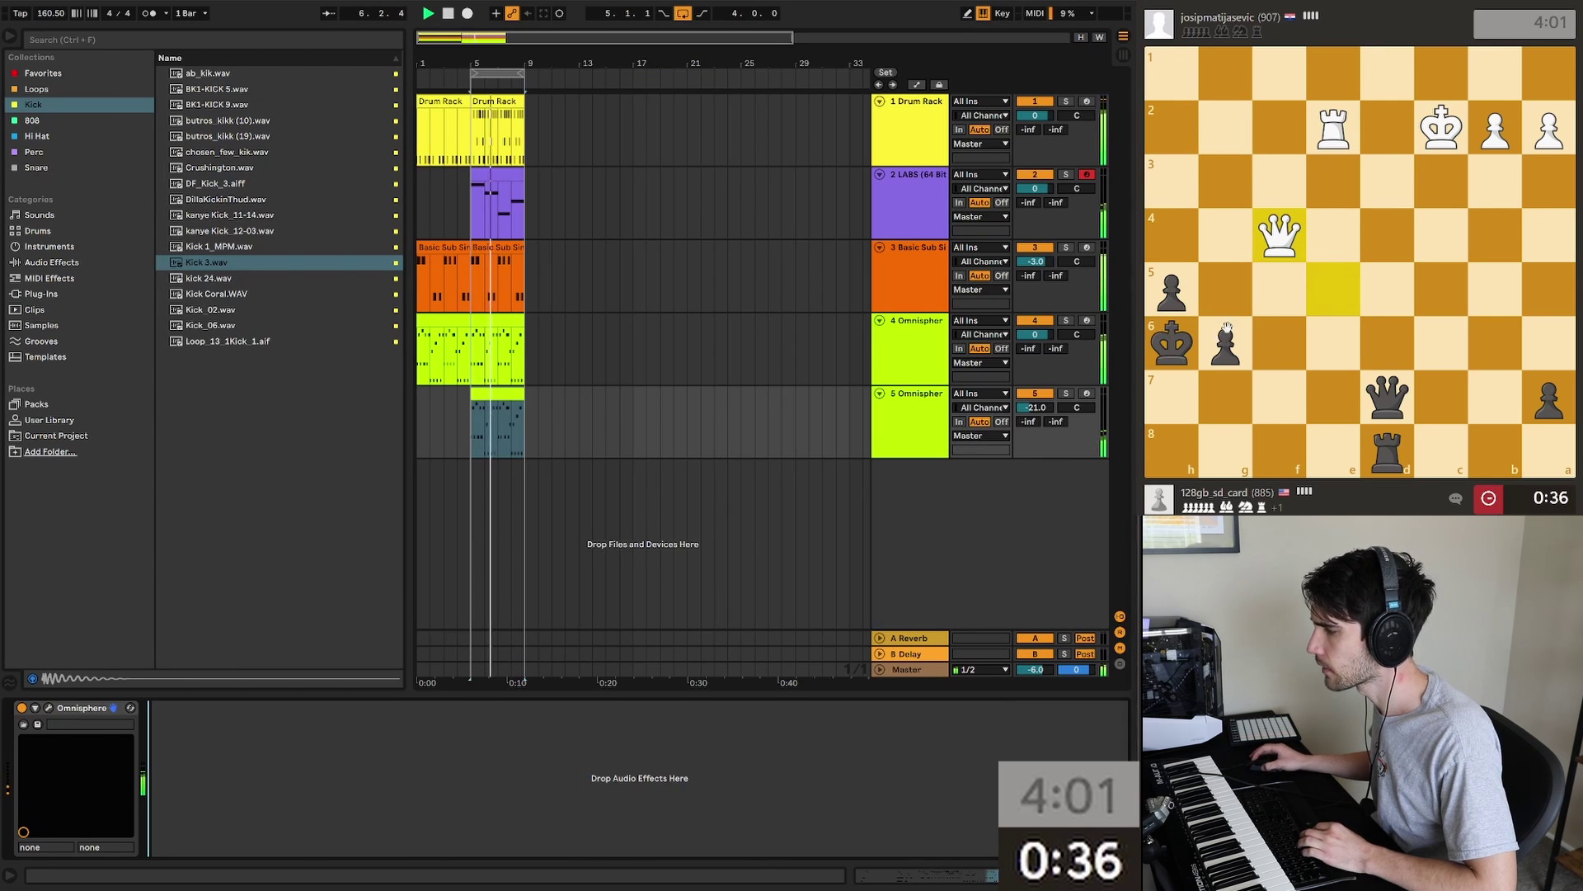
Step: Play a pawn push and rook capture on d7, then audition the Virus Memory Swell and Jupiter Horn Pad patches
{"action": "left_click_drag", "start_coordinate": [1226, 329], "coordinate": [1224, 291]}
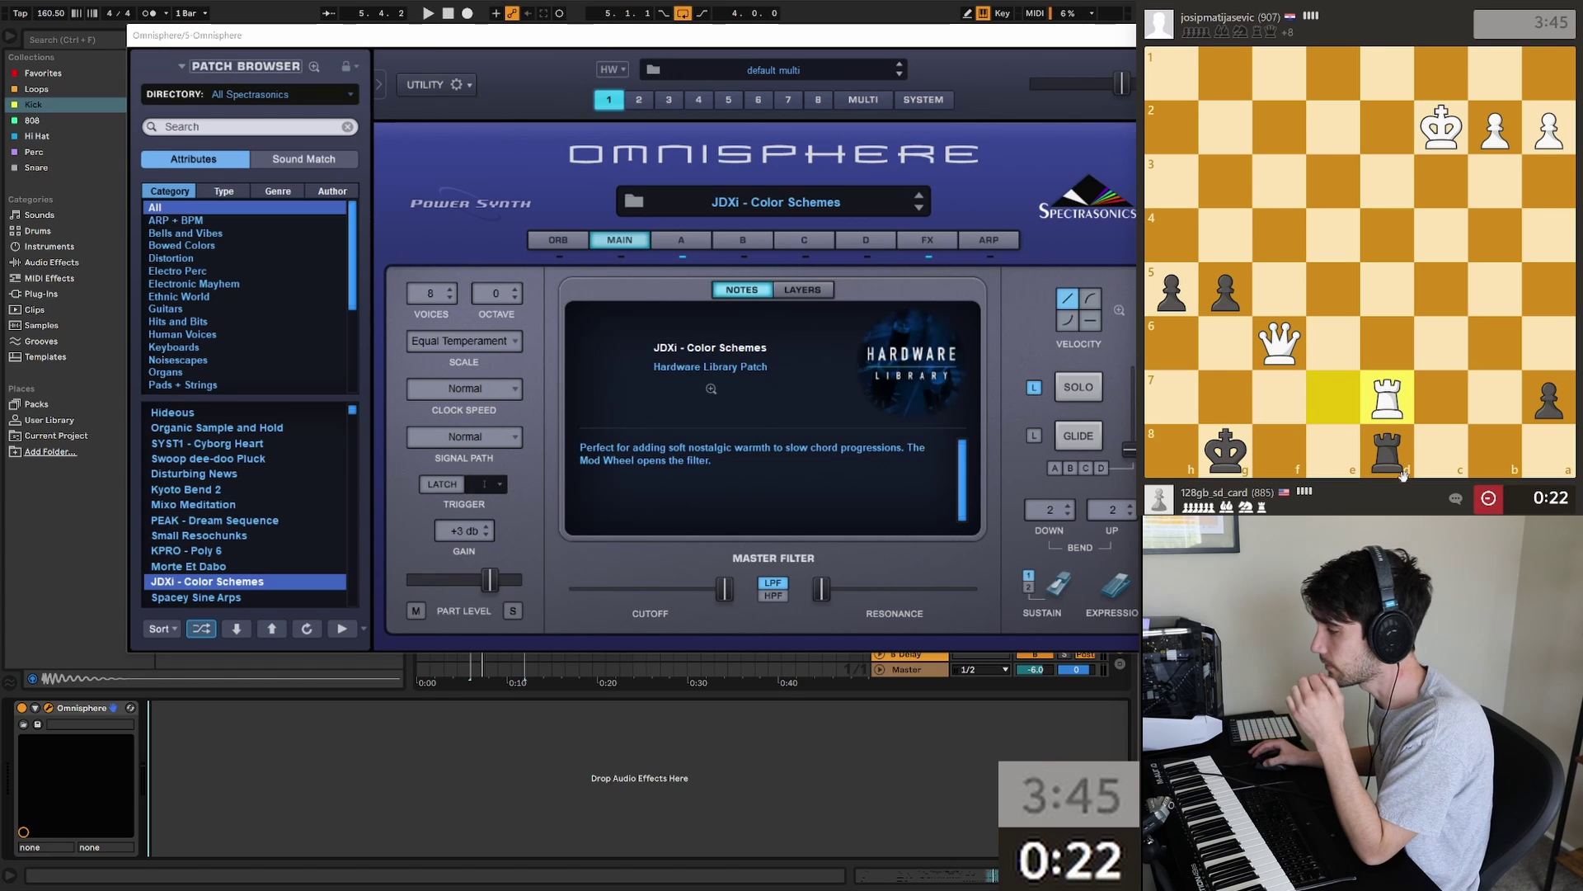
{"action": "left_click_drag", "start_coordinate": [1402, 474], "coordinate": [1387, 396]}
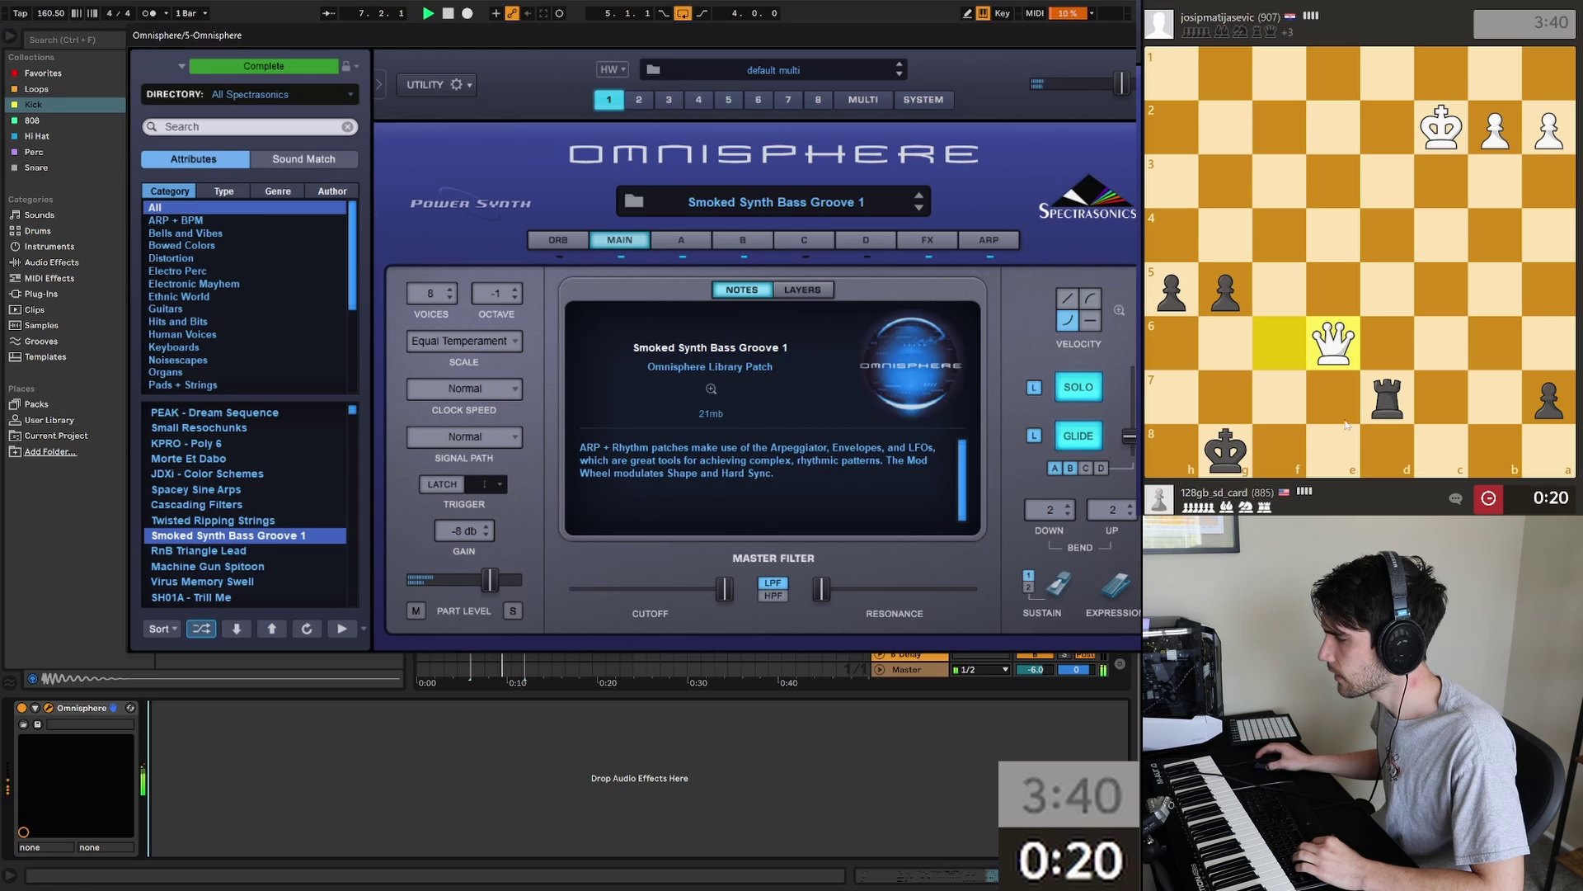
{"action": "scroll", "coordinate": [202, 542], "scroll_direction": "down", "scroll_amount": 3}
{"action": "left_click", "coordinate": [202, 536]}
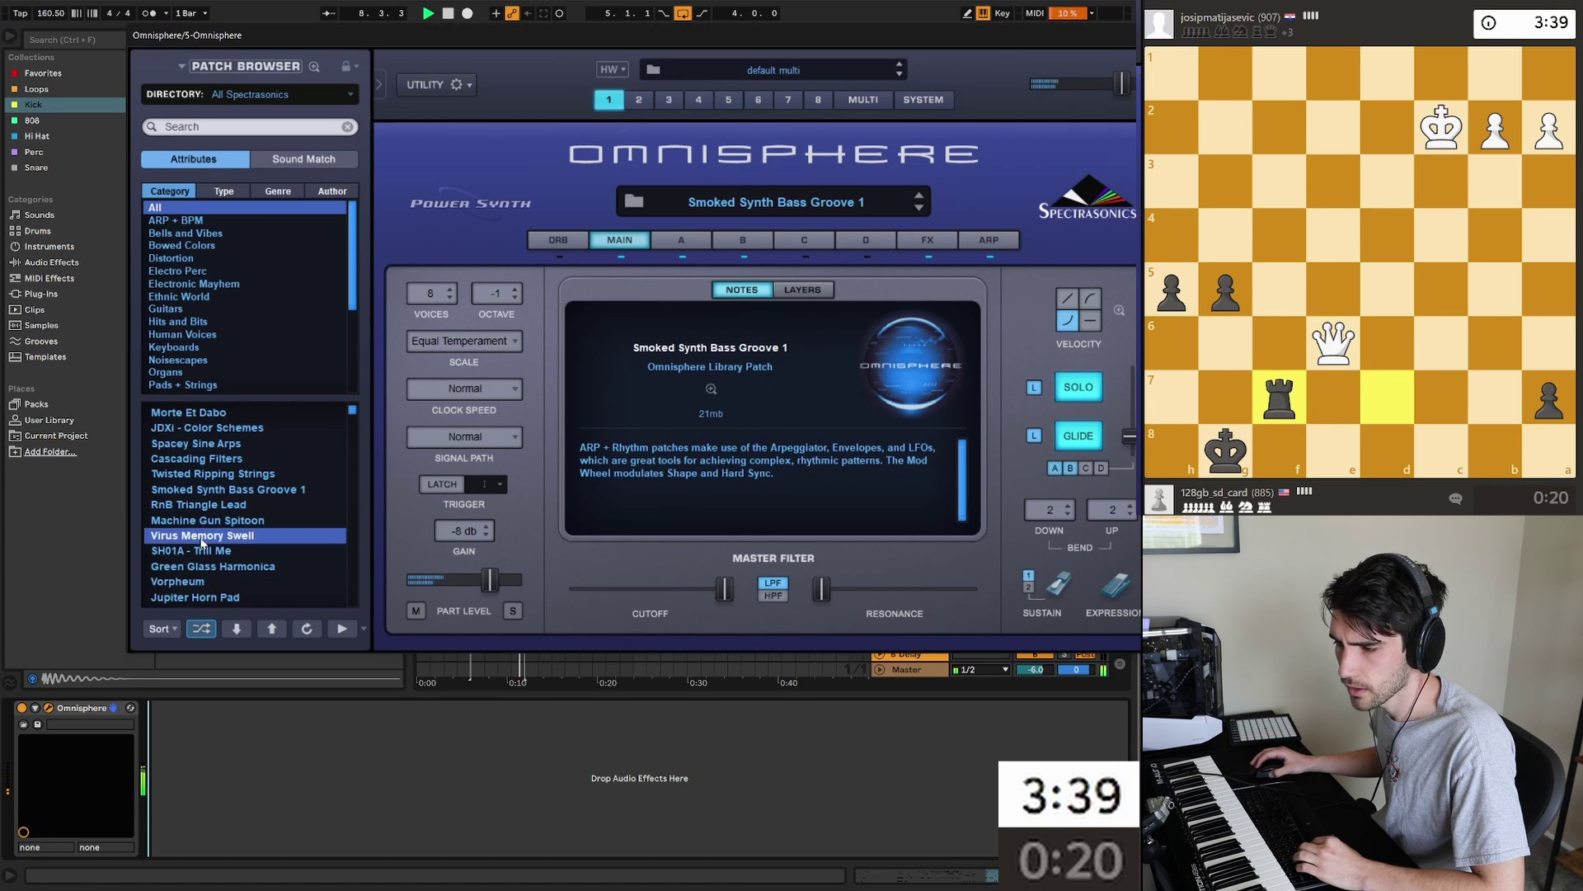
{"action": "scroll", "coordinate": [204, 575], "scroll_direction": "down", "scroll_amount": 3}
{"action": "left_click", "coordinate": [198, 520]}
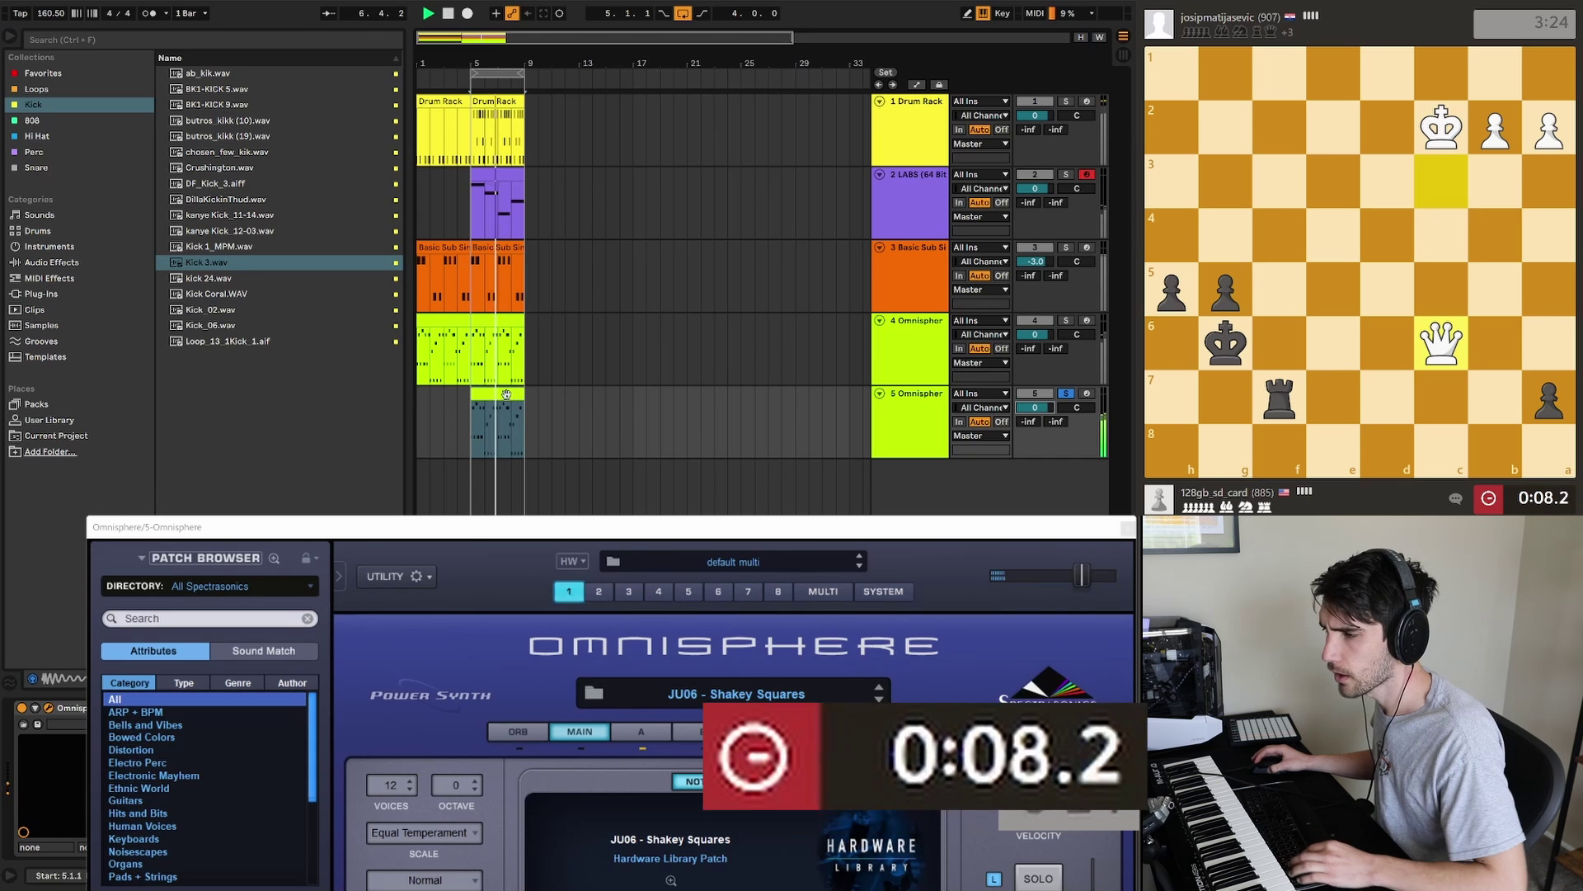
Step: Select the first clips on tracks 5 and 4 to return from the Omnisphere view
{"action": "left_click", "coordinate": [450, 406]}
{"action": "left_click", "coordinate": [445, 349]}
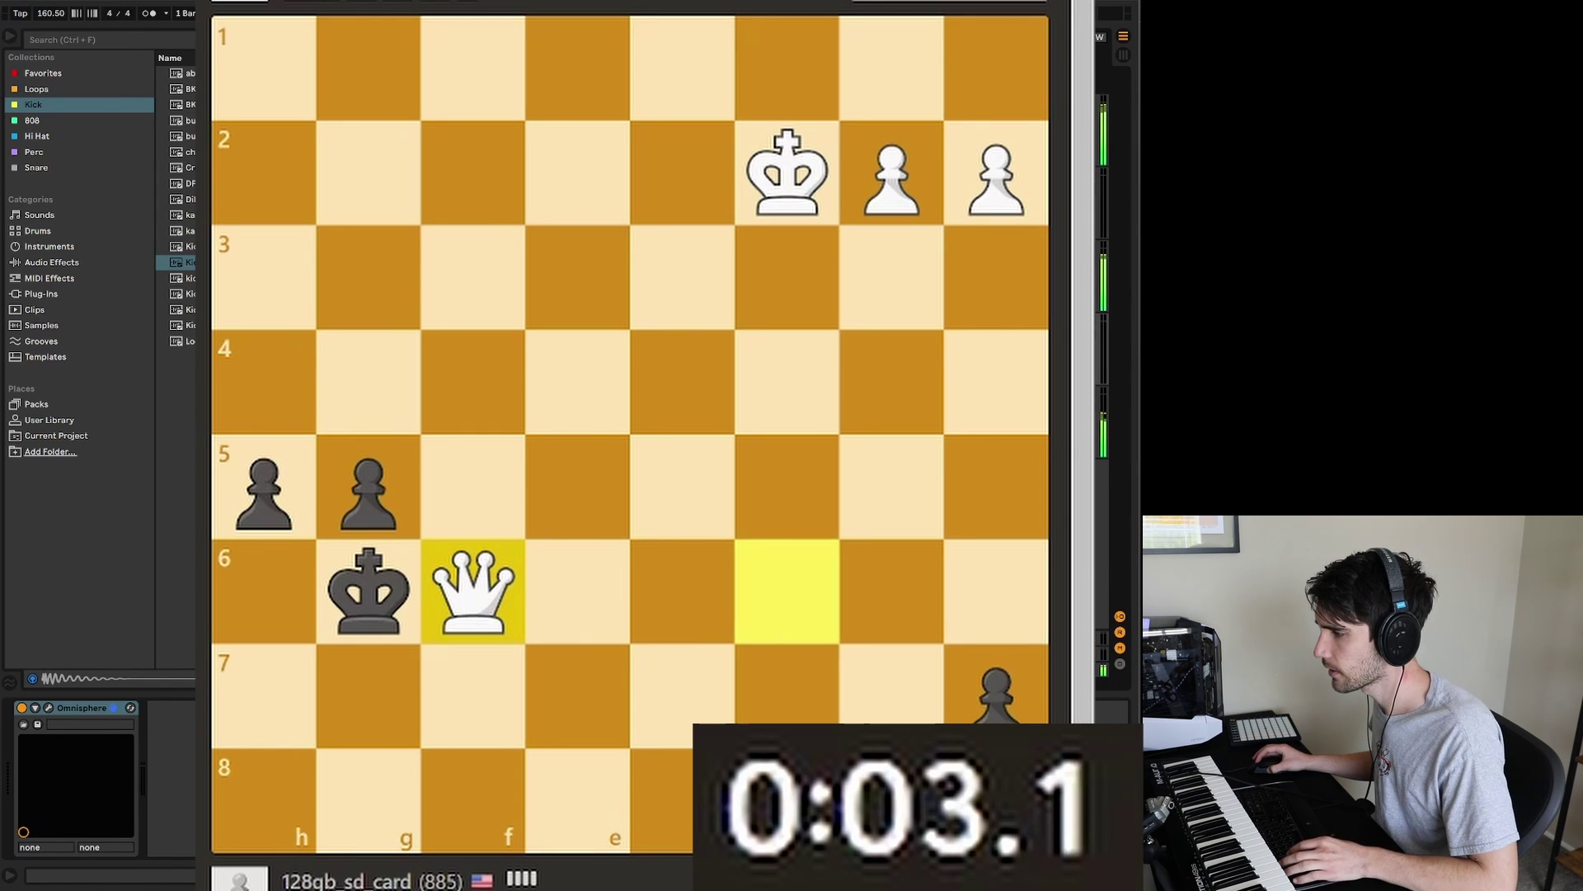
Step: Capture the white queen with the king, advance the king, and push the pawns to a4 and b3
{"action": "left_click_drag", "start_coordinate": [375, 602], "coordinate": [474, 591]}
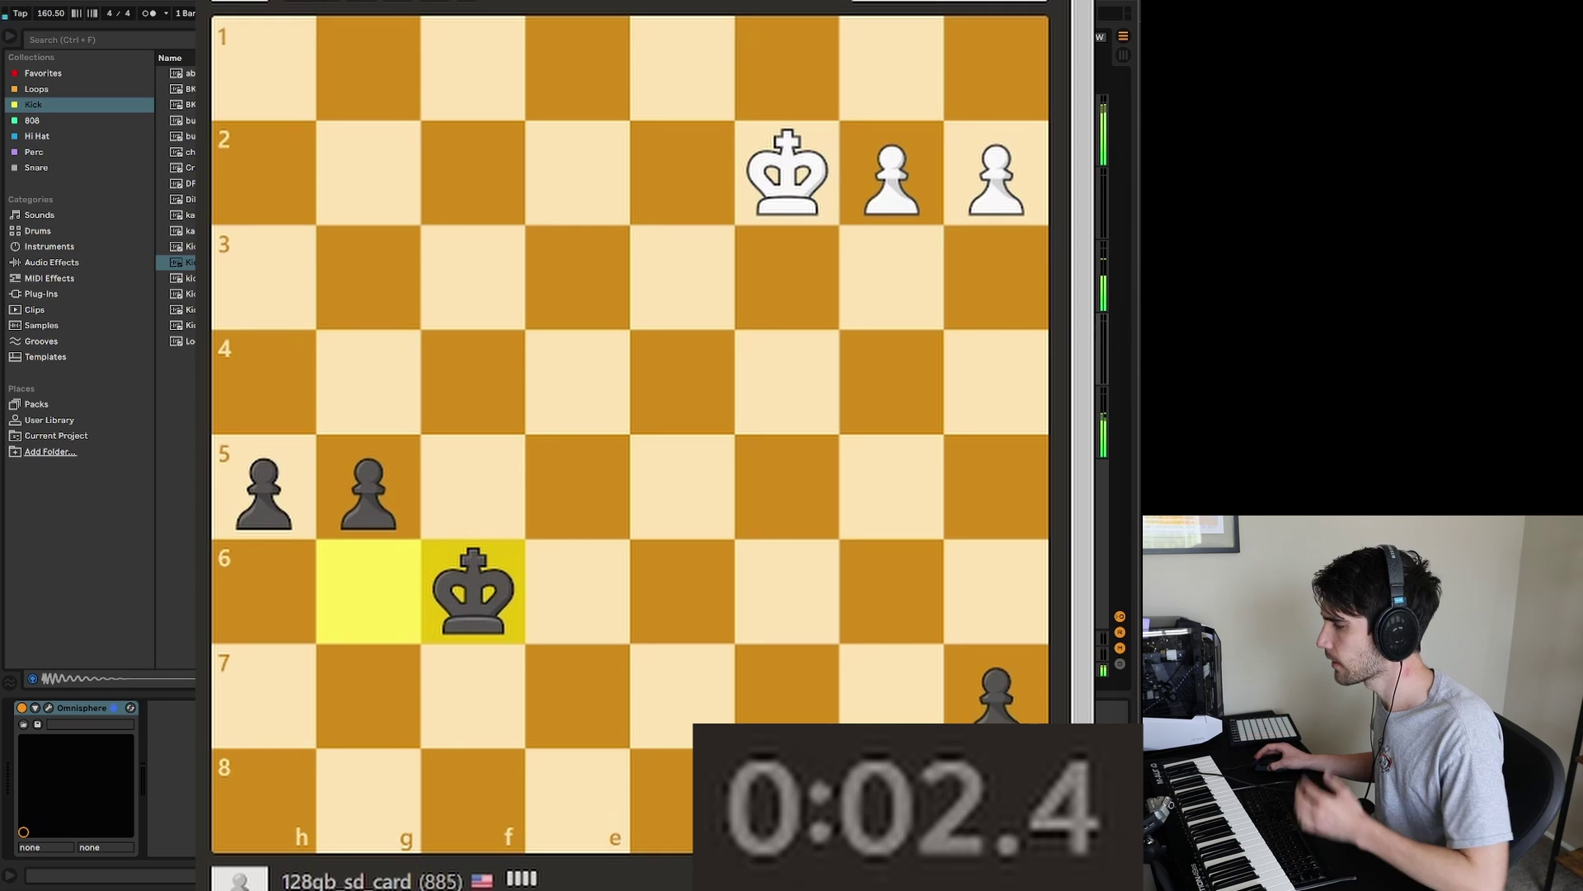
{"action": "left_click_drag", "start_coordinate": [474, 592], "coordinate": [474, 383]}
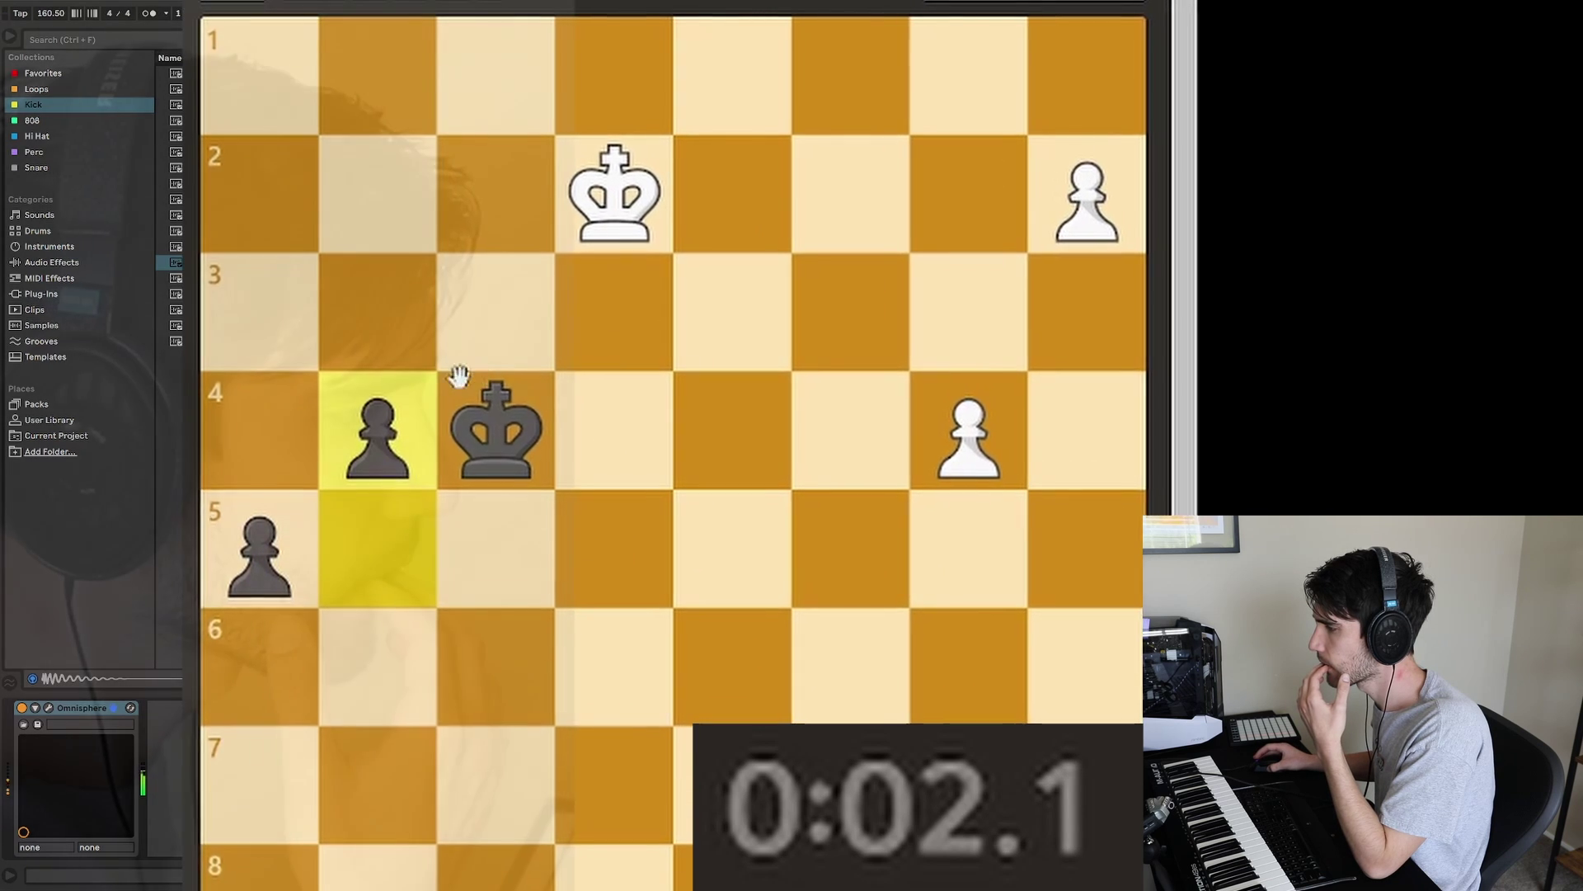
{"action": "left_click", "coordinate": [473, 428]}
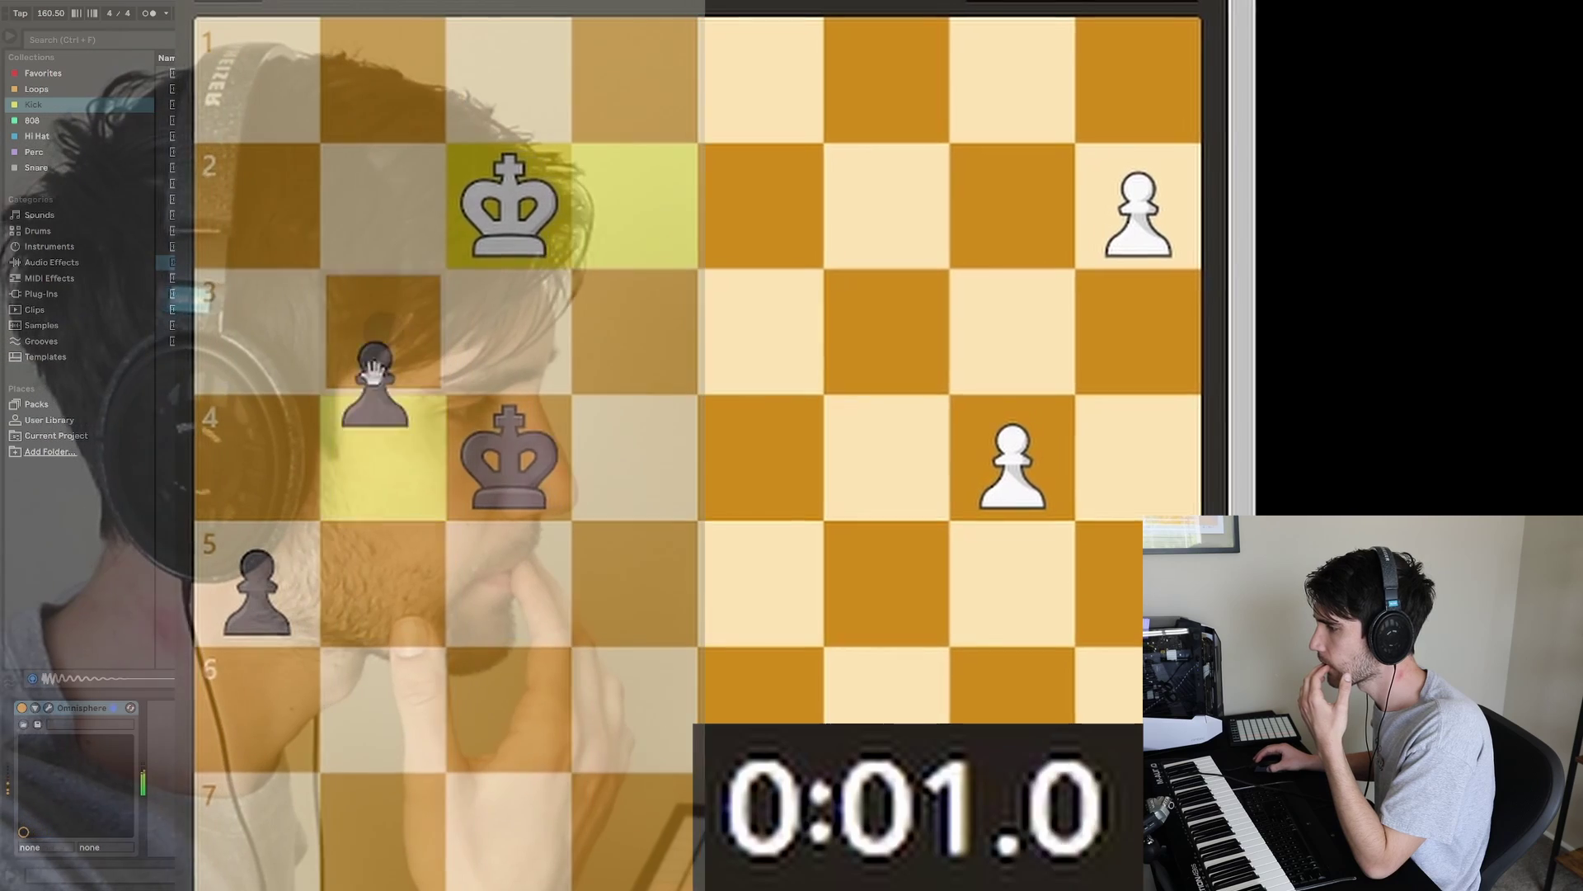
{"action": "left_click_drag", "start_coordinate": [257, 581], "coordinate": [258, 459]}
{"action": "left_click_drag", "start_coordinate": [388, 468], "coordinate": [387, 347]}
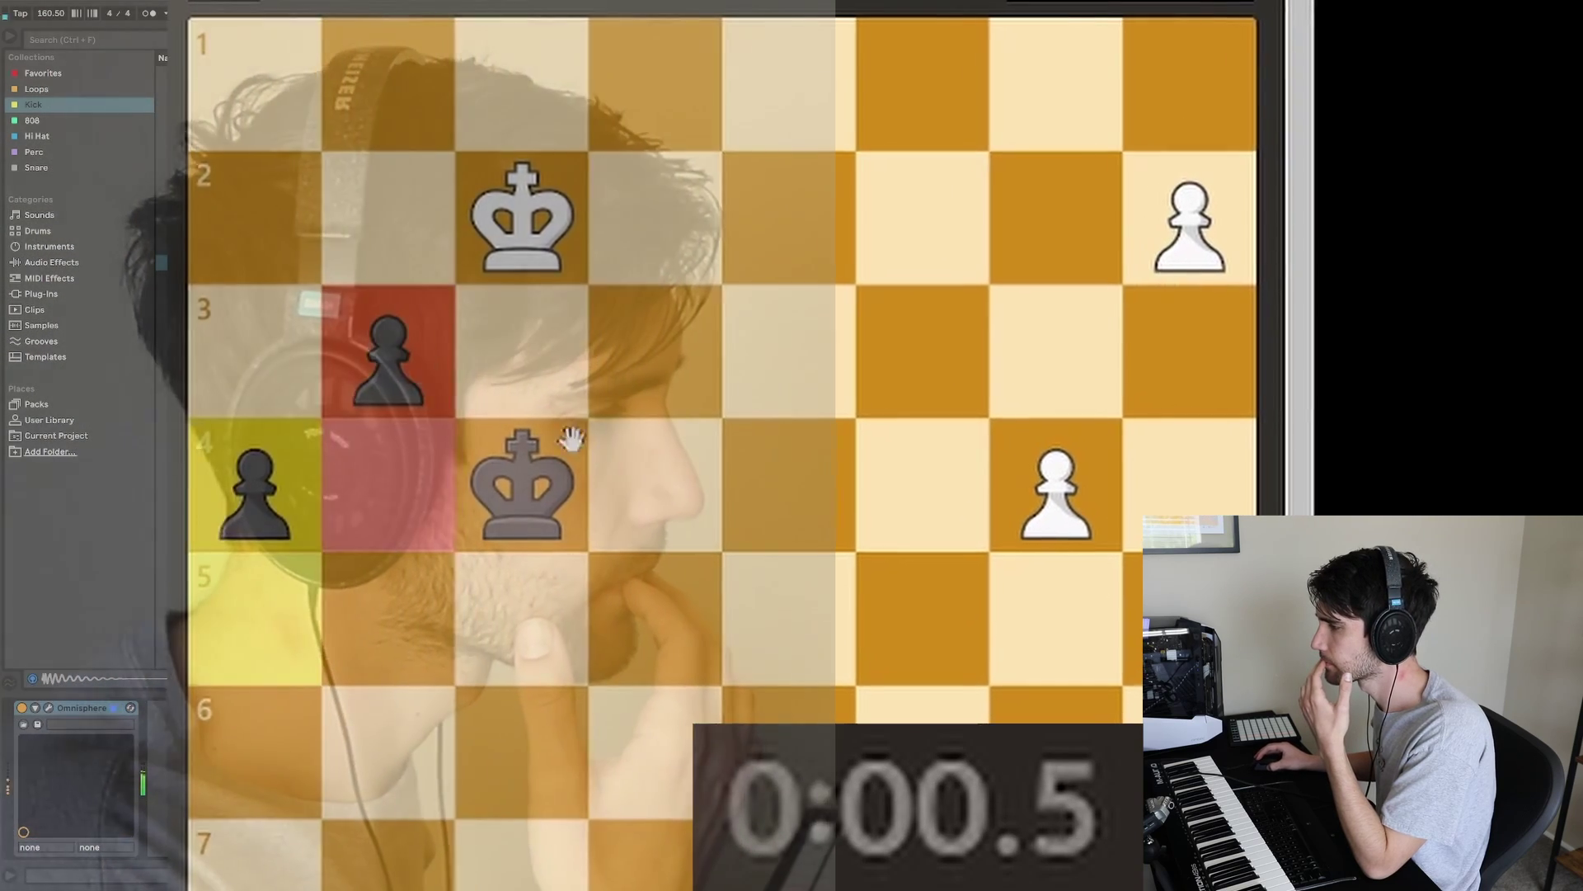
Step: Premove the king to c3 and c2 and the pawn to b2, then close the White Won result dialog
{"action": "left_click_drag", "start_coordinate": [521, 489], "coordinate": [536, 359]}
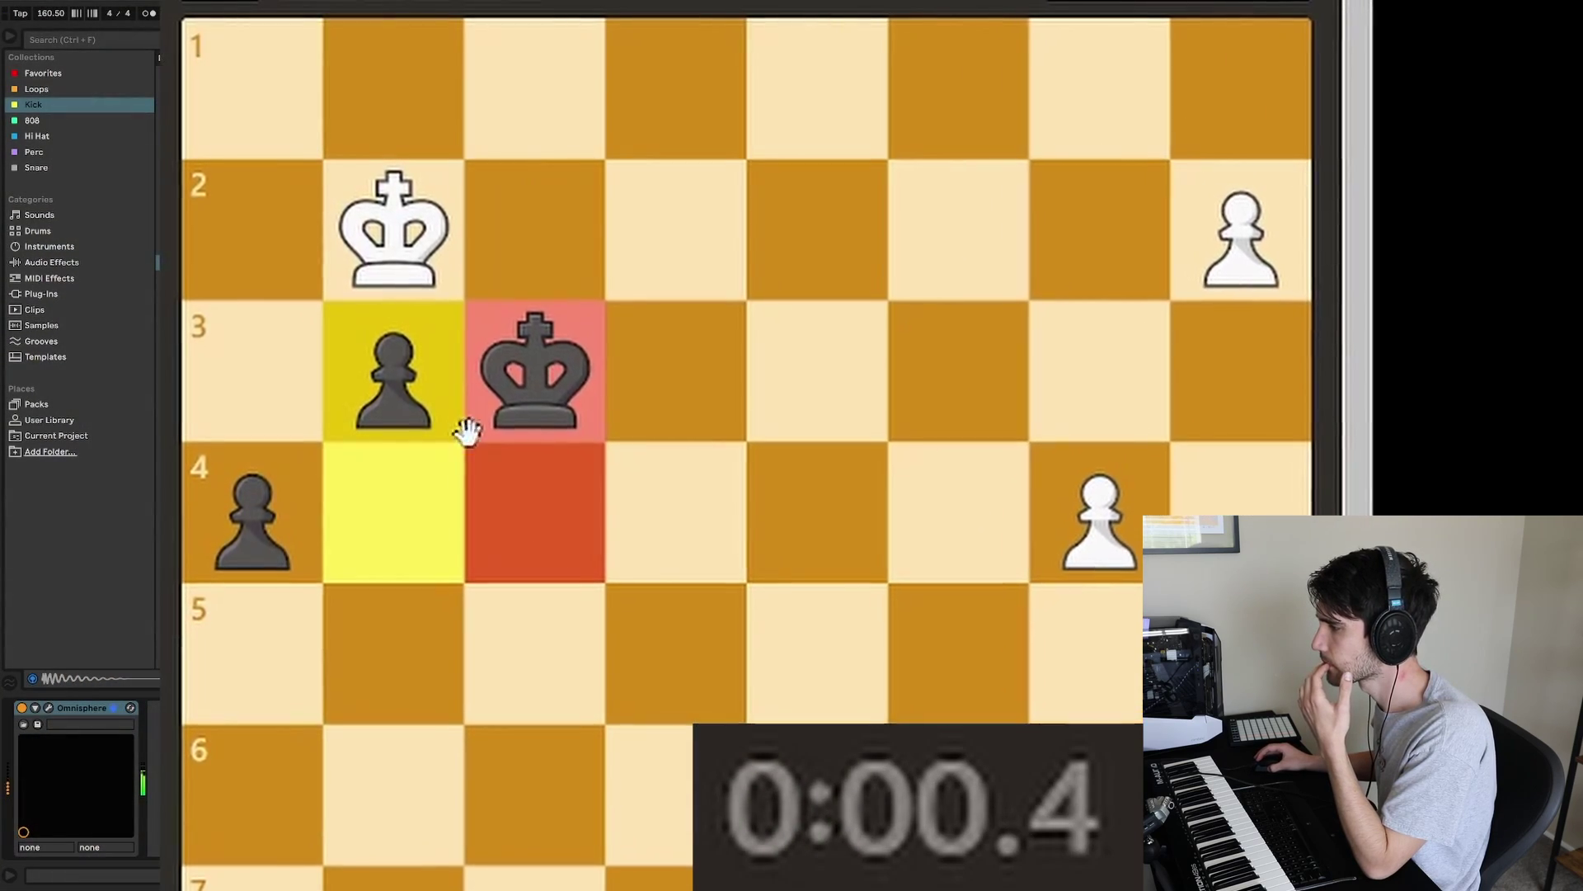
{"action": "left_click_drag", "start_coordinate": [406, 432], "coordinate": [425, 219]}
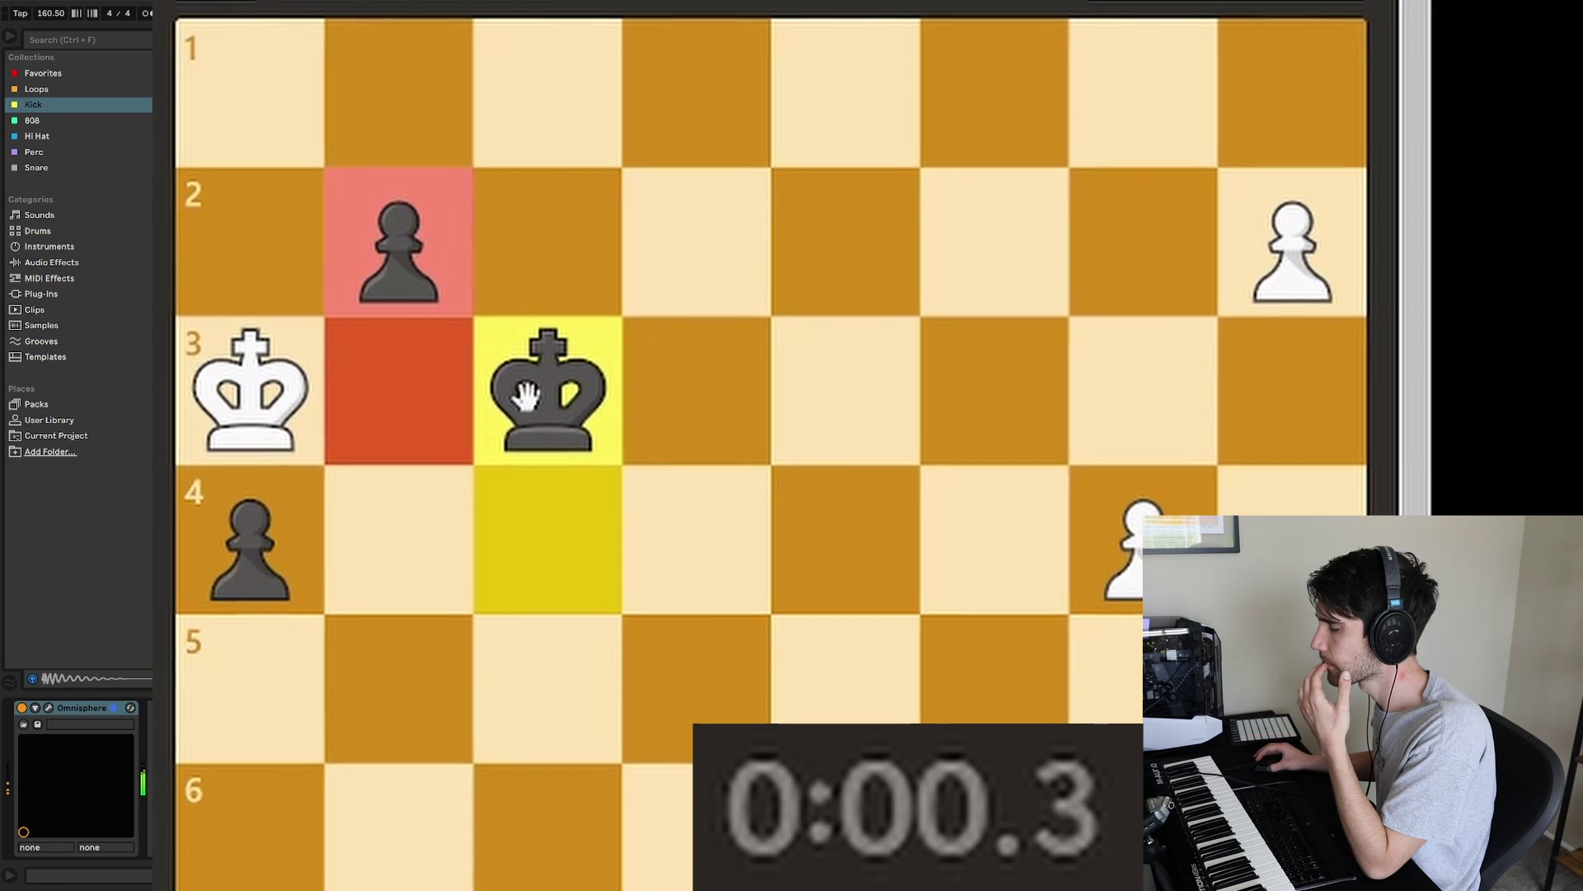
{"action": "left_click_drag", "start_coordinate": [526, 394], "coordinate": [564, 124]}
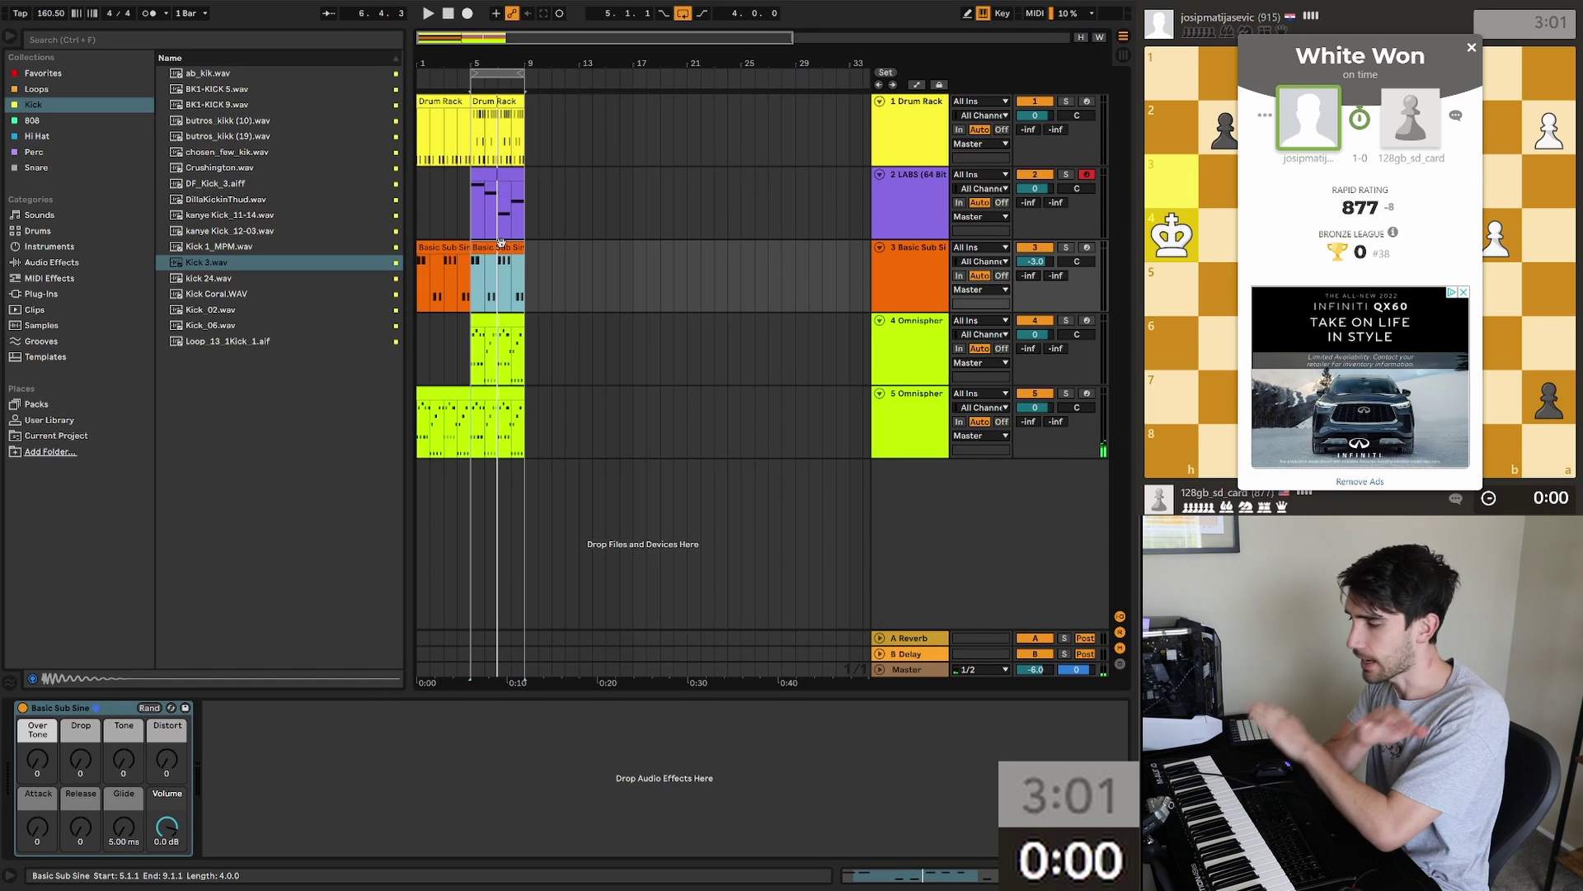
{"action": "left_click", "coordinate": [1471, 47]}
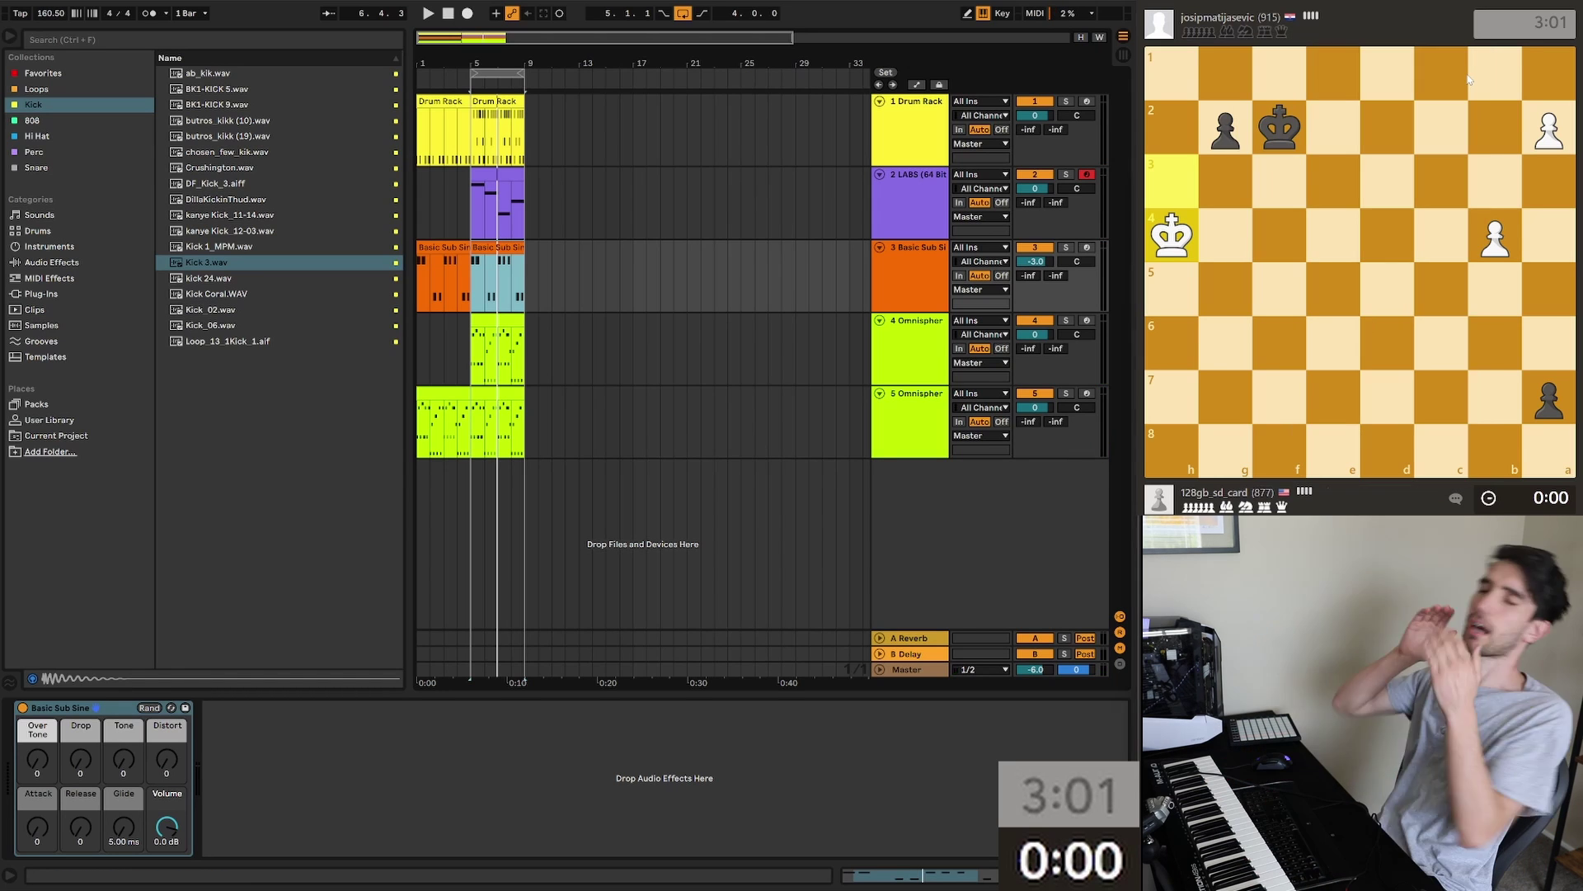